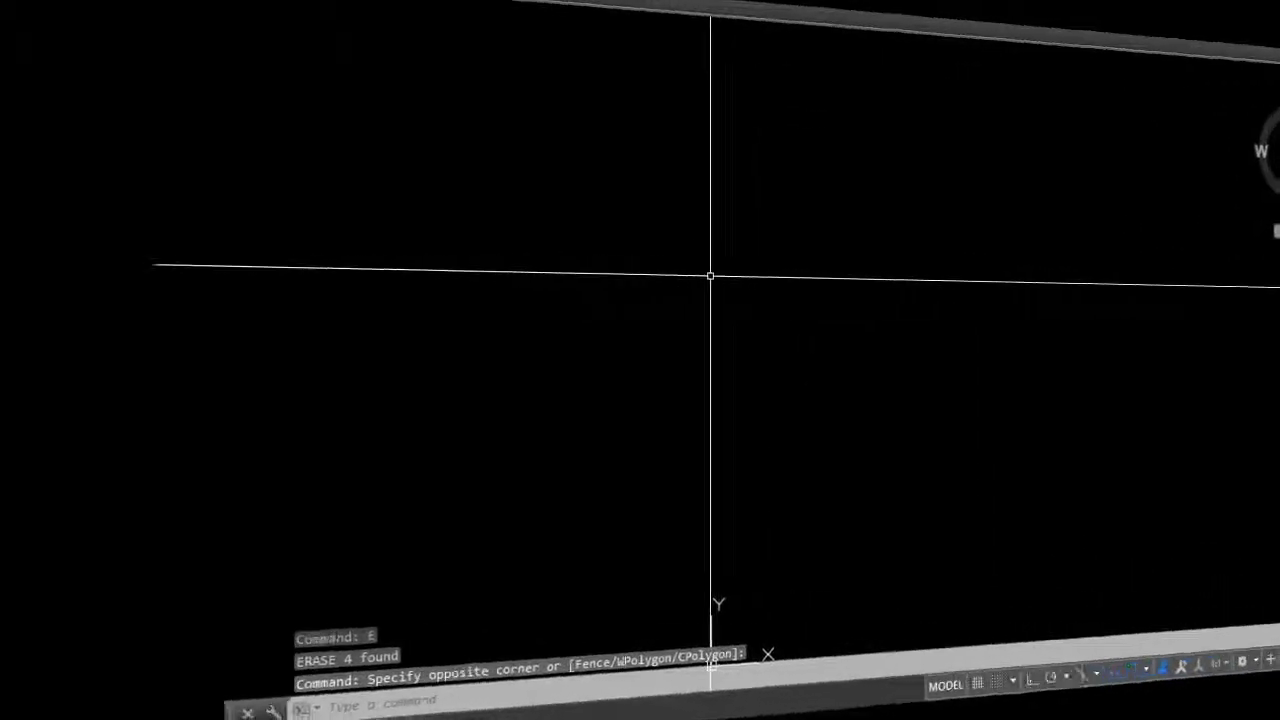
Draw a 5000 by 8000 rectangle as the main room outline.
{"action": "type", "text": "c"}
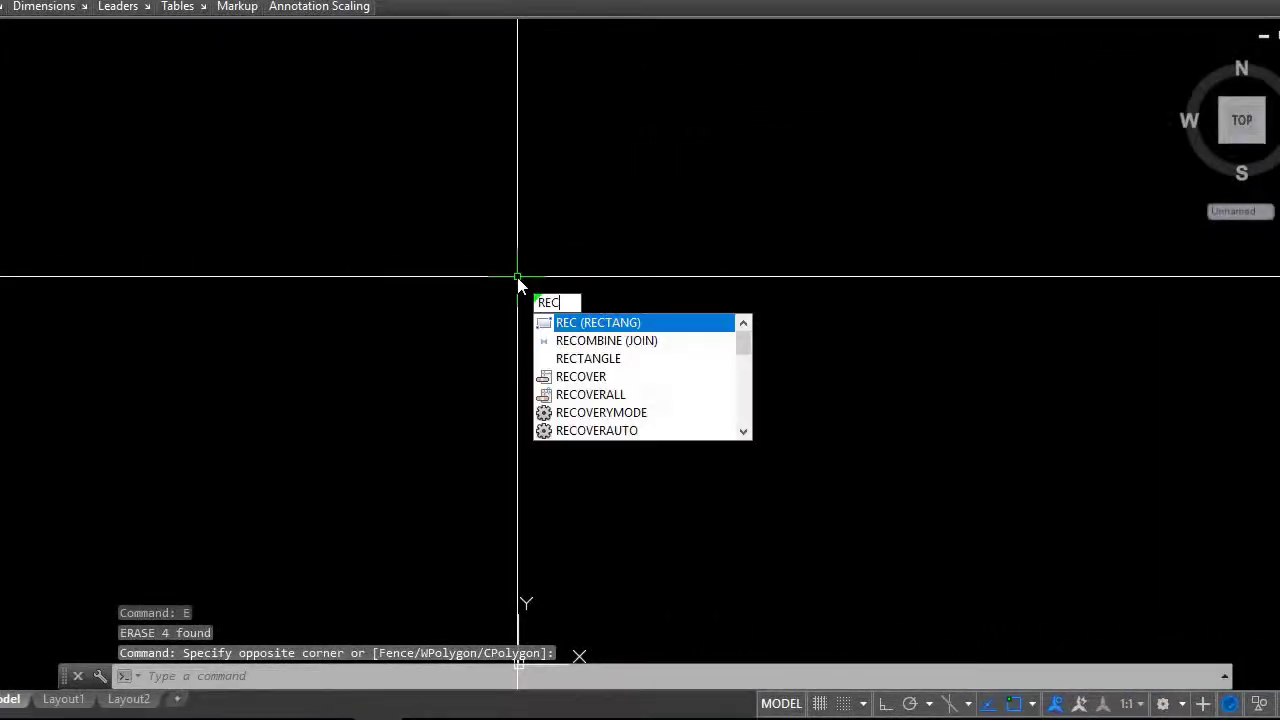
{"action": "key", "text": "Return"}
{"action": "left_click", "coordinate": [410, 230]}
{"action": "type", "text": "5000"}
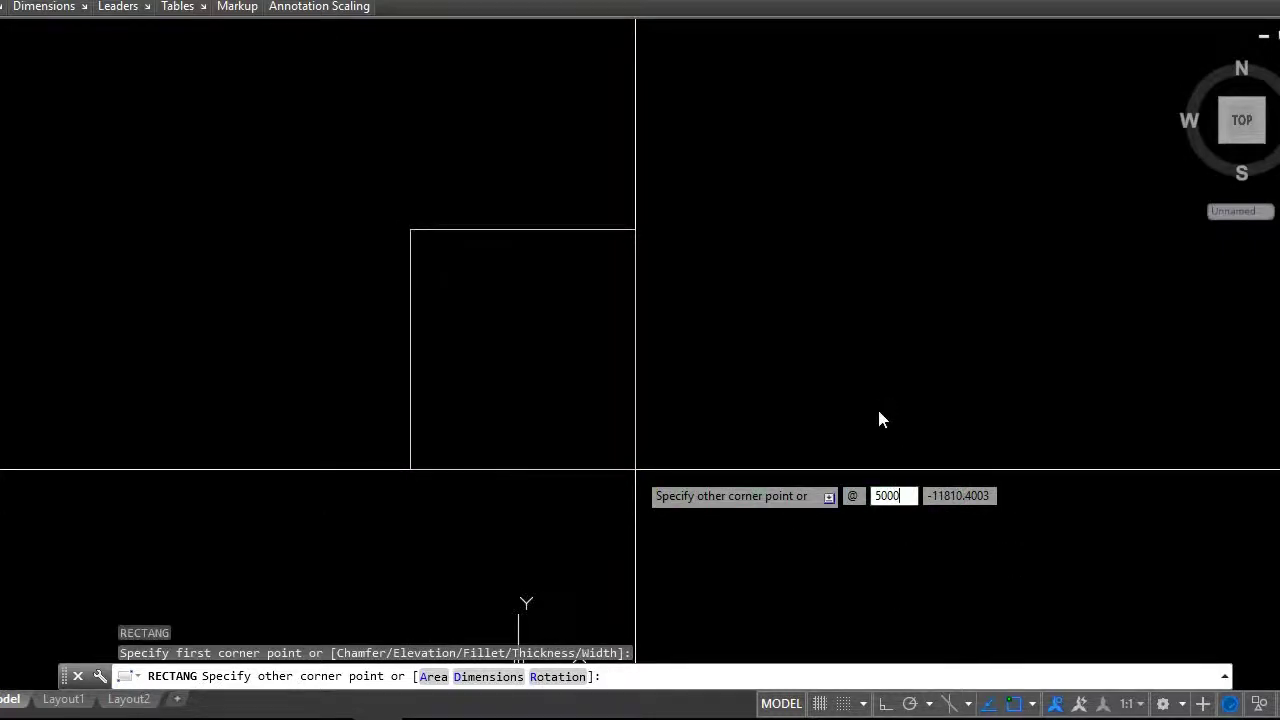
{"action": "key", "text": "Tab"}
{"action": "type", "text": "8000"}
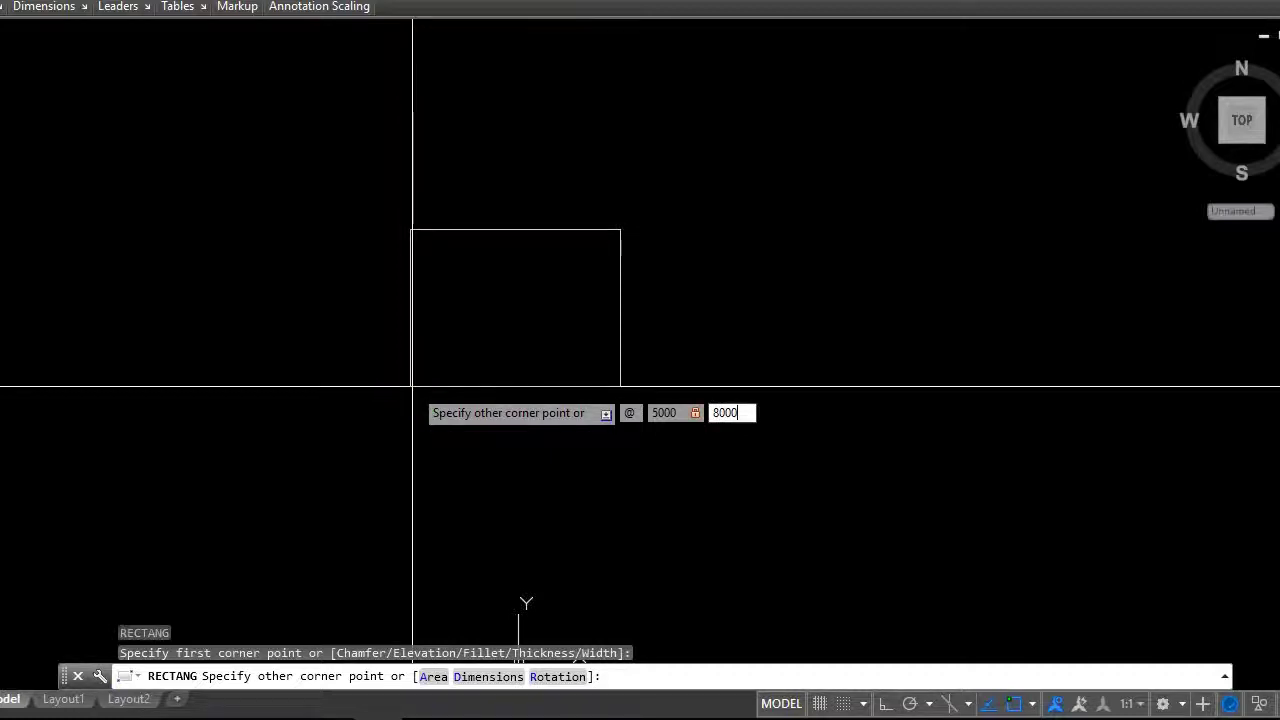
{"action": "key", "text": "Return"}
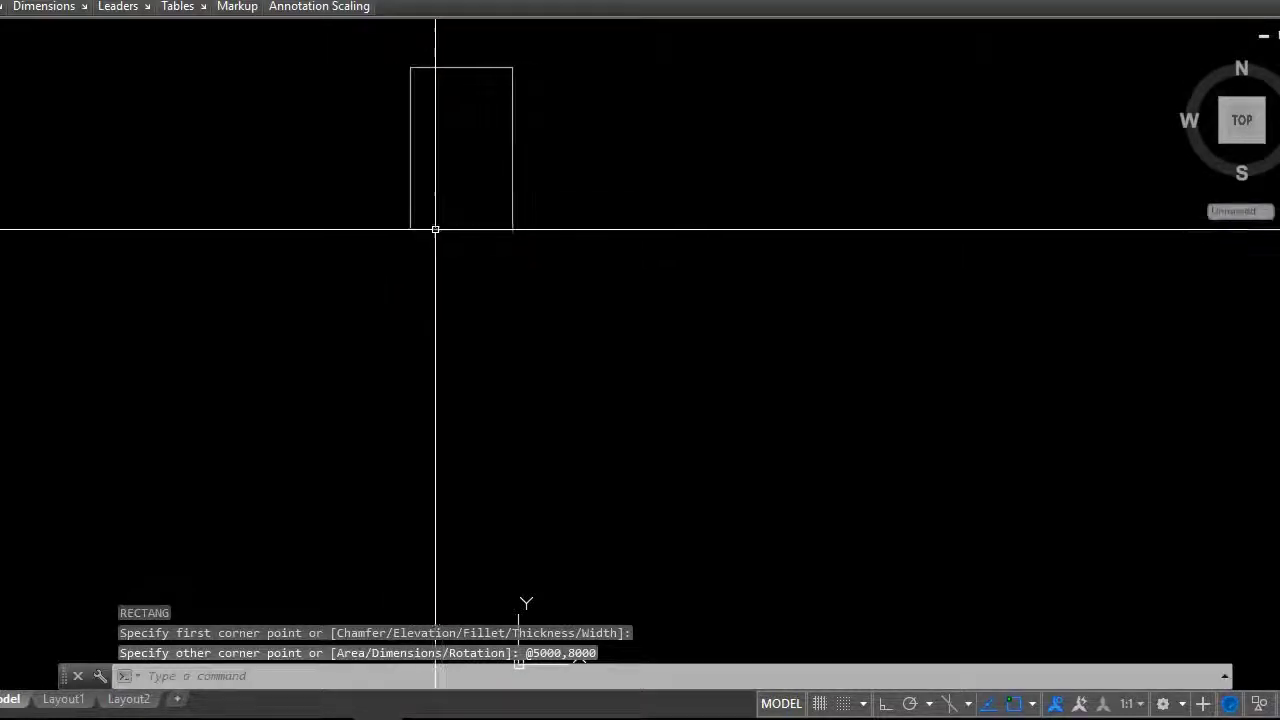
{"action": "middle_click_drag", "start_coordinate": [434, 226], "coordinate": [417, 309]}
{"action": "scroll", "coordinate": [451, 106], "scroll_direction": "up", "scroll_amount": 4}
{"action": "scroll", "coordinate": [480, 200], "scroll_direction": "down", "scroll_amount": 2}
{"action": "scroll", "coordinate": [537, 46], "scroll_direction": "up", "scroll_amount": 4}
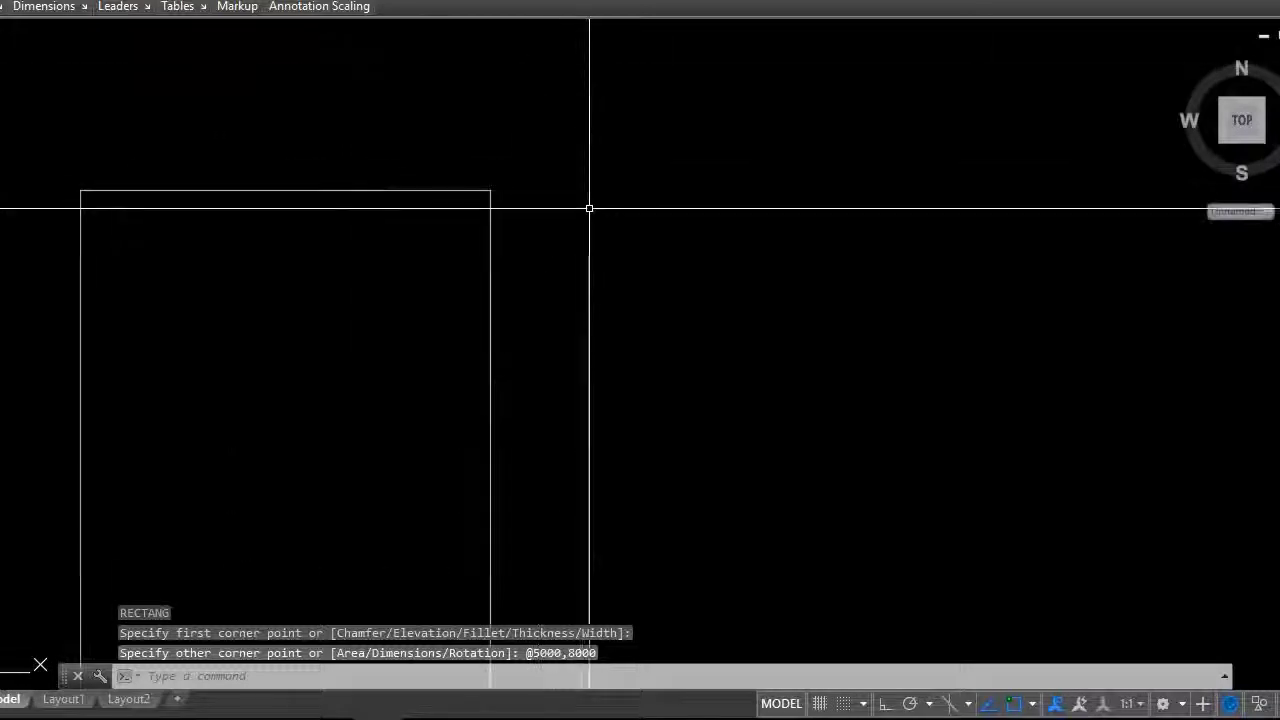
{"action": "scroll", "coordinate": [592, 228], "scroll_direction": "down", "scroll_amount": 2}
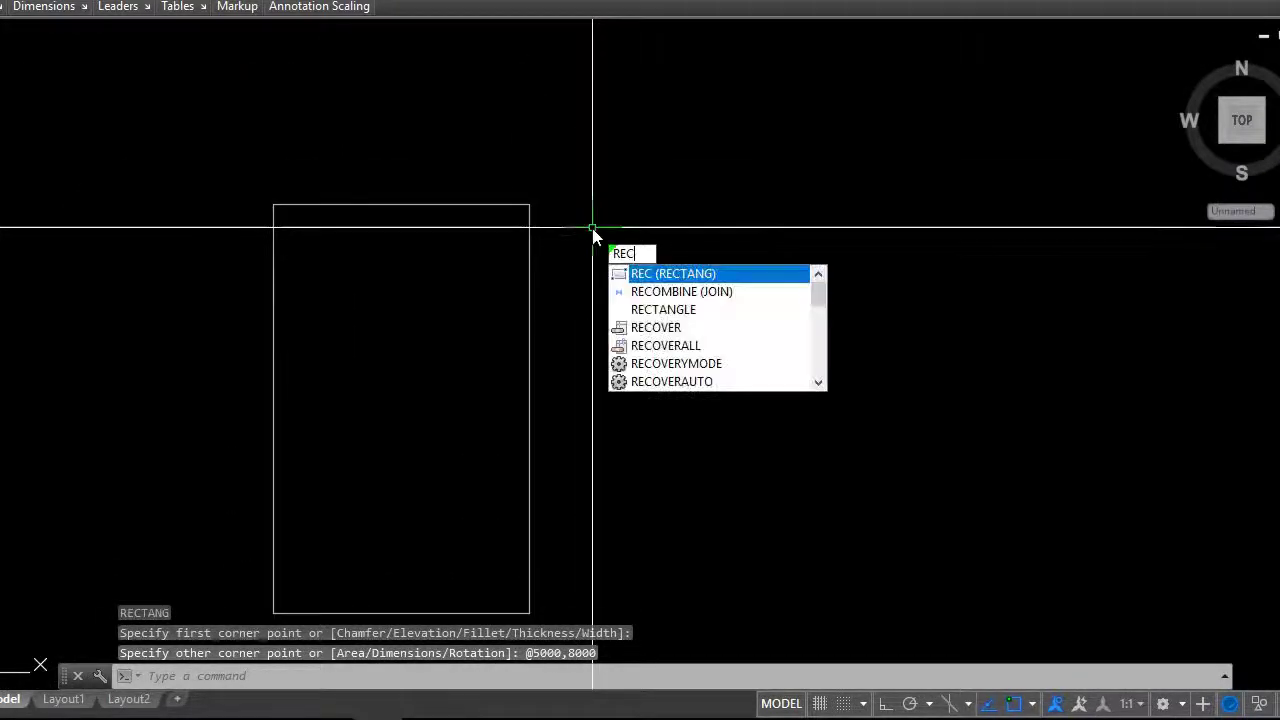
{"action": "left_click", "coordinate": [685, 279]}
Draw a 2000 by 4000 rectangle beside the large one.
{"action": "left_click", "coordinate": [623, 205]}
{"action": "type", "text": "4000"}
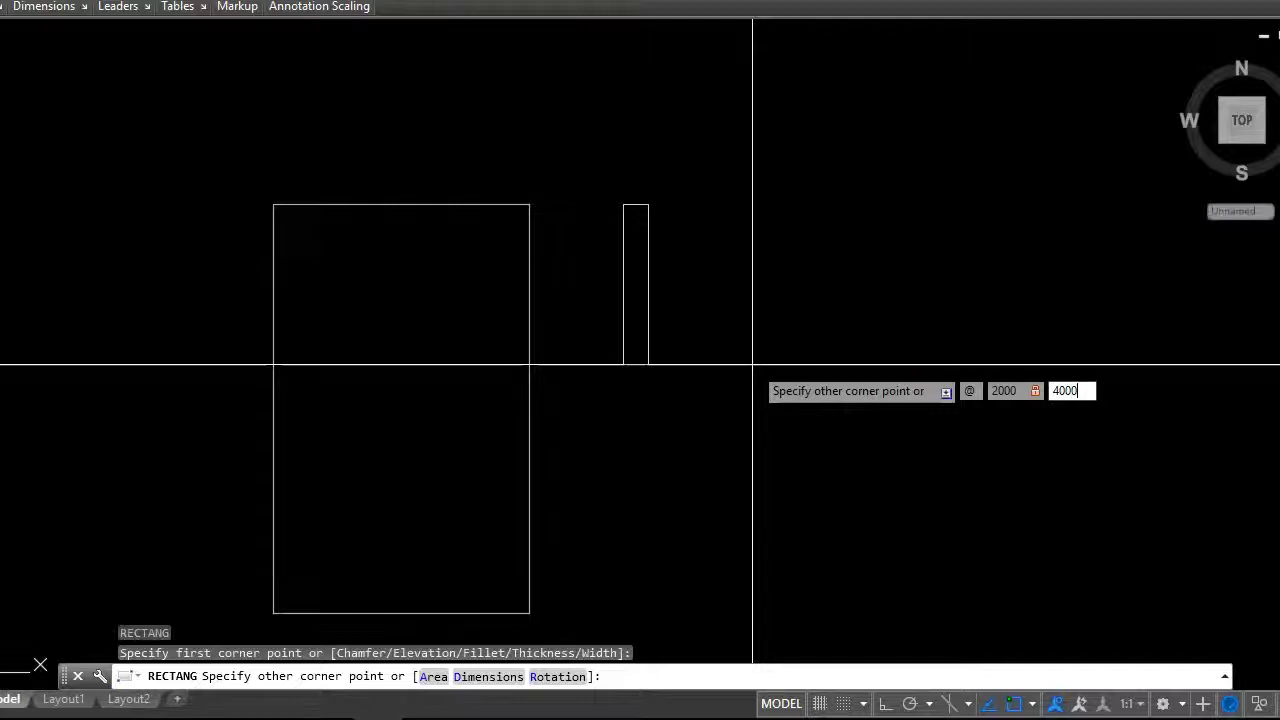
{"action": "key", "text": "Return"}
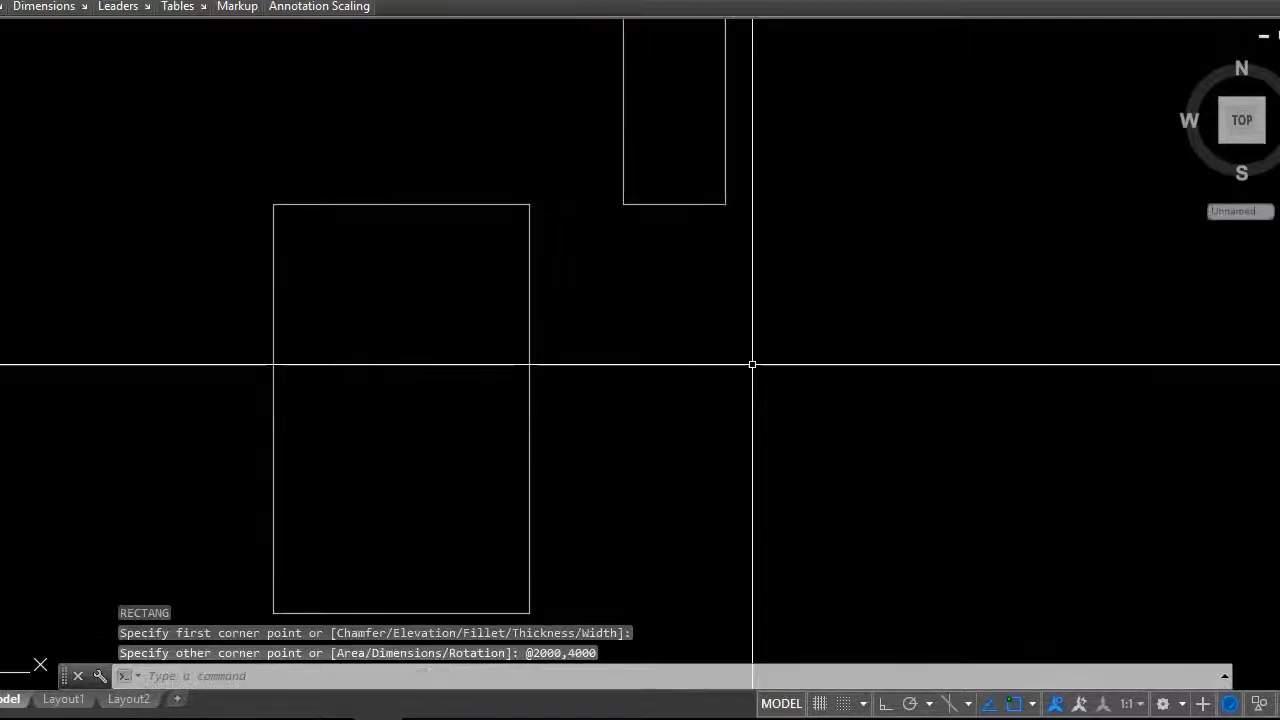
{"action": "scroll", "coordinate": [677, 400], "scroll_direction": "down", "scroll_amount": 5}
{"action": "scroll", "coordinate": [692, 317], "scroll_direction": "up", "scroll_amount": 3}
Move the small rectangle so its top-left corner meets the large rectangle's top-right corner.
{"action": "left_click", "coordinate": [683, 323]}
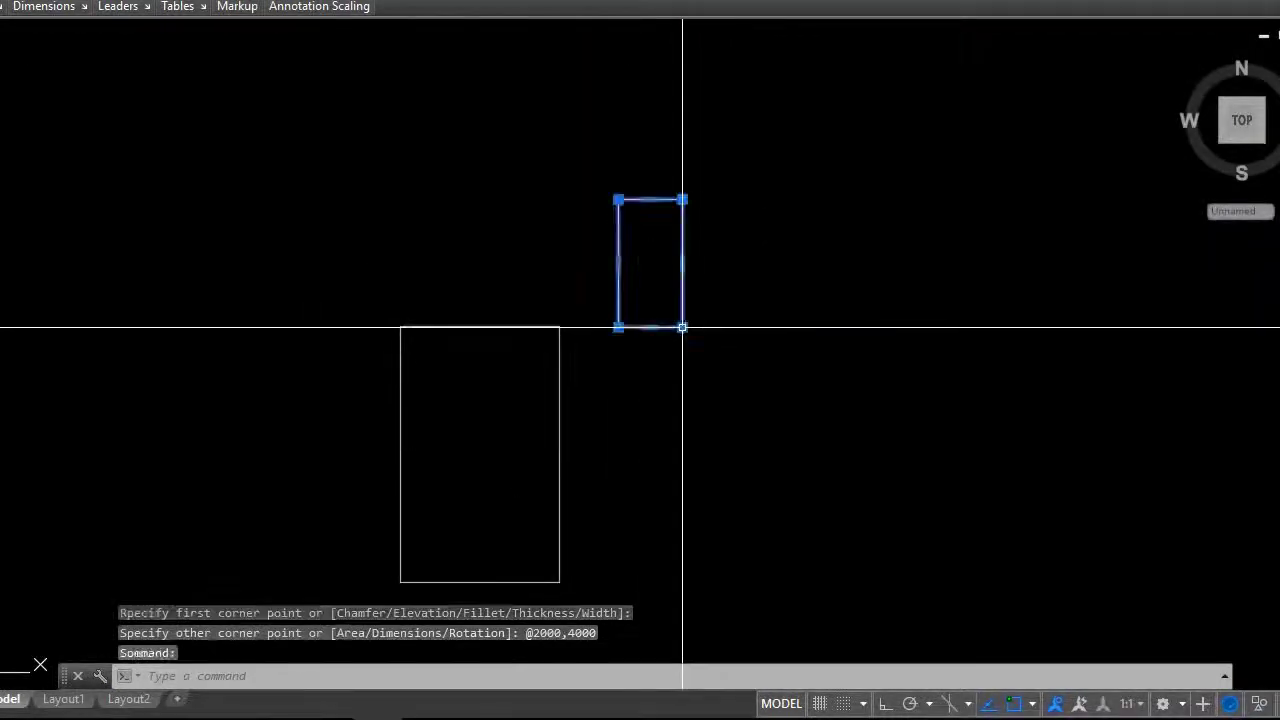
{"action": "right_click", "coordinate": [688, 326]}
{"action": "left_click", "coordinate": [740, 377]}
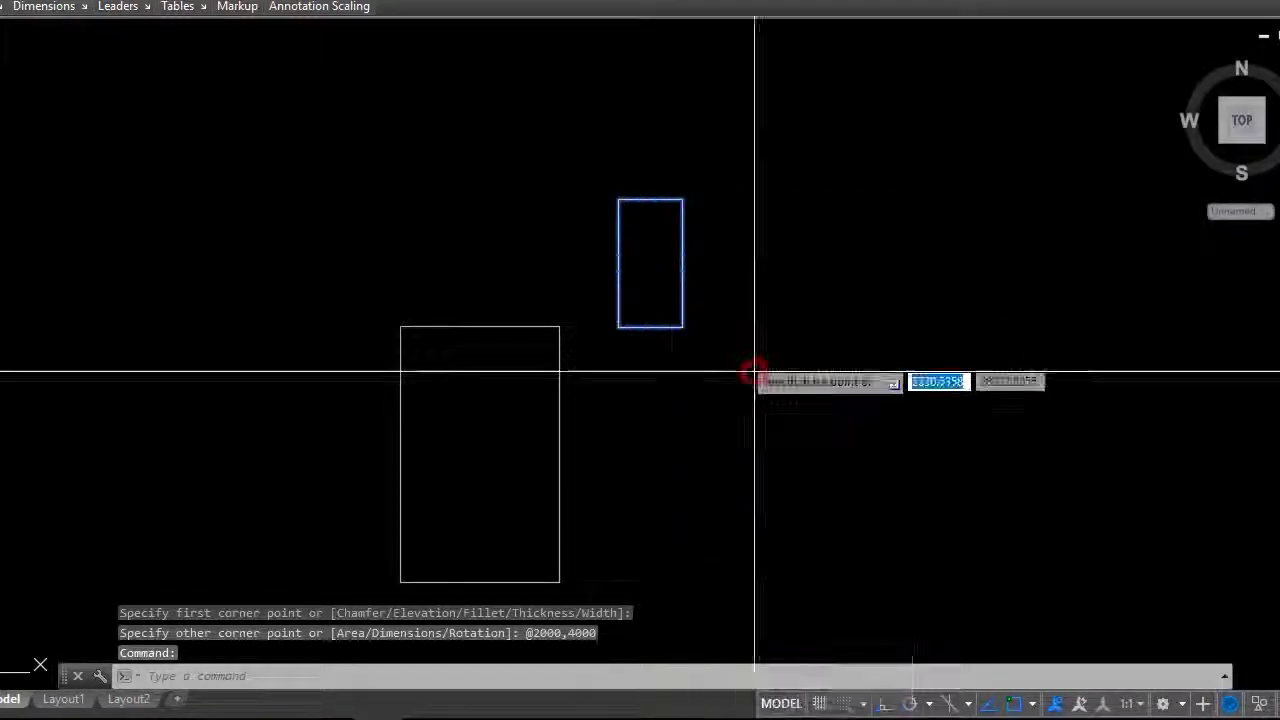
{"action": "left_click", "coordinate": [618, 200]}
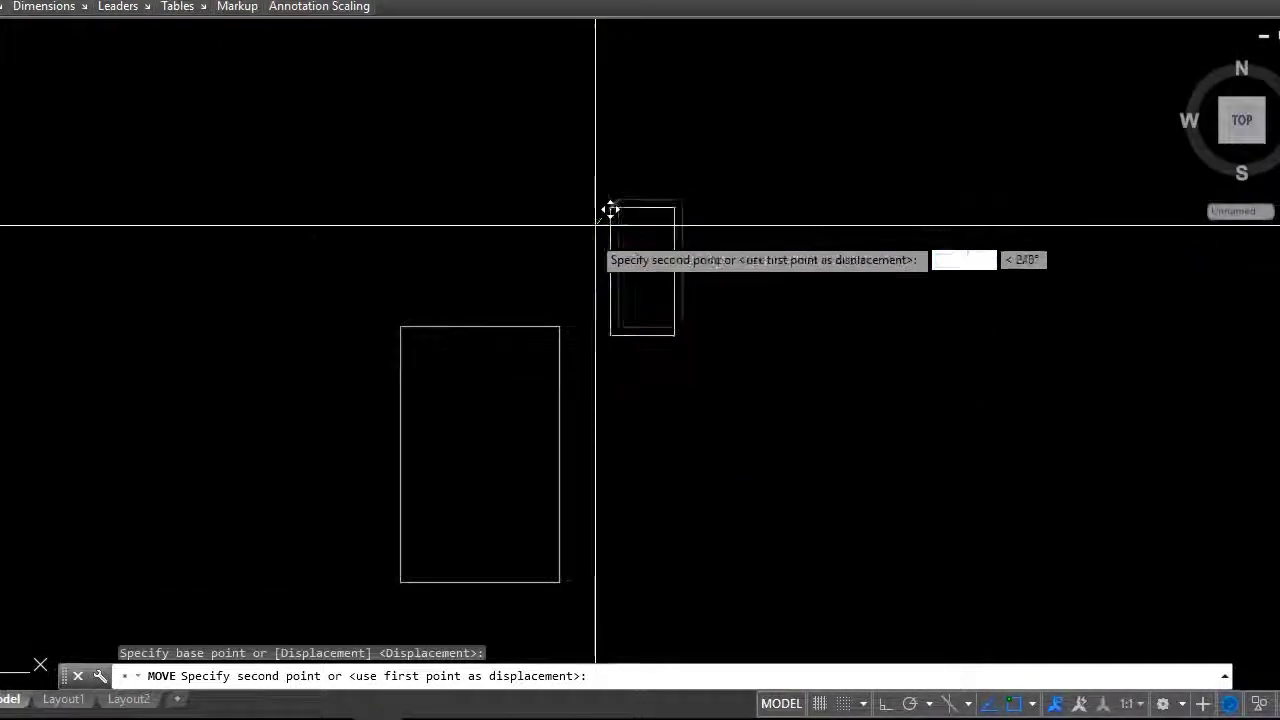
{"action": "left_click", "coordinate": [561, 326]}
{"action": "scroll", "coordinate": [500, 280], "scroll_direction": "down", "scroll_amount": 2}
{"action": "scroll", "coordinate": [536, 360], "scroll_direction": "up", "scroll_amount": 2}
{"action": "scroll", "coordinate": [491, 234], "scroll_direction": "down", "scroll_amount": 2}
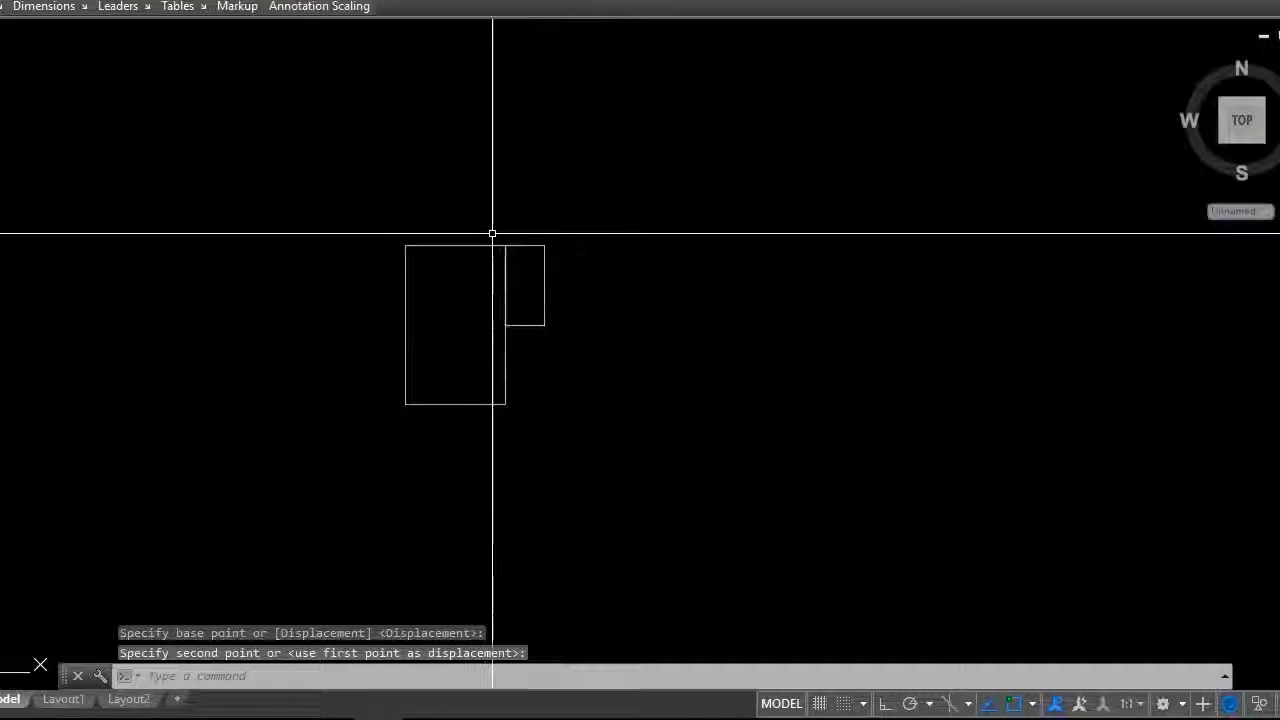
{"action": "scroll", "coordinate": [446, 294], "scroll_direction": "up", "scroll_amount": 2}
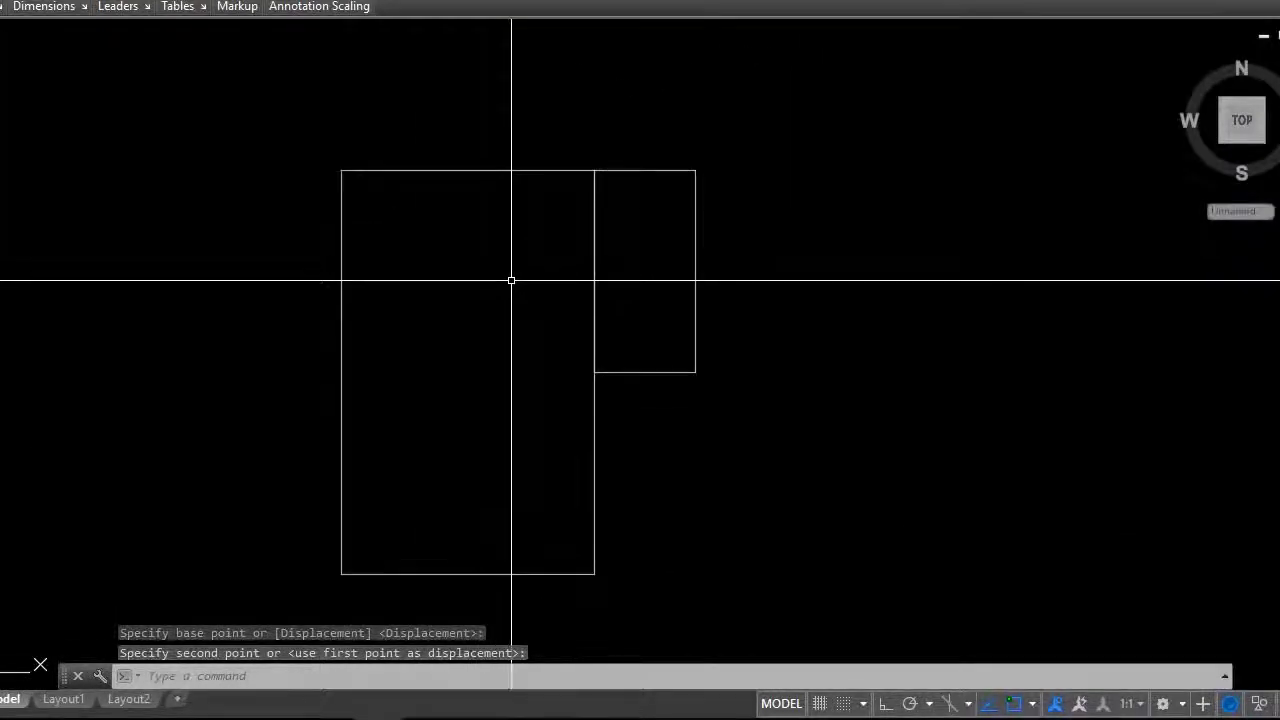
{"action": "scroll", "coordinate": [511, 280], "scroll_direction": "down", "scroll_amount": 1}
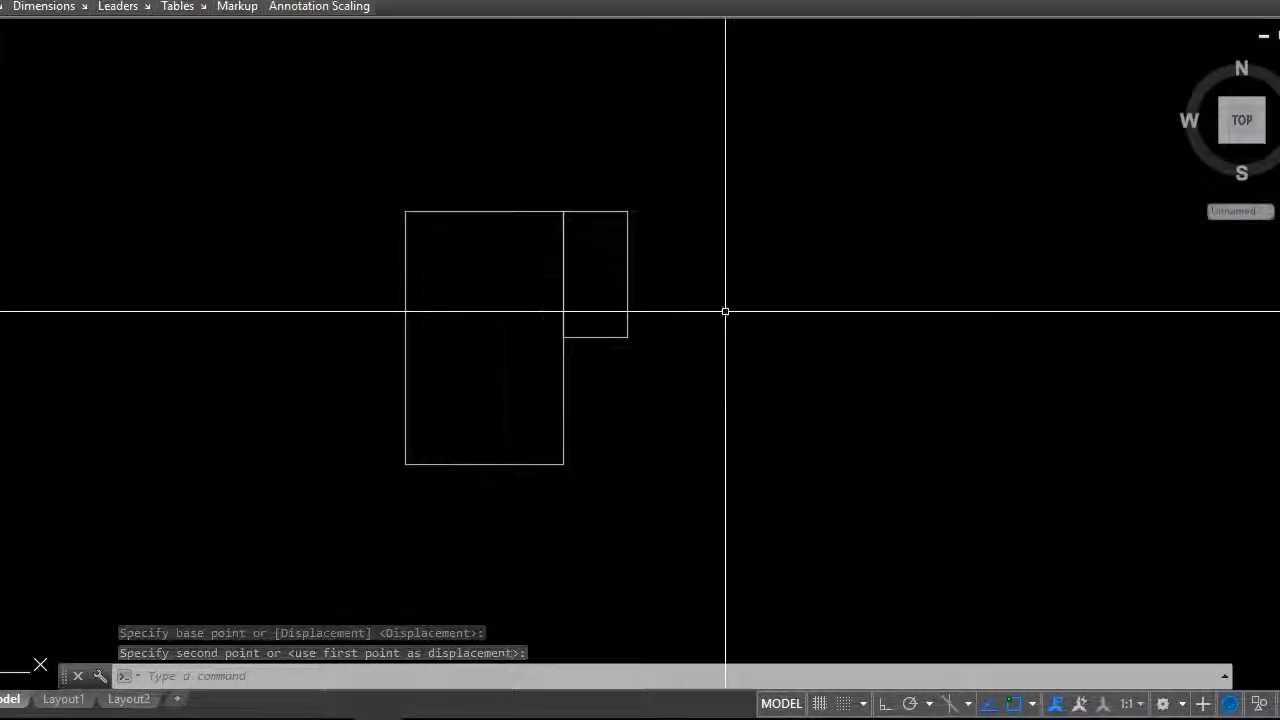
Copy the joined pair of rectangles once, placing the copy to the right.
{"action": "left_click", "coordinate": [714, 528]}
{"action": "left_click", "coordinate": [416, 160]}
{"action": "right_click", "coordinate": [416, 160]}
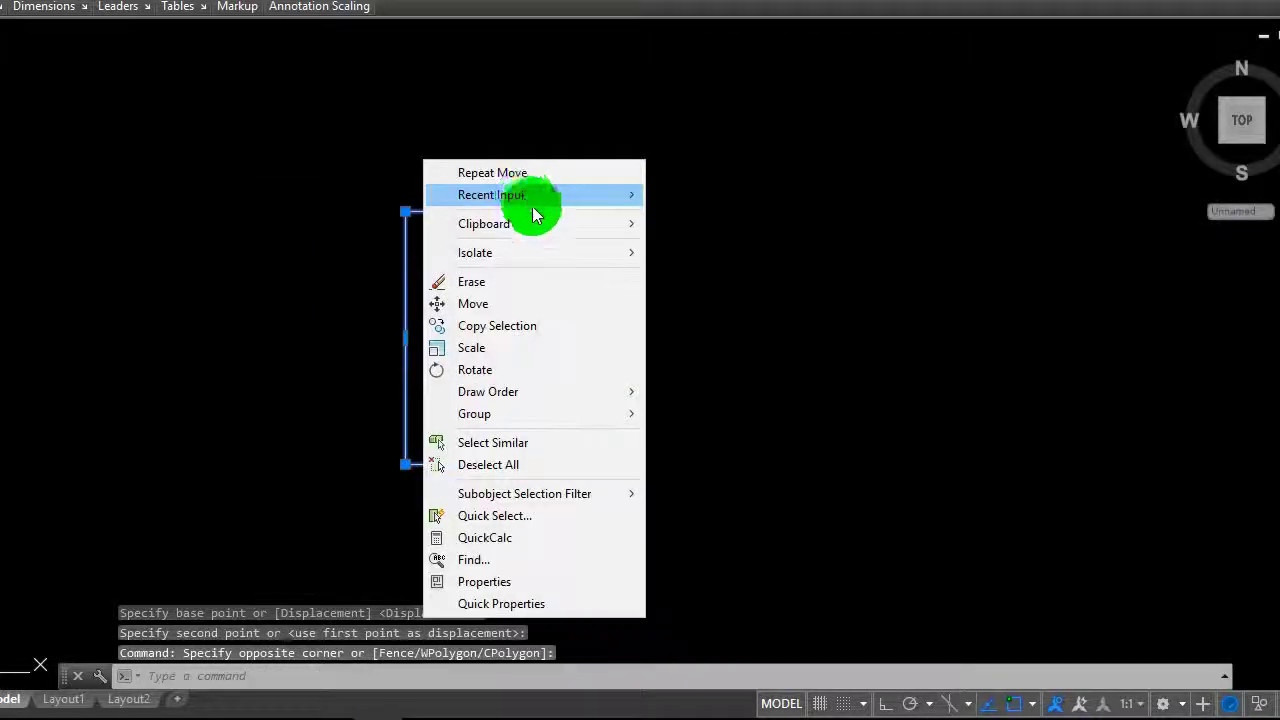
{"action": "left_click", "coordinate": [546, 325]}
{"action": "left_click", "coordinate": [503, 548]}
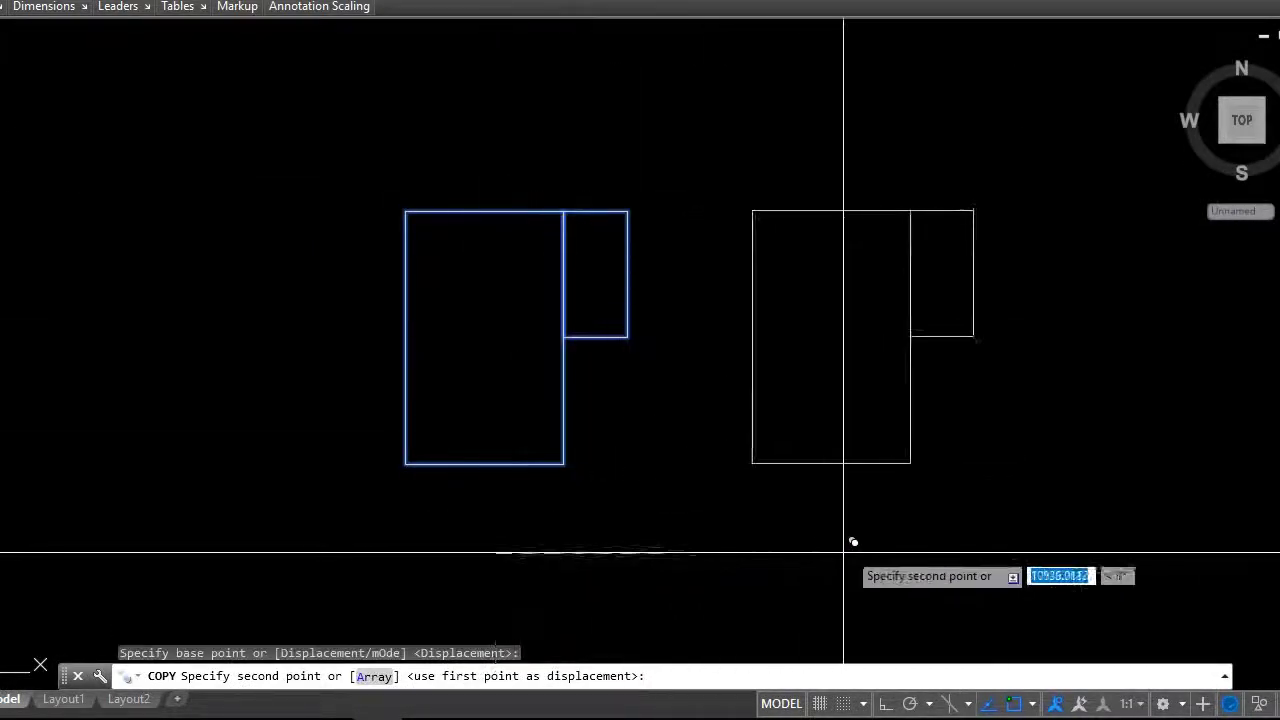
{"action": "left_click", "coordinate": [879, 539]}
{"action": "key", "text": "Escape"}
{"action": "scroll", "coordinate": [583, 347], "scroll_direction": "up", "scroll_amount": 3}
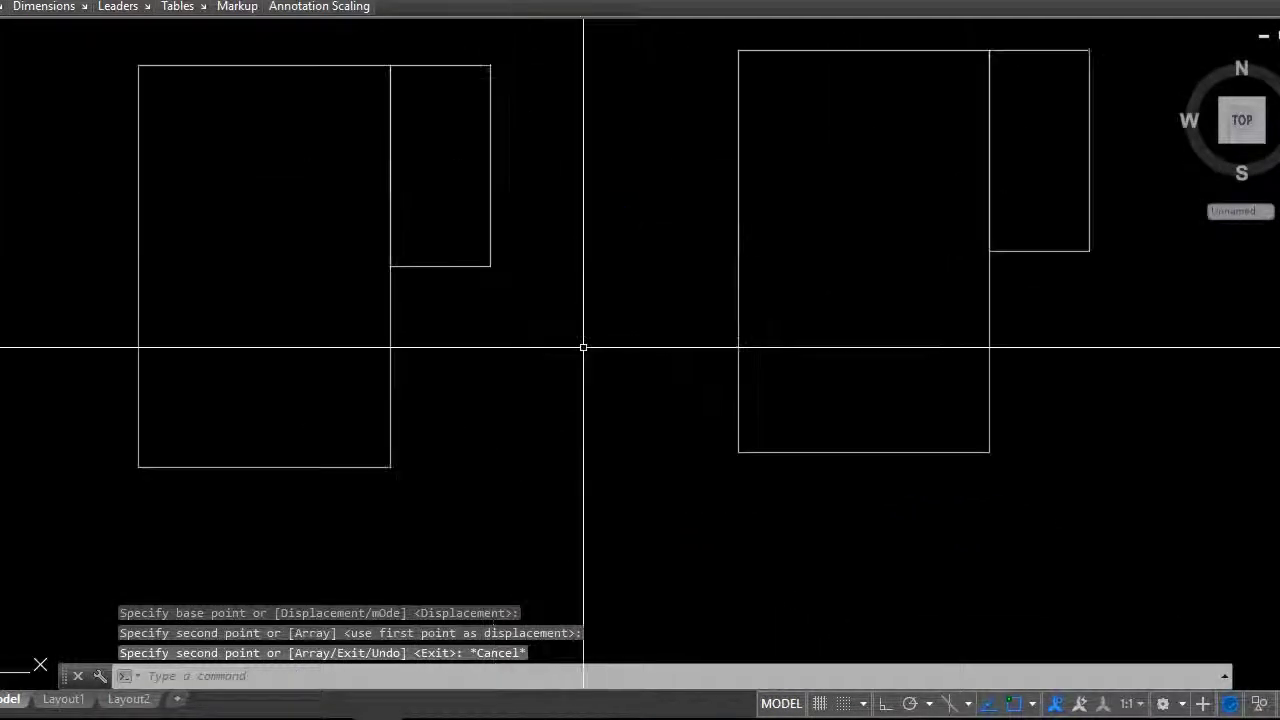
{"action": "scroll", "coordinate": [583, 347], "scroll_direction": "down", "scroll_amount": 2}
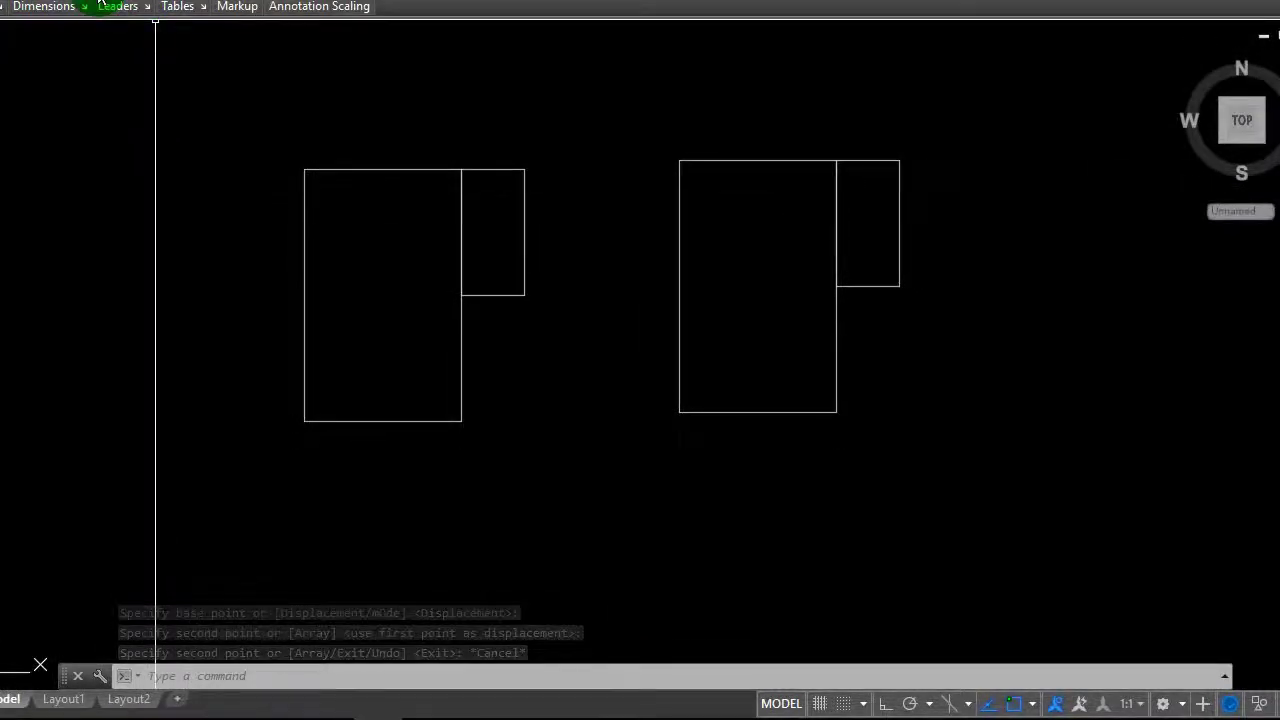
Add linear dimensions of 5000 and 2000 along the top edges of the rectangles.
{"action": "left_click", "coordinate": [14, 8]}
{"action": "left_click", "coordinate": [52, 46]}
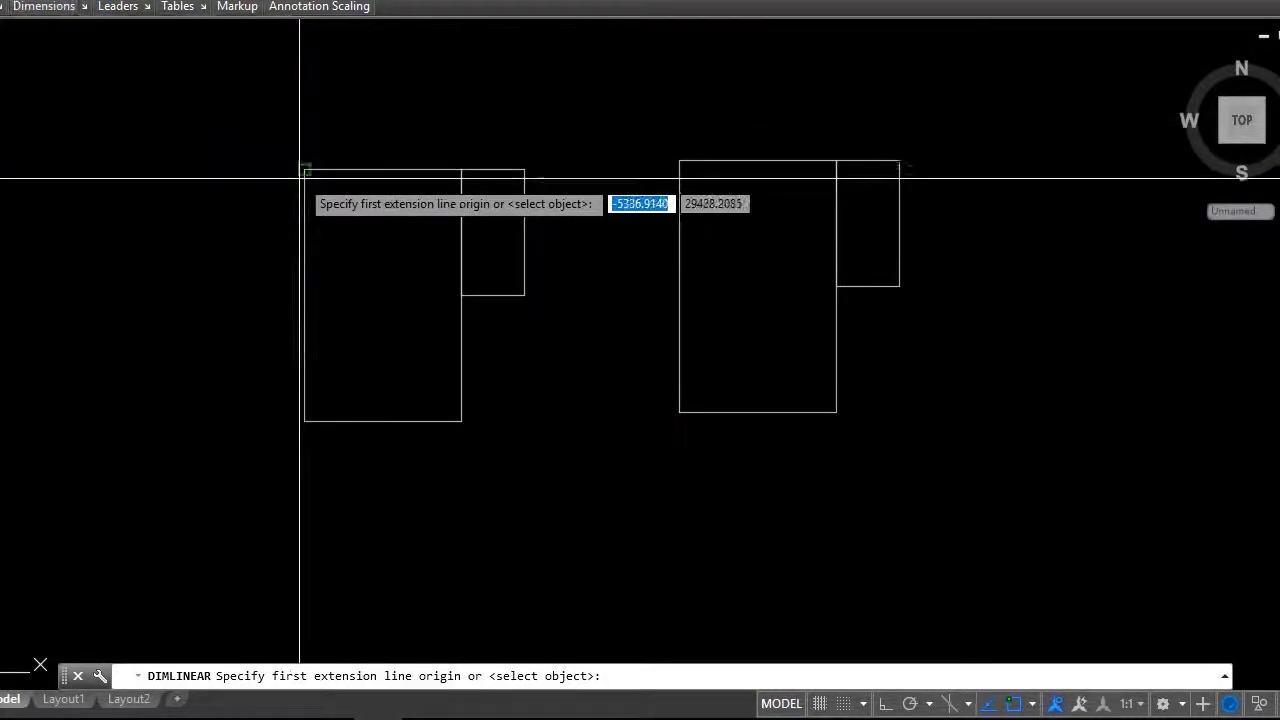
{"action": "left_click", "coordinate": [305, 169]}
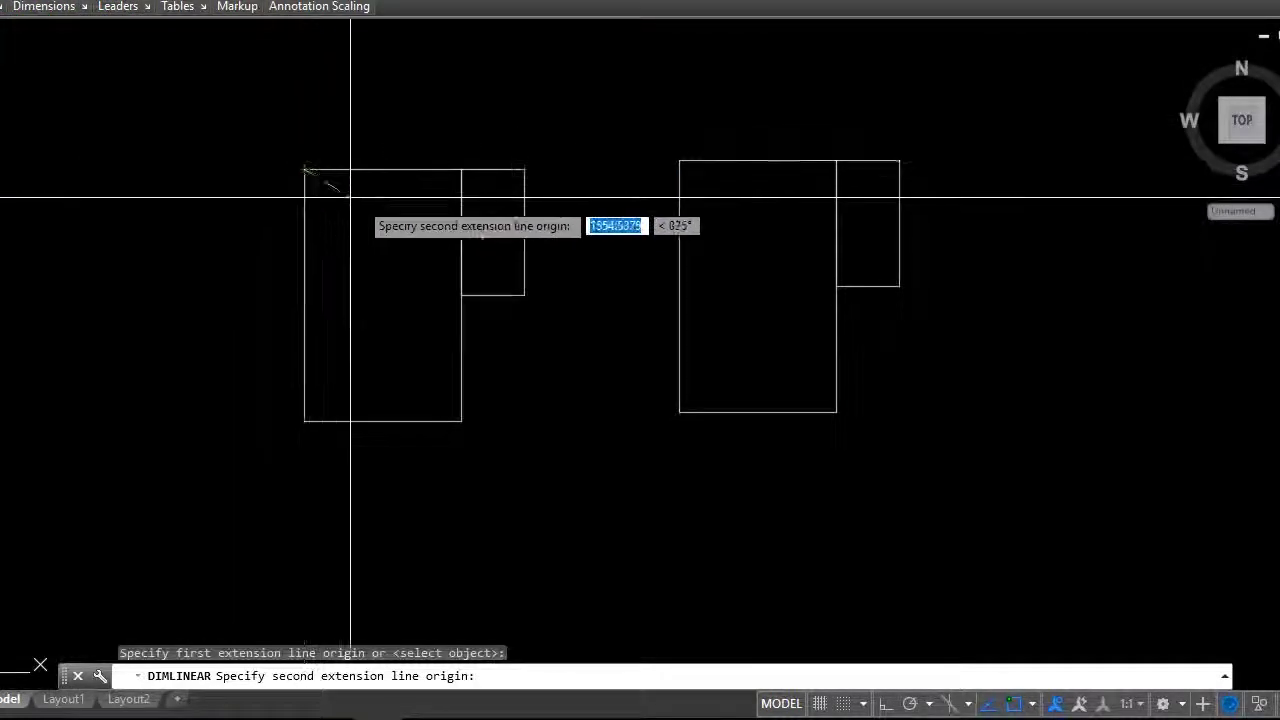
{"action": "left_click", "coordinate": [461, 170]}
{"action": "left_click", "coordinate": [461, 138]}
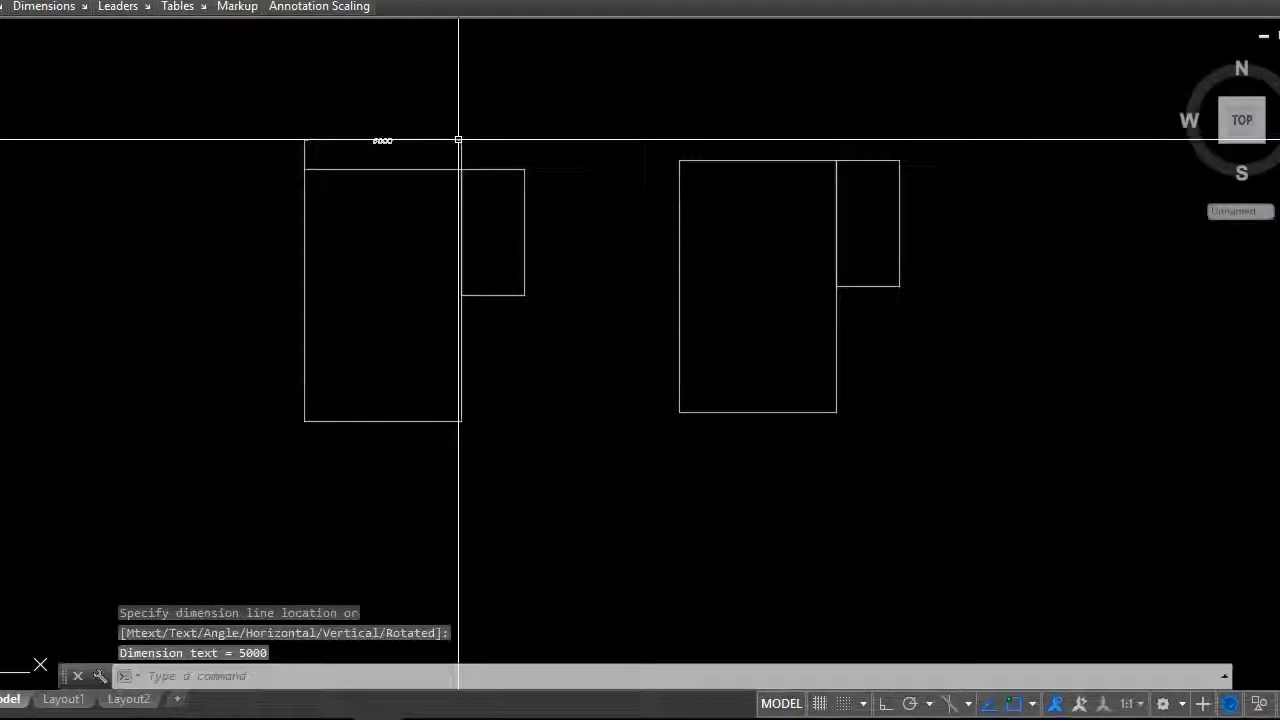
{"action": "scroll", "coordinate": [427, 155], "scroll_direction": "up", "scroll_amount": 4}
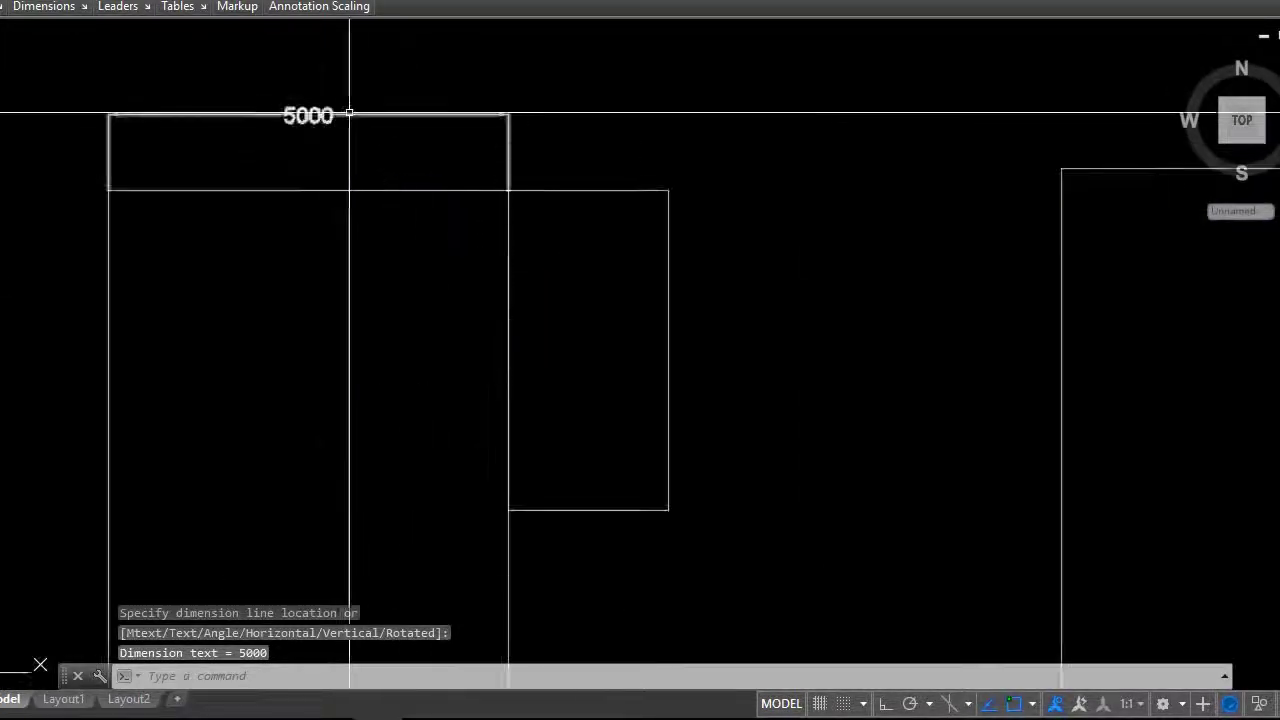
{"action": "scroll", "coordinate": [349, 114], "scroll_direction": "up", "scroll_amount": 5}
{"action": "scroll", "coordinate": [404, 189], "scroll_direction": "down", "scroll_amount": 4}
{"action": "scroll", "coordinate": [426, 172], "scroll_direction": "down", "scroll_amount": 2}
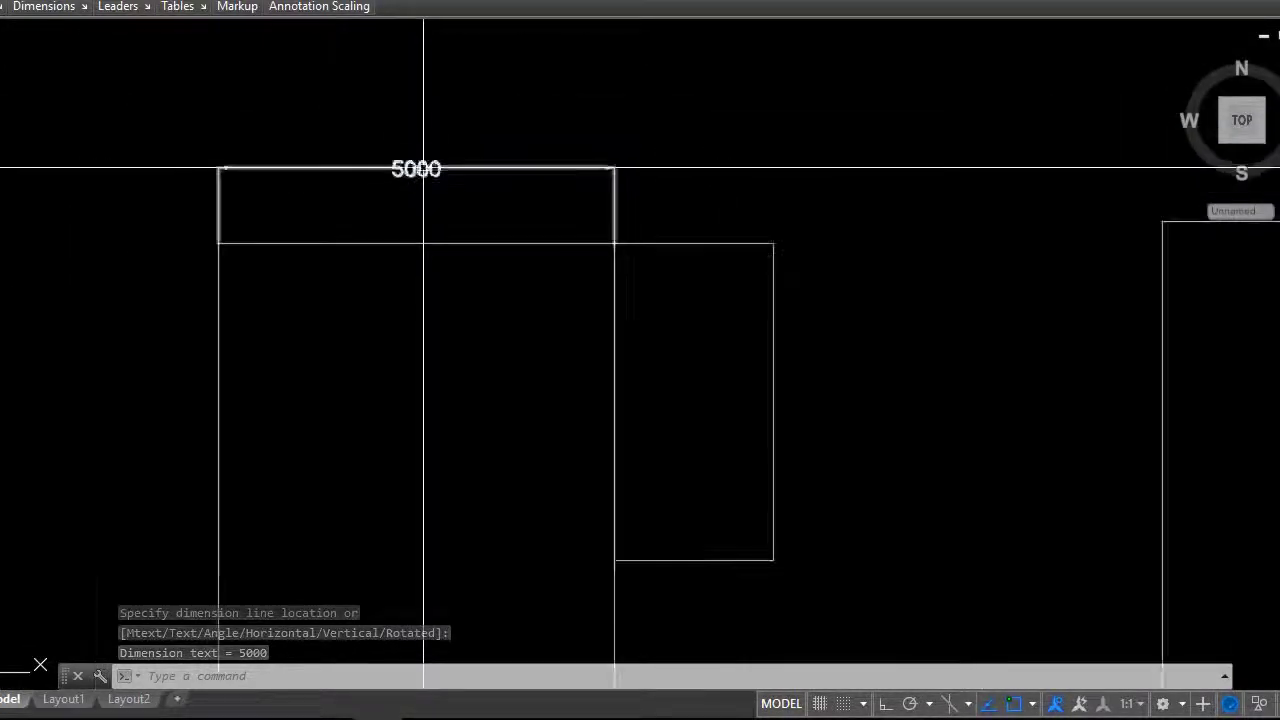
{"action": "scroll", "coordinate": [503, 357], "scroll_direction": "down", "scroll_amount": 2}
{"action": "scroll", "coordinate": [381, 236], "scroll_direction": "down", "scroll_amount": 2}
{"action": "scroll", "coordinate": [514, 380], "scroll_direction": "up", "scroll_amount": 2}
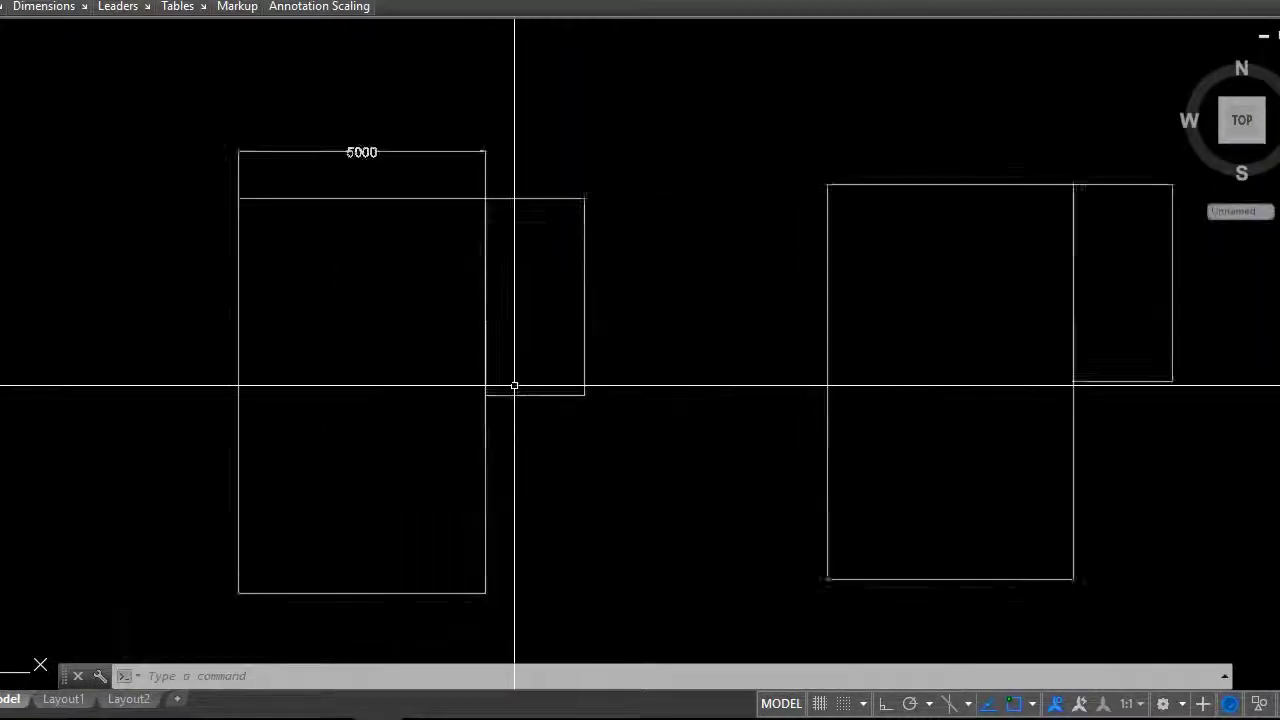
{"action": "scroll", "coordinate": [620, 189], "scroll_direction": "up", "scroll_amount": 2}
{"action": "scroll", "coordinate": [663, 143], "scroll_direction": "down", "scroll_amount": 2}
{"action": "right_click", "coordinate": [663, 145]}
{"action": "left_click", "coordinate": [701, 162]}
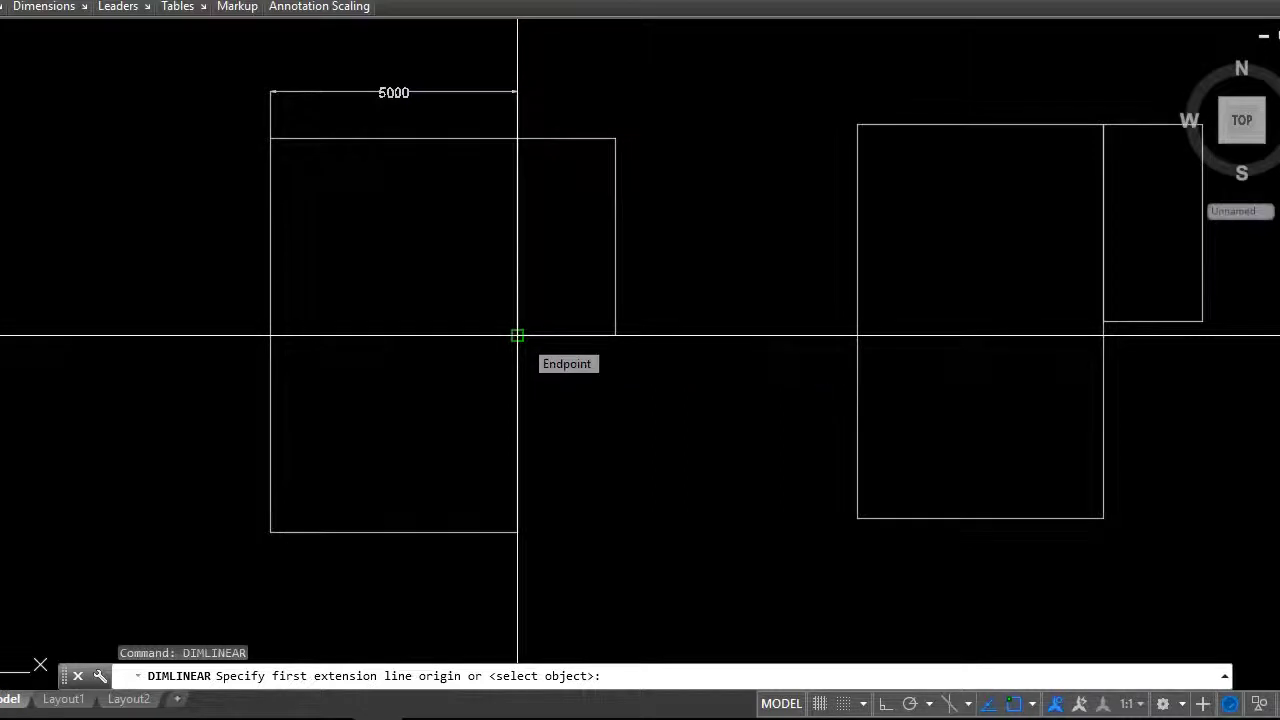
{"action": "left_click", "coordinate": [517, 138]}
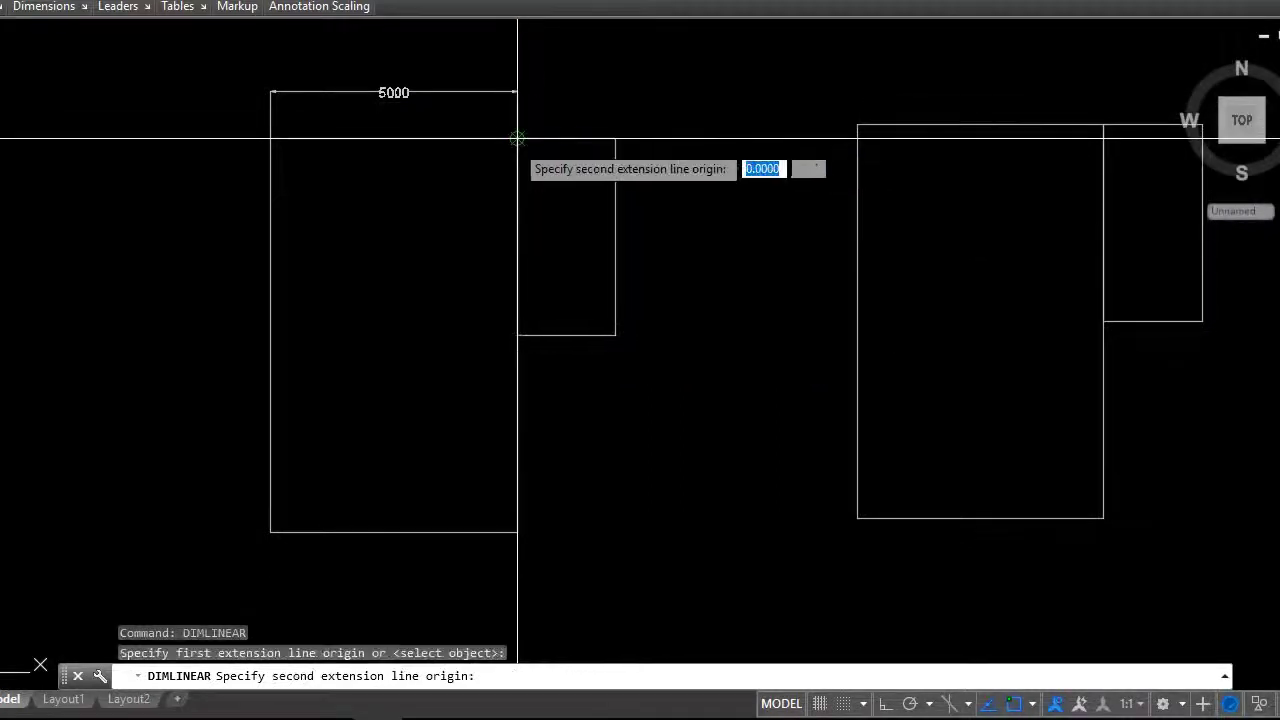
{"action": "left_click", "coordinate": [615, 138]}
{"action": "left_click", "coordinate": [624, 65]}
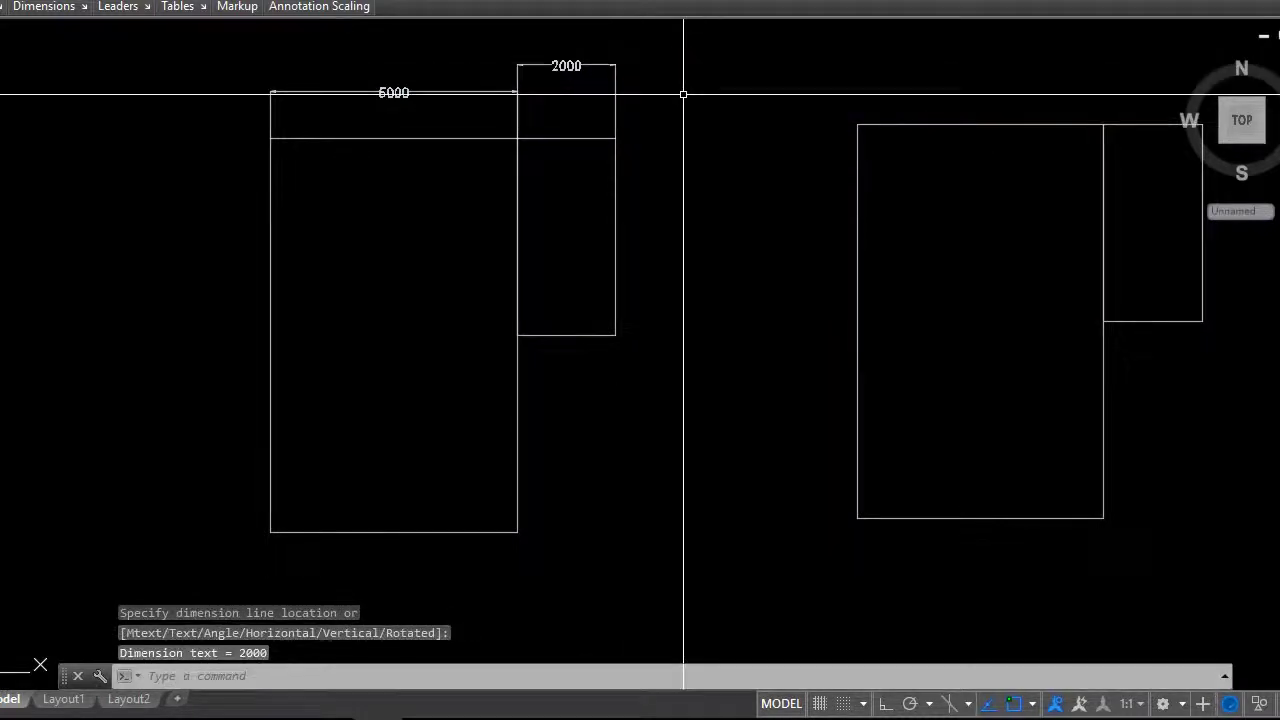
Add vertical dimensions of 4000 beside the small rectangle and 8000 left of the plan.
{"action": "right_click", "coordinate": [683, 94]}
{"action": "left_click", "coordinate": [697, 110]}
{"action": "left_click", "coordinate": [615, 138]}
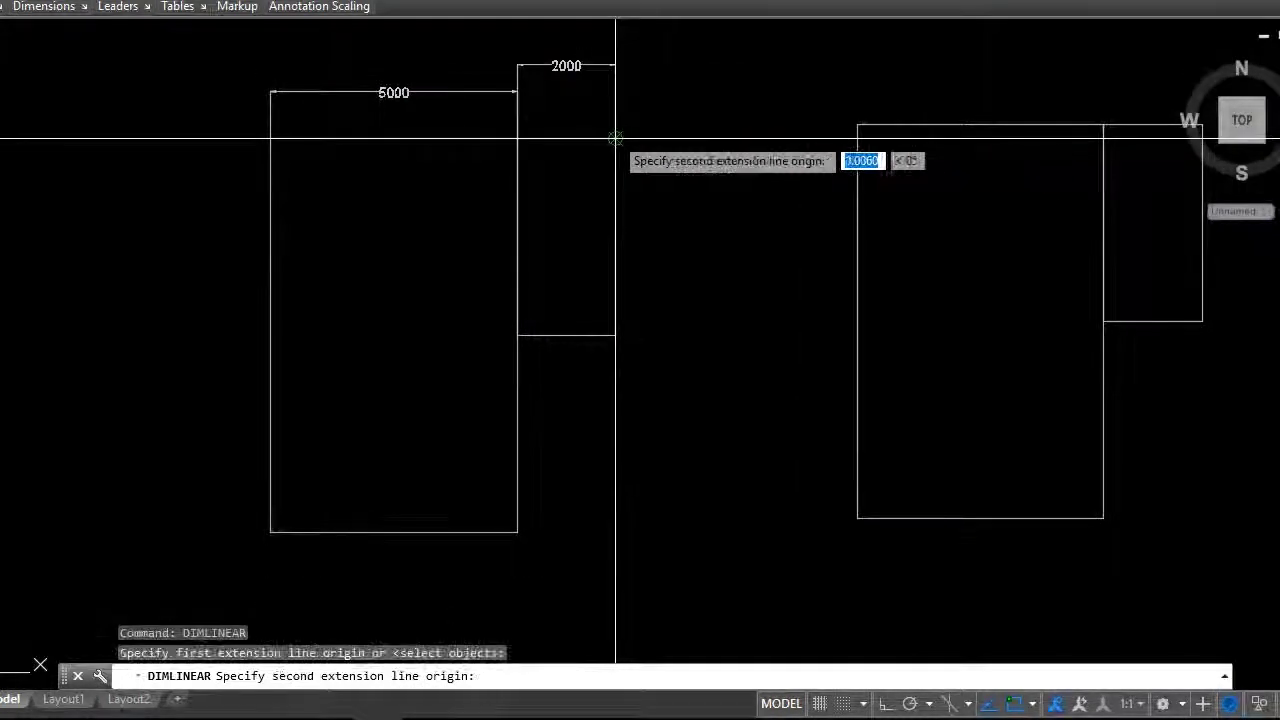
{"action": "left_click", "coordinate": [615, 335]}
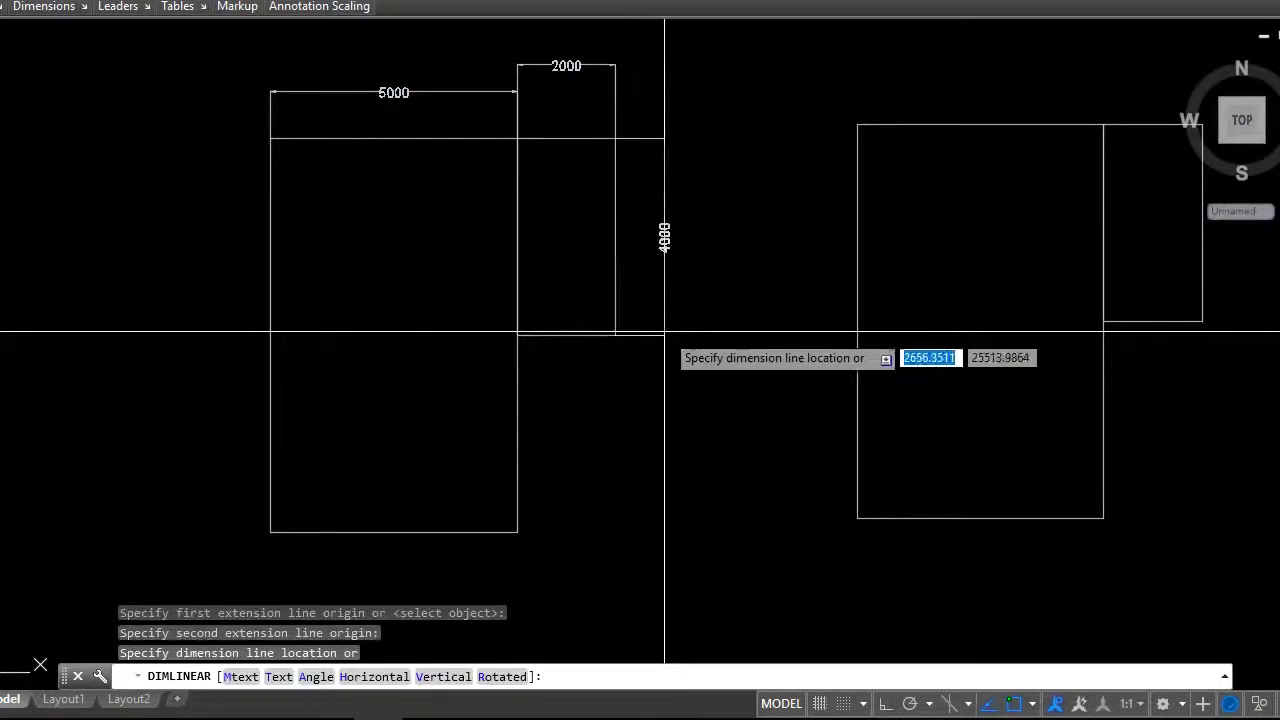
{"action": "left_click", "coordinate": [660, 331]}
{"action": "scroll", "coordinate": [495, 190], "scroll_direction": "down", "scroll_amount": 2}
{"action": "right_click", "coordinate": [668, 150]}
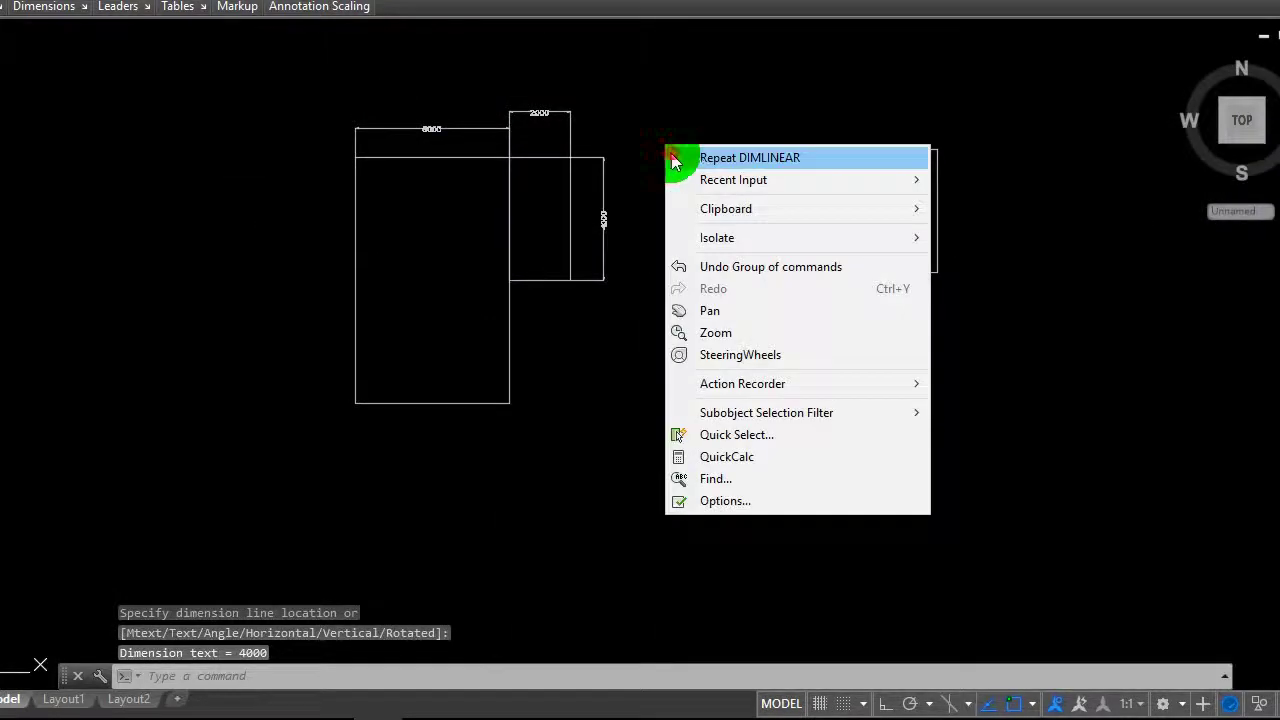
{"action": "left_click", "coordinate": [750, 158]}
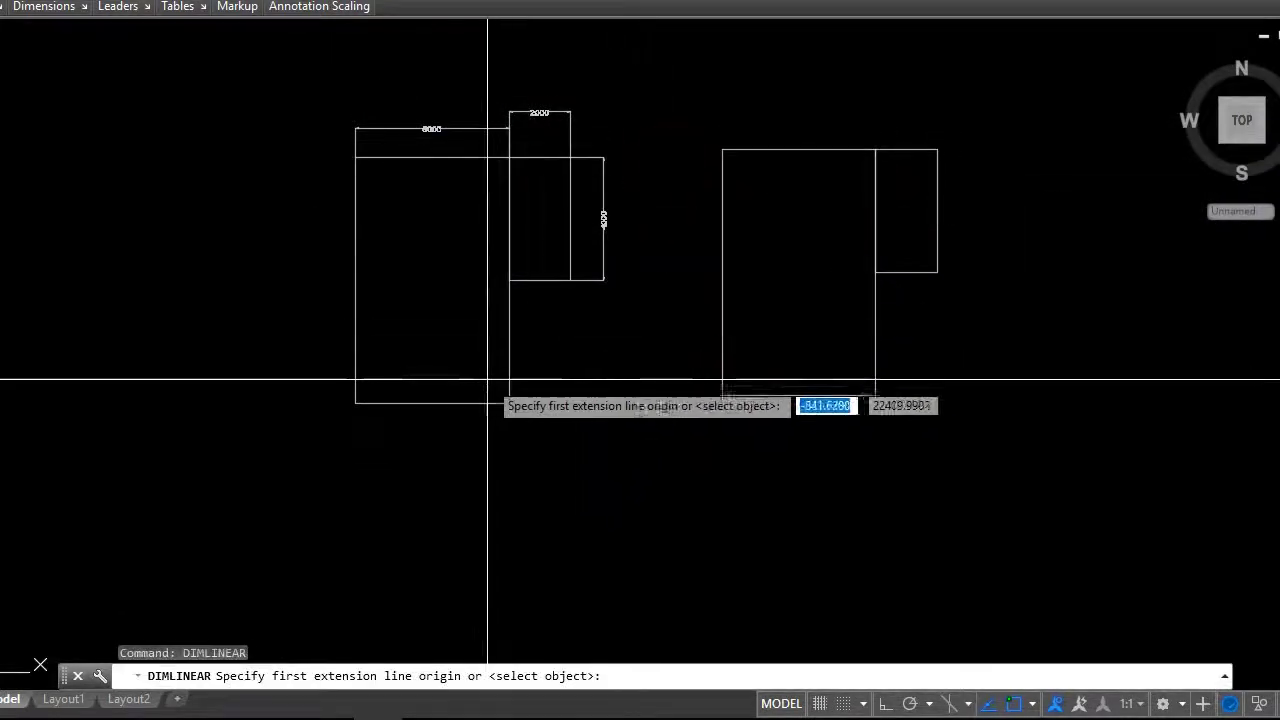
{"action": "left_click", "coordinate": [355, 404]}
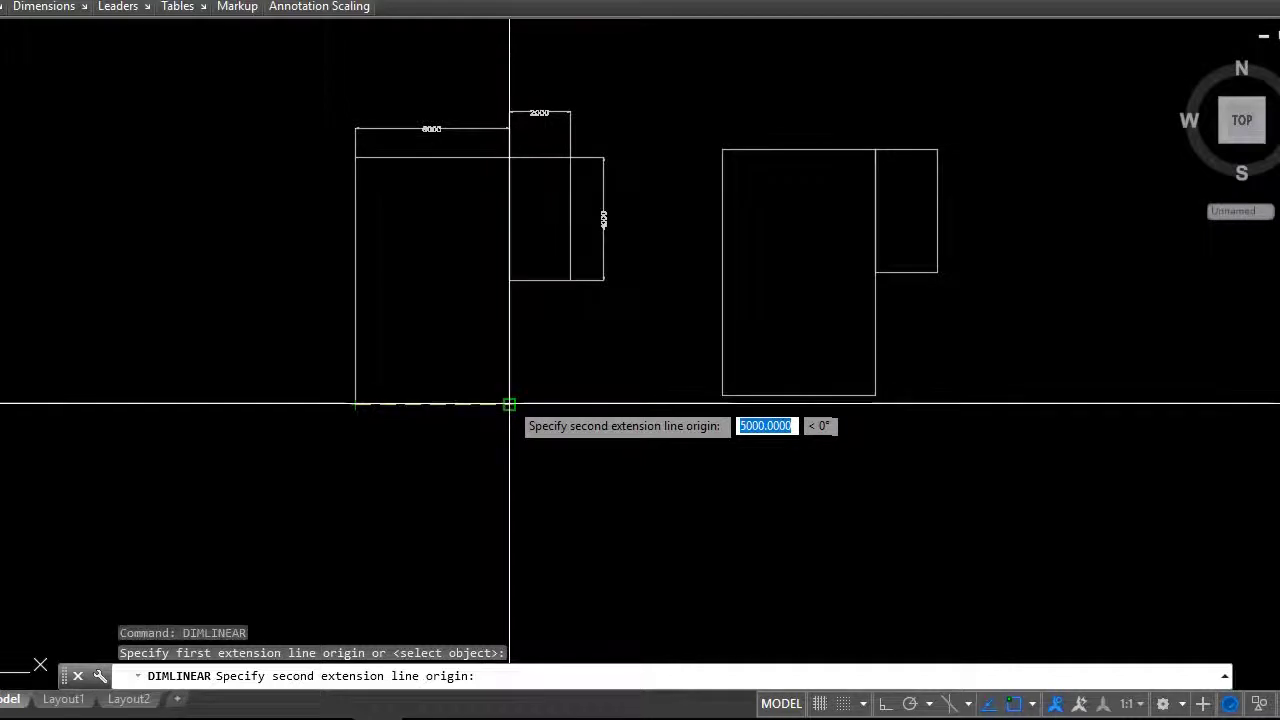
{"action": "left_click", "coordinate": [355, 157]}
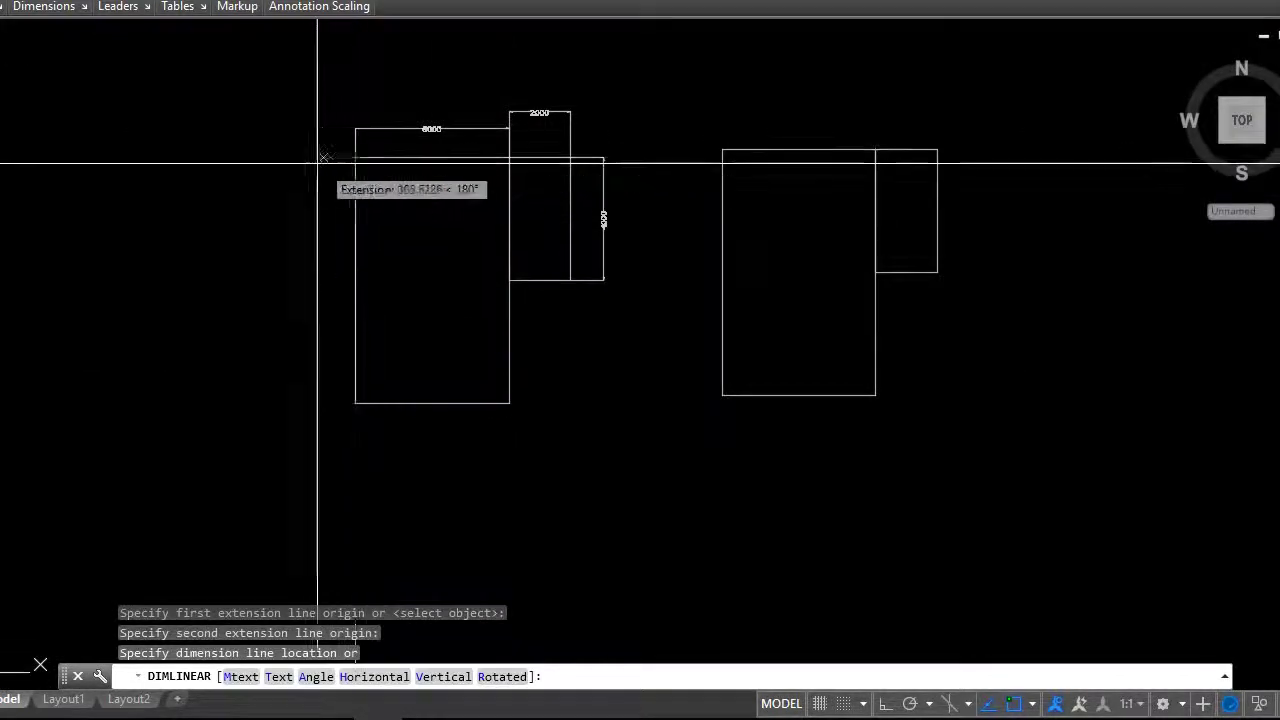
{"action": "left_click", "coordinate": [307, 157]}
{"action": "scroll", "coordinate": [437, 200], "scroll_direction": "up", "scroll_amount": 2}
{"action": "scroll", "coordinate": [436, 200], "scroll_direction": "up", "scroll_amount": 2}
{"action": "scroll", "coordinate": [436, 200], "scroll_direction": "down", "scroll_amount": 2}
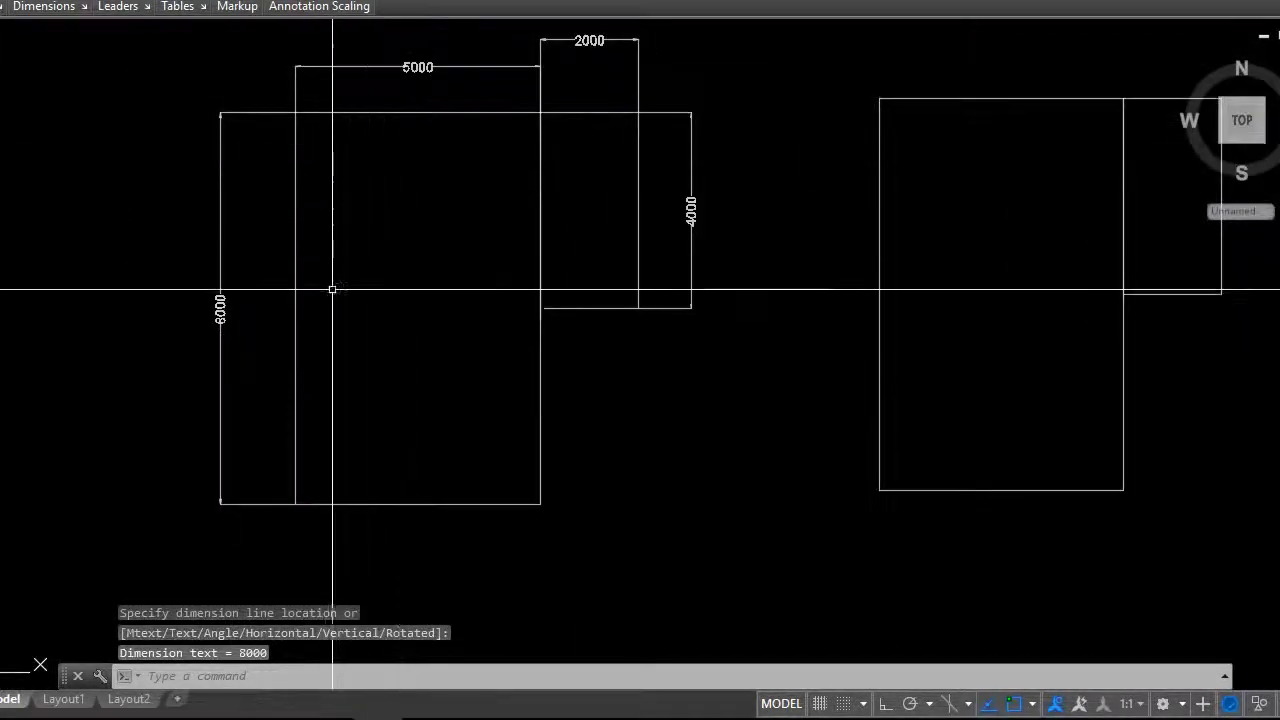
{"action": "scroll", "coordinate": [70, 105], "scroll_direction": "down", "scroll_amount": 2}
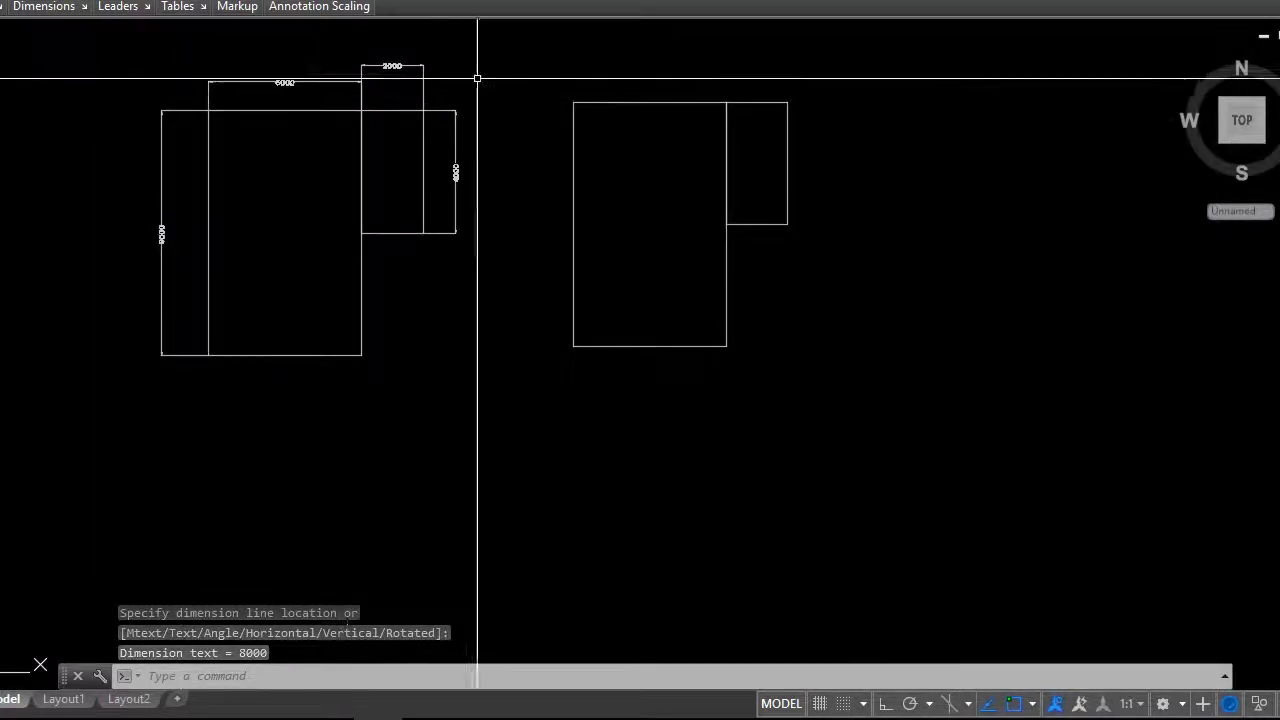
{"action": "scroll", "coordinate": [539, 59], "scroll_direction": "up", "scroll_amount": 2}
{"action": "scroll", "coordinate": [523, 74], "scroll_direction": "down", "scroll_amount": 2}
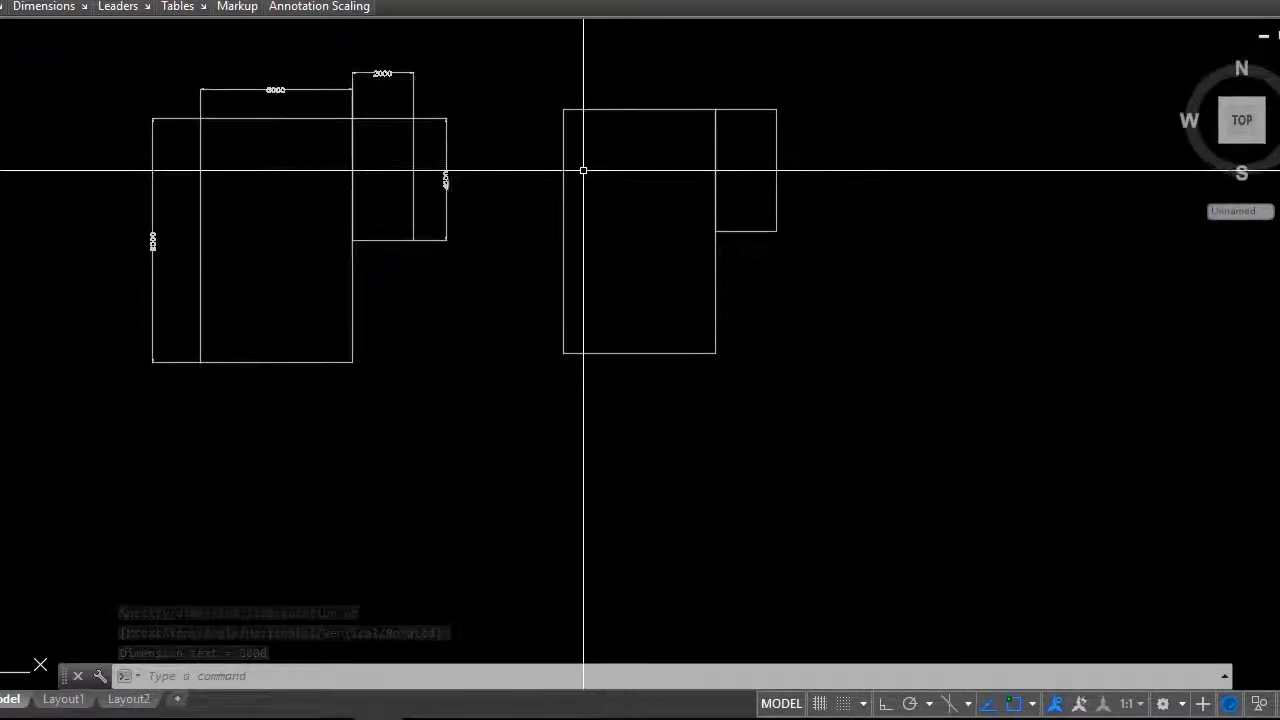
{"action": "scroll", "coordinate": [648, 152], "scroll_direction": "down", "scroll_amount": 2}
{"action": "scroll", "coordinate": [832, 159], "scroll_direction": "up", "scroll_amount": 2}
{"action": "scroll", "coordinate": [660, 220], "scroll_direction": "down", "scroll_amount": 1}
{"action": "scroll", "coordinate": [520, 90], "scroll_direction": "up", "scroll_amount": 1}
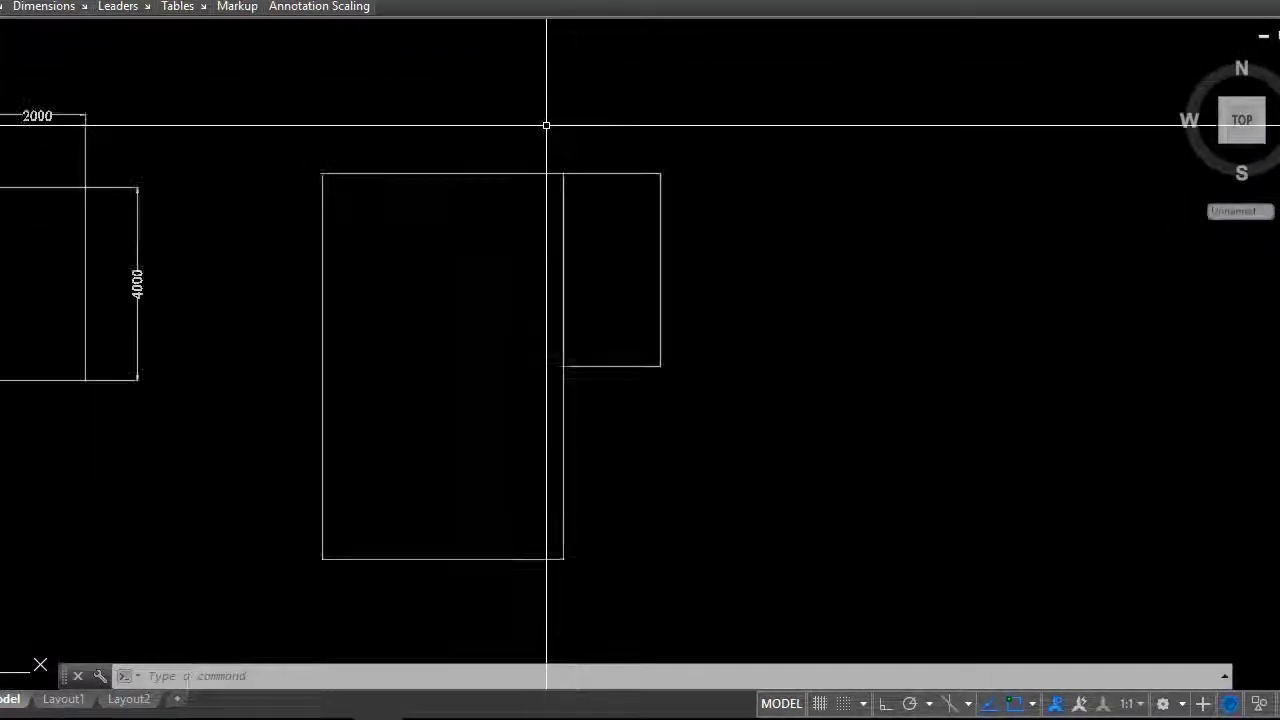
{"action": "type", "text": "TR"}
Trim the shared inner edge of the right-hand pair, using all lines as cutting edges.
{"action": "key", "text": "Return"}
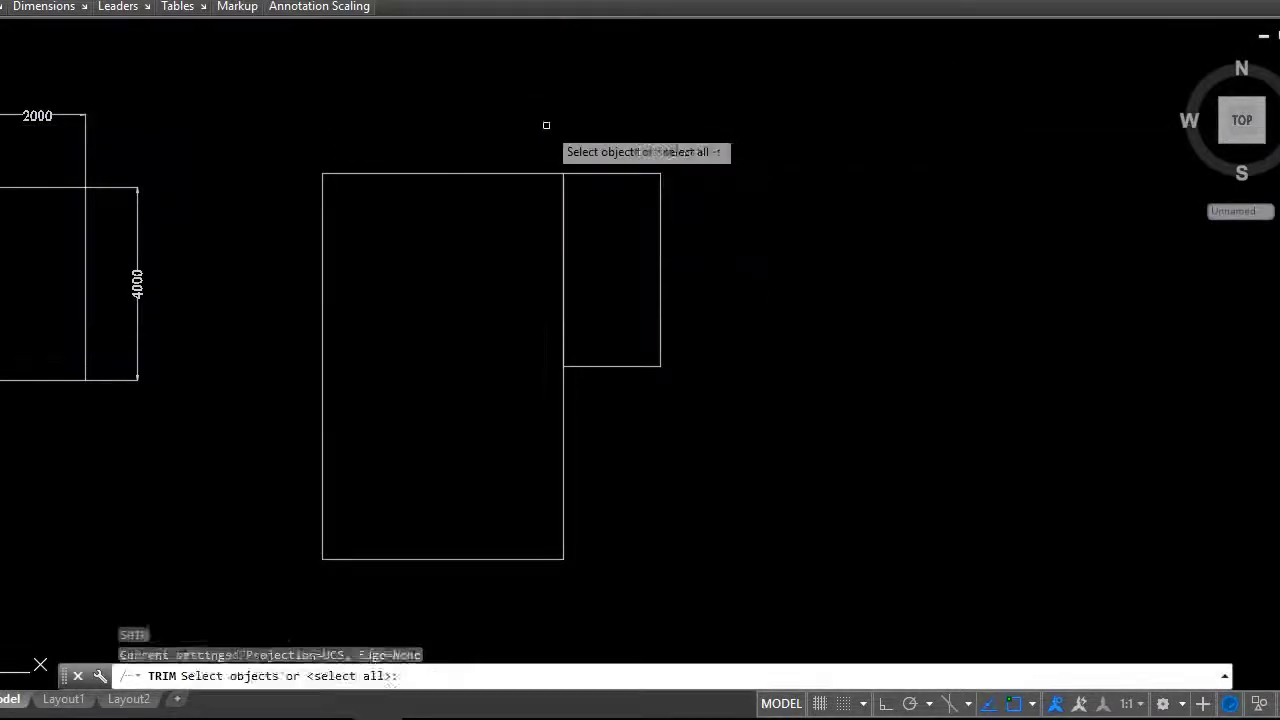
{"action": "key", "text": "Return"}
{"action": "scroll", "coordinate": [562, 242], "scroll_direction": "down", "scroll_amount": 2}
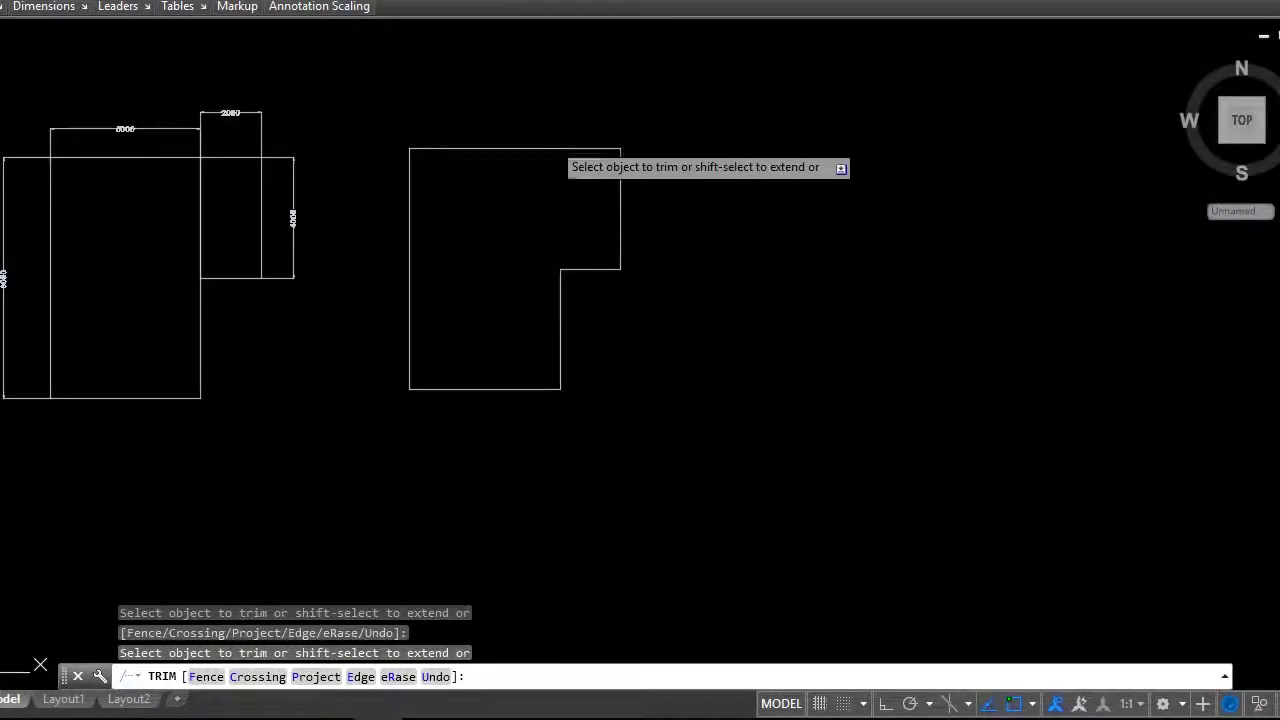
{"action": "key", "text": "Escape"}
{"action": "scroll", "coordinate": [548, 215], "scroll_direction": "up", "scroll_amount": 2}
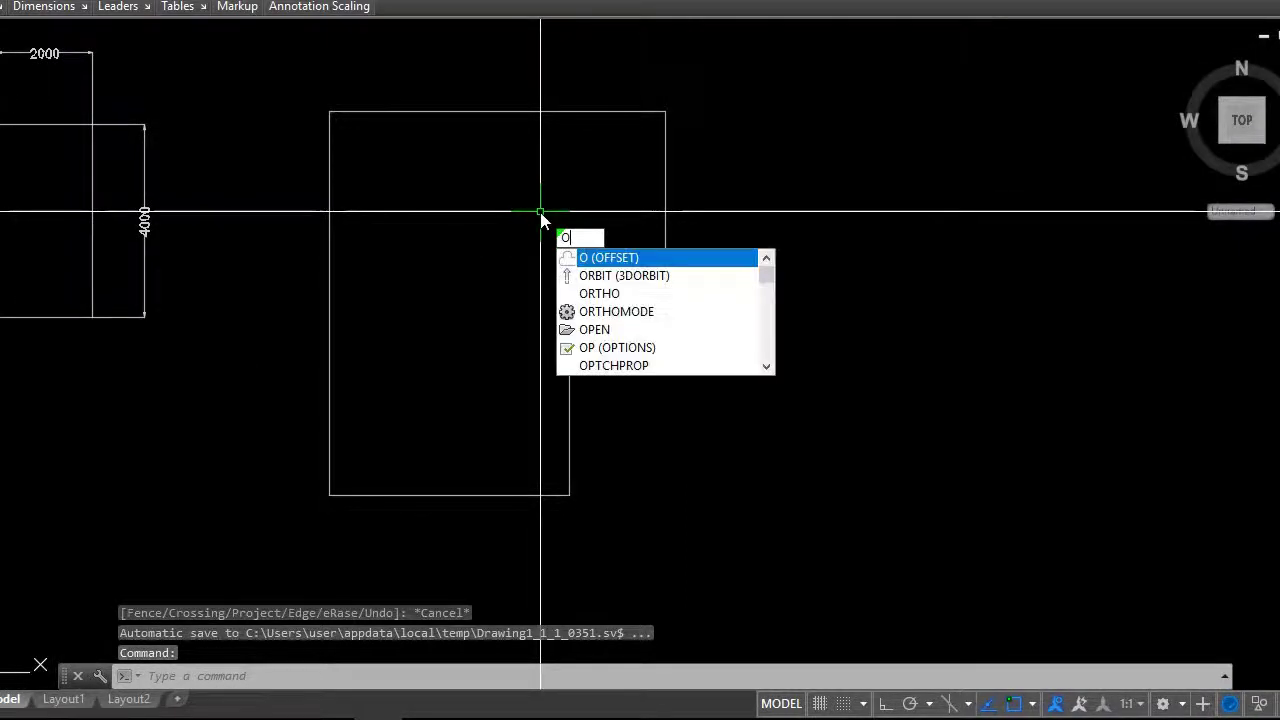
Offset the notch part and the main L outline 150 inward.
{"action": "left_click", "coordinate": [622, 258]}
{"action": "type", "text": "150"}
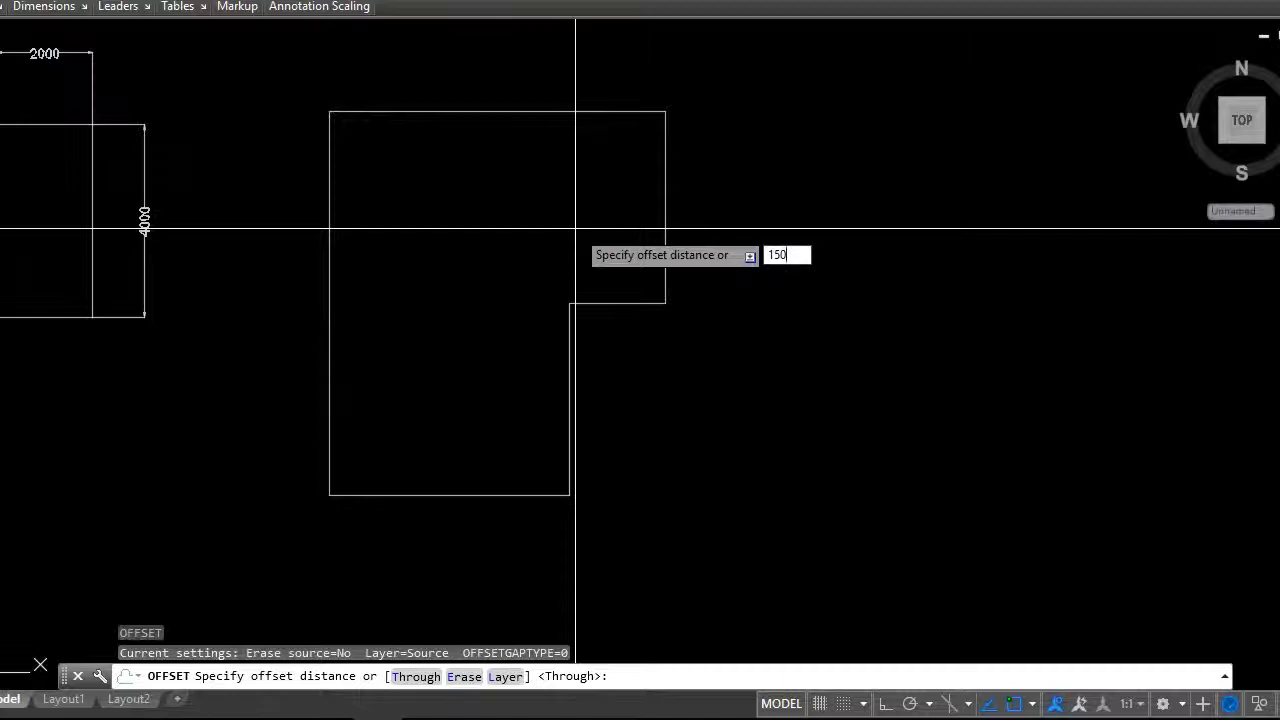
{"action": "key", "text": "Return"}
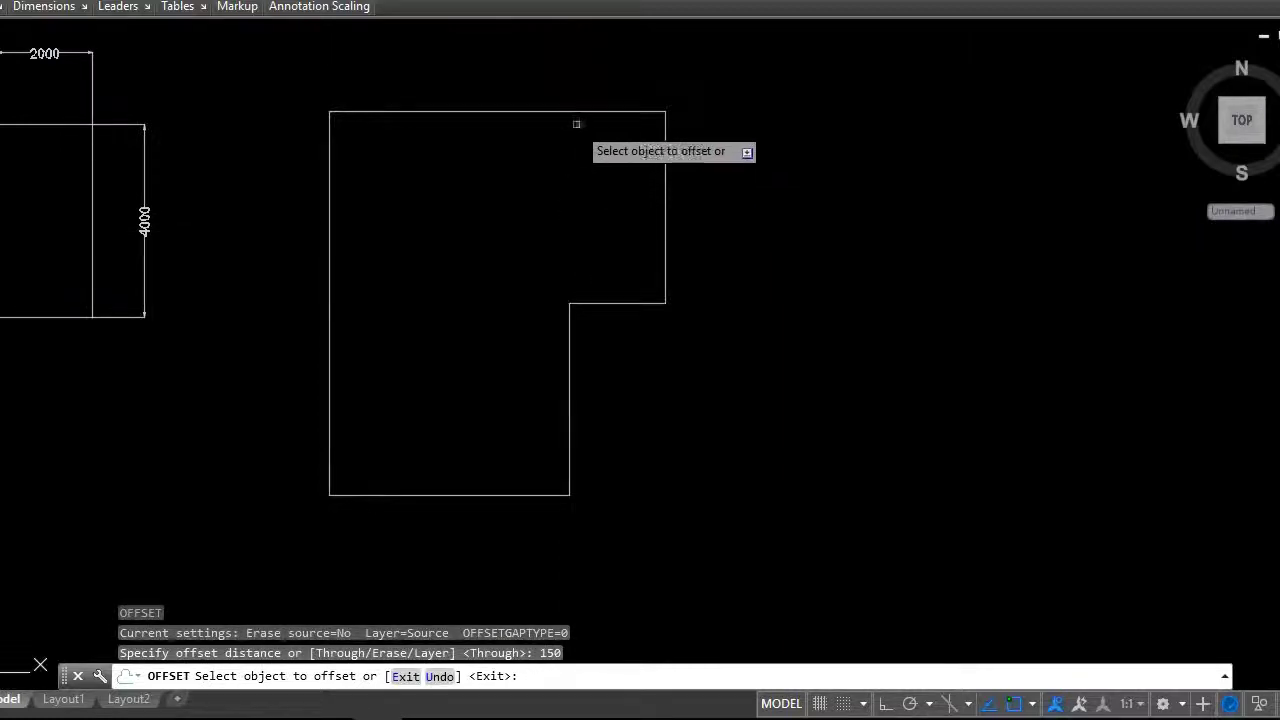
{"action": "left_click", "coordinate": [576, 112]}
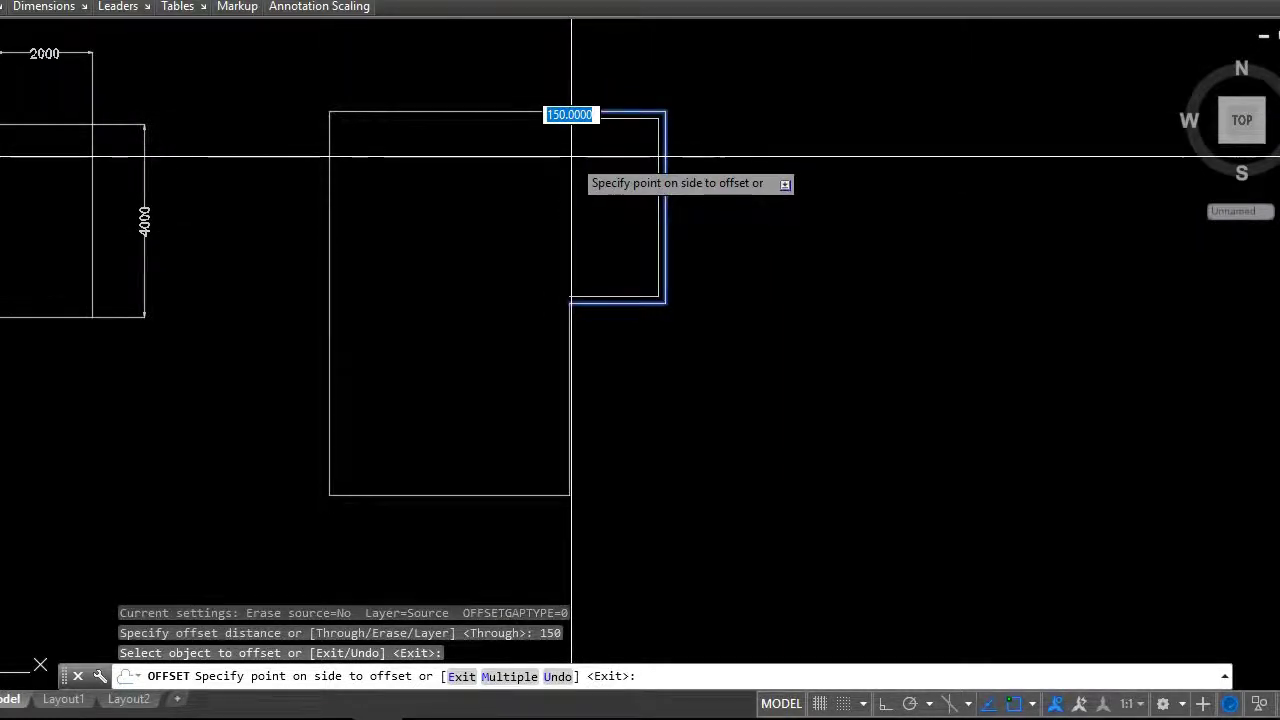
{"action": "left_click", "coordinate": [571, 156]}
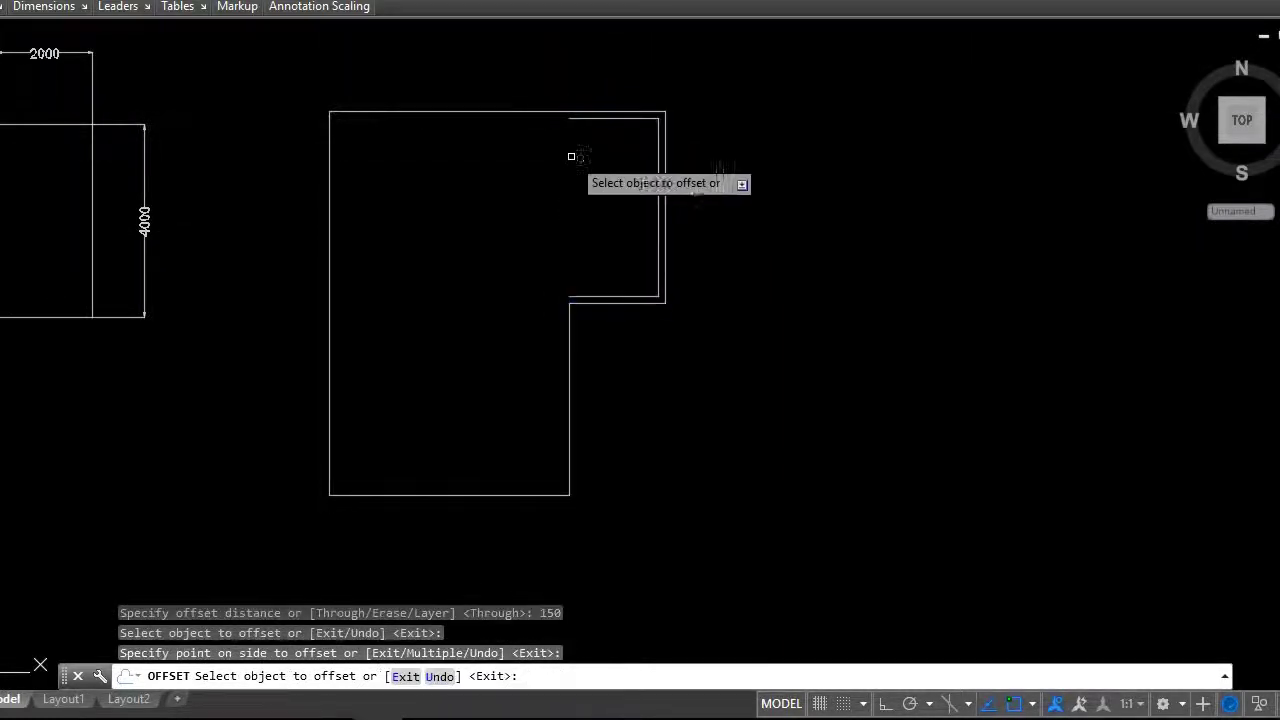
{"action": "left_click", "coordinate": [476, 114]}
{"action": "left_click", "coordinate": [474, 166]}
{"action": "scroll", "coordinate": [568, 314], "scroll_direction": "up", "scroll_amount": 3}
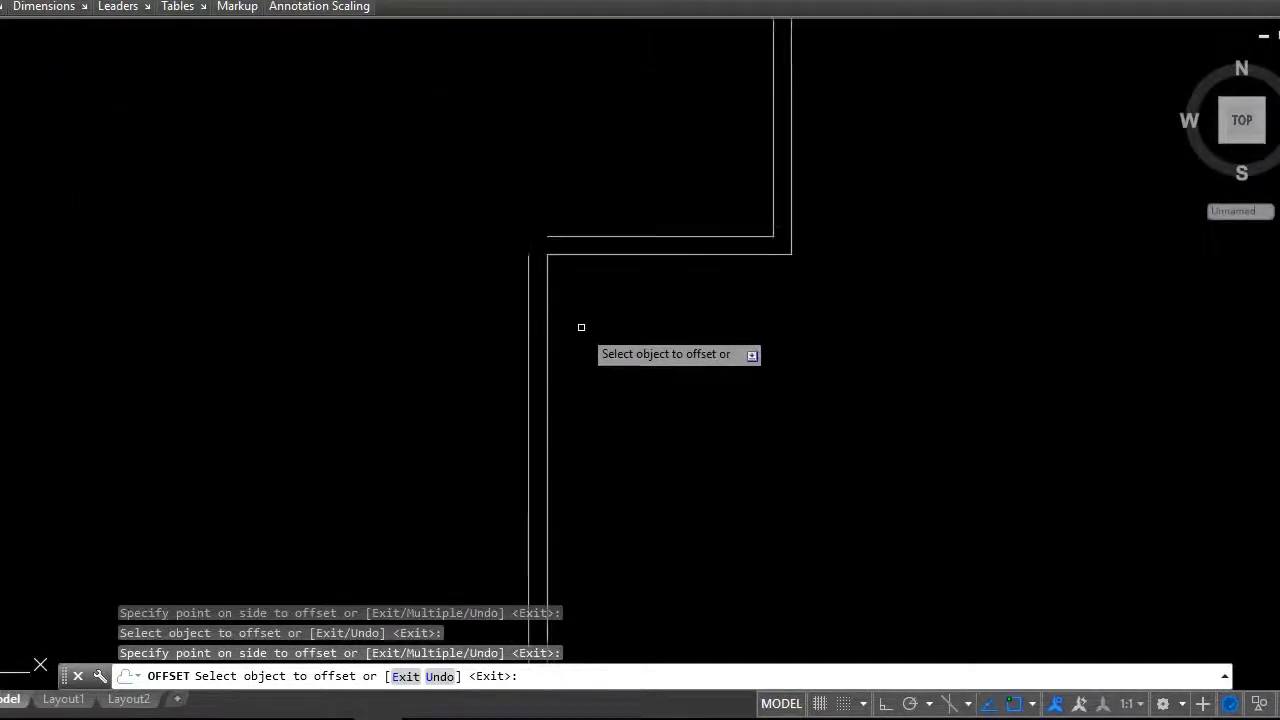
{"action": "scroll", "coordinate": [583, 326], "scroll_direction": "down", "scroll_amount": 3}
{"action": "key", "text": "Escape"}
{"action": "scroll", "coordinate": [560, 240], "scroll_direction": "up", "scroll_amount": 3}
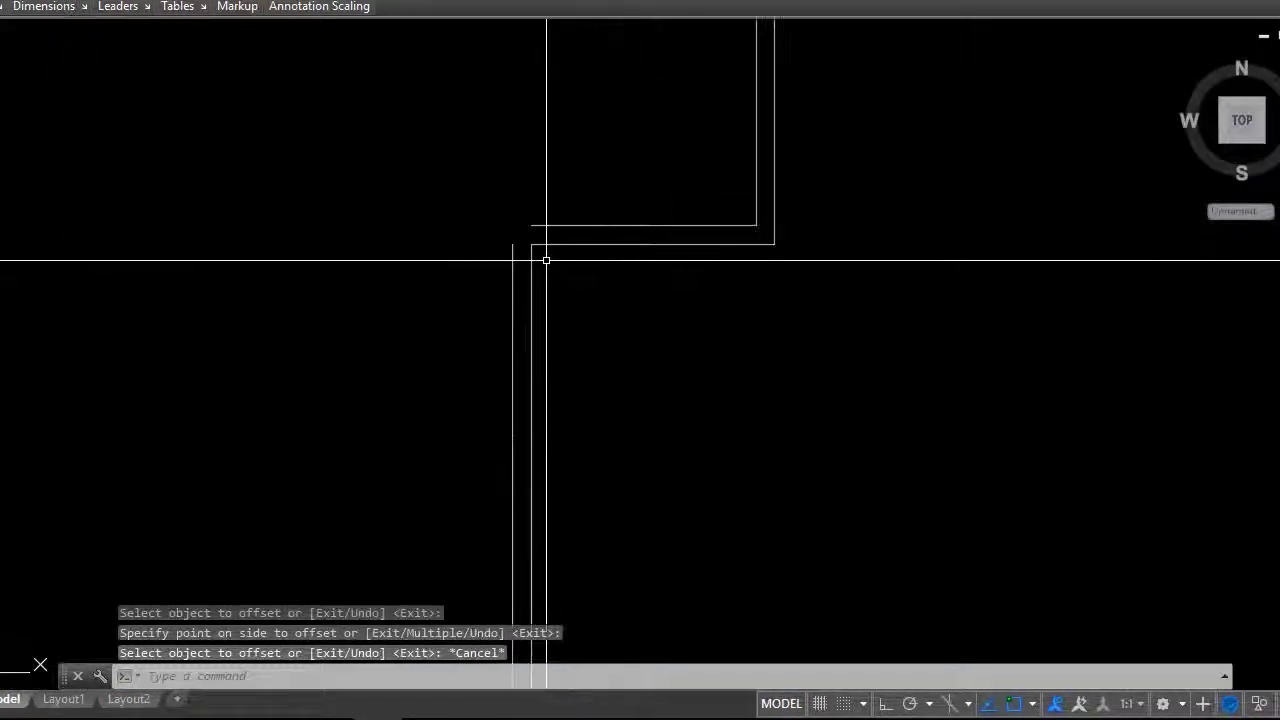
{"action": "scroll", "coordinate": [523, 246], "scroll_direction": "up", "scroll_amount": 2}
{"action": "scroll", "coordinate": [511, 234], "scroll_direction": "up", "scroll_amount": 2}
{"action": "scroll", "coordinate": [498, 205], "scroll_direction": "up", "scroll_amount": 2}
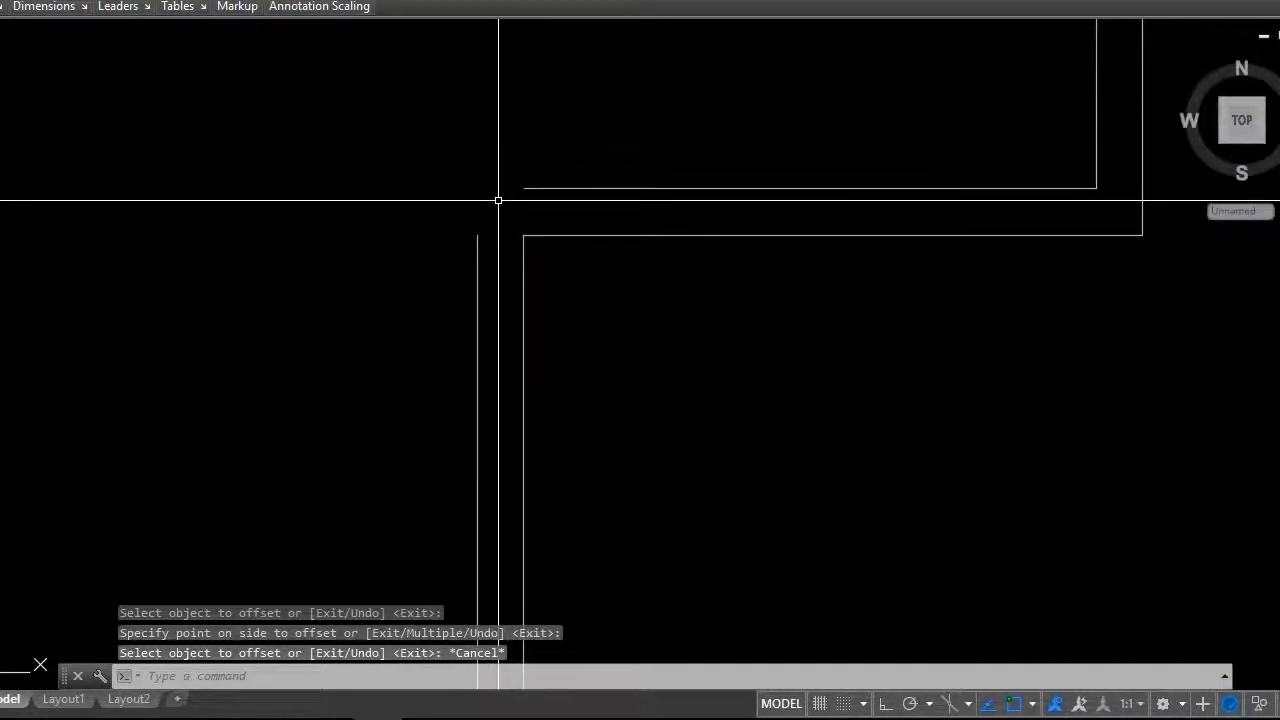
Try a line at the notch corner with ortho on, then an extend, cancelling both.
{"action": "key", "text": "Return"}
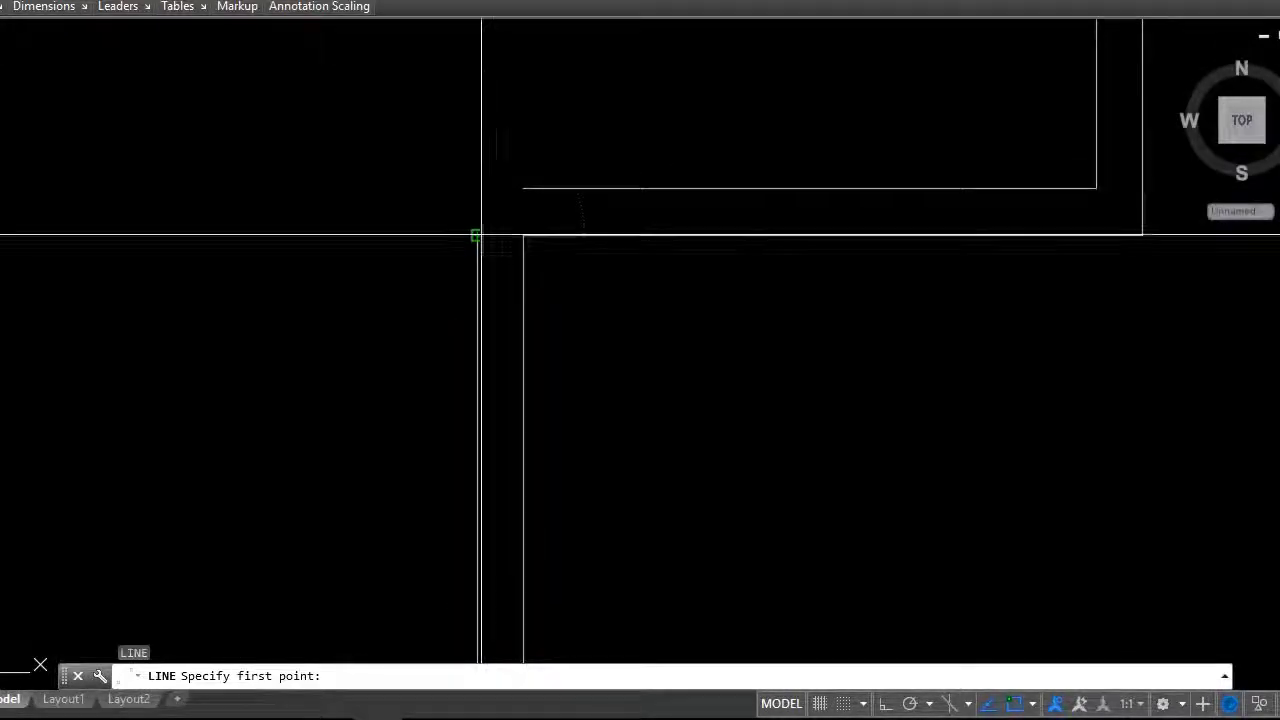
{"action": "left_click", "coordinate": [480, 234]}
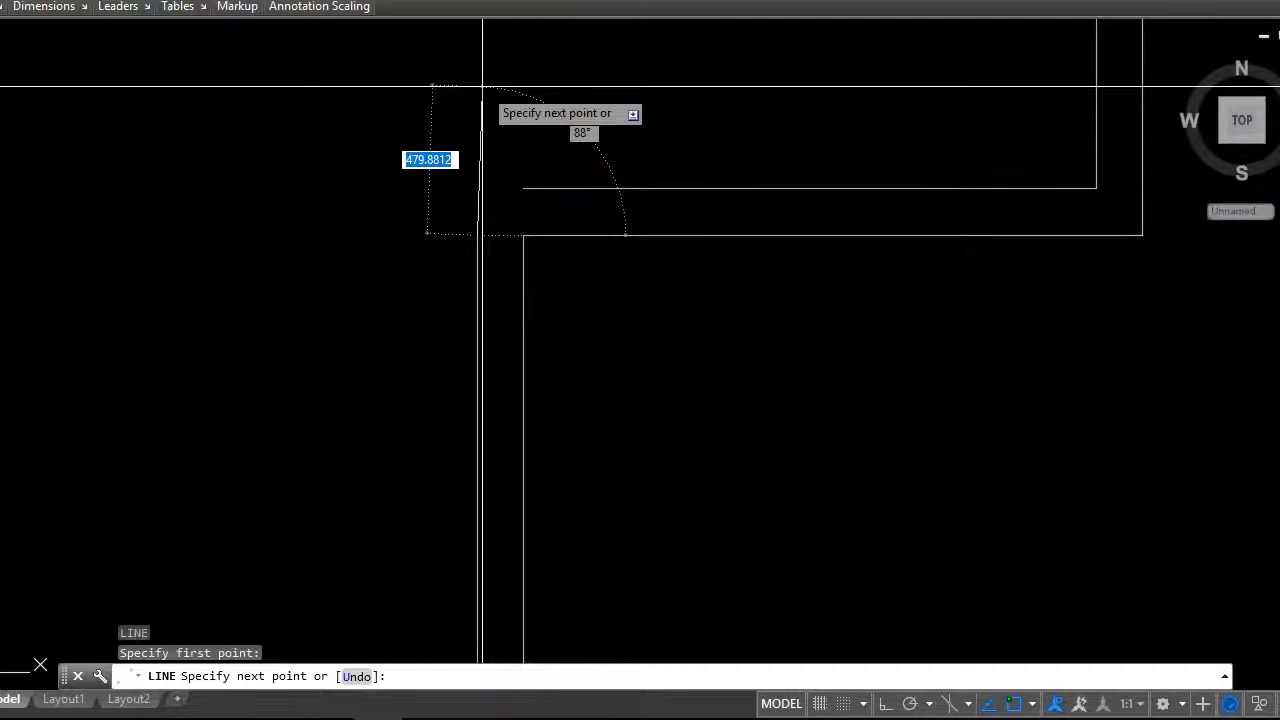
{"action": "key", "text": "F8"}
{"action": "key", "text": "Escape"}
{"action": "type", "text": "EX"}
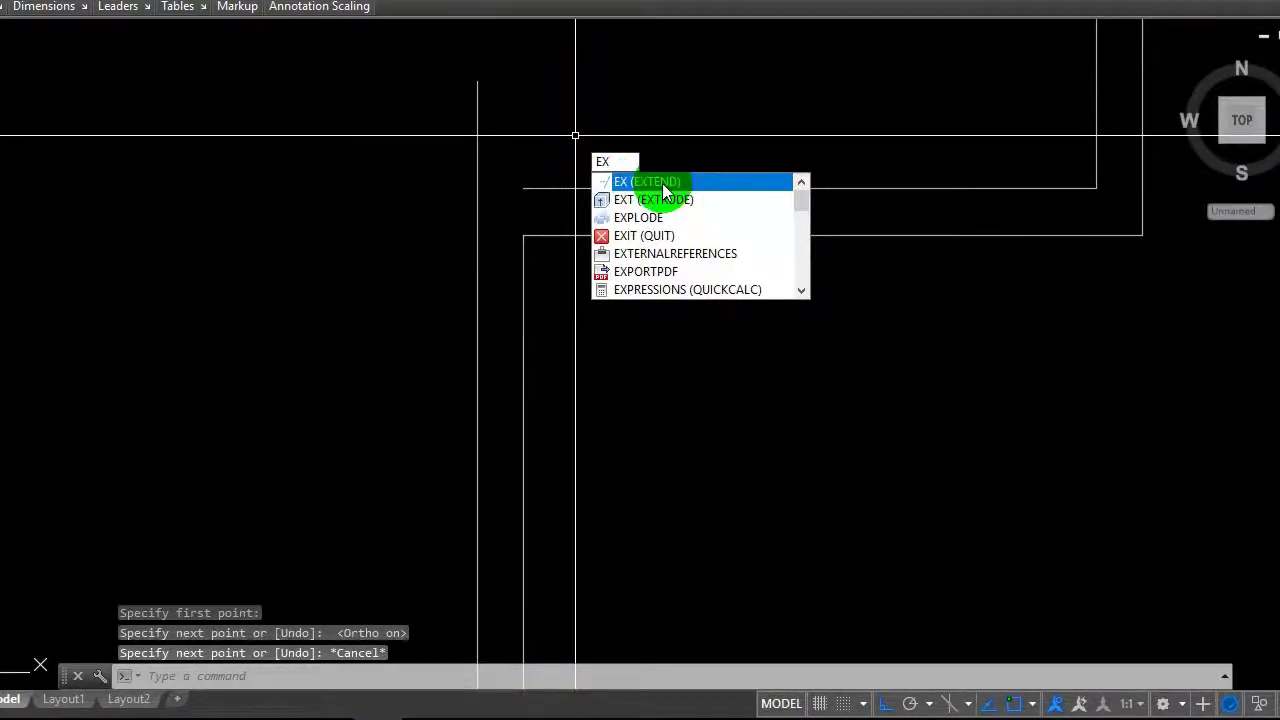
{"action": "left_click", "coordinate": [662, 190]}
{"action": "key", "text": "Return"}
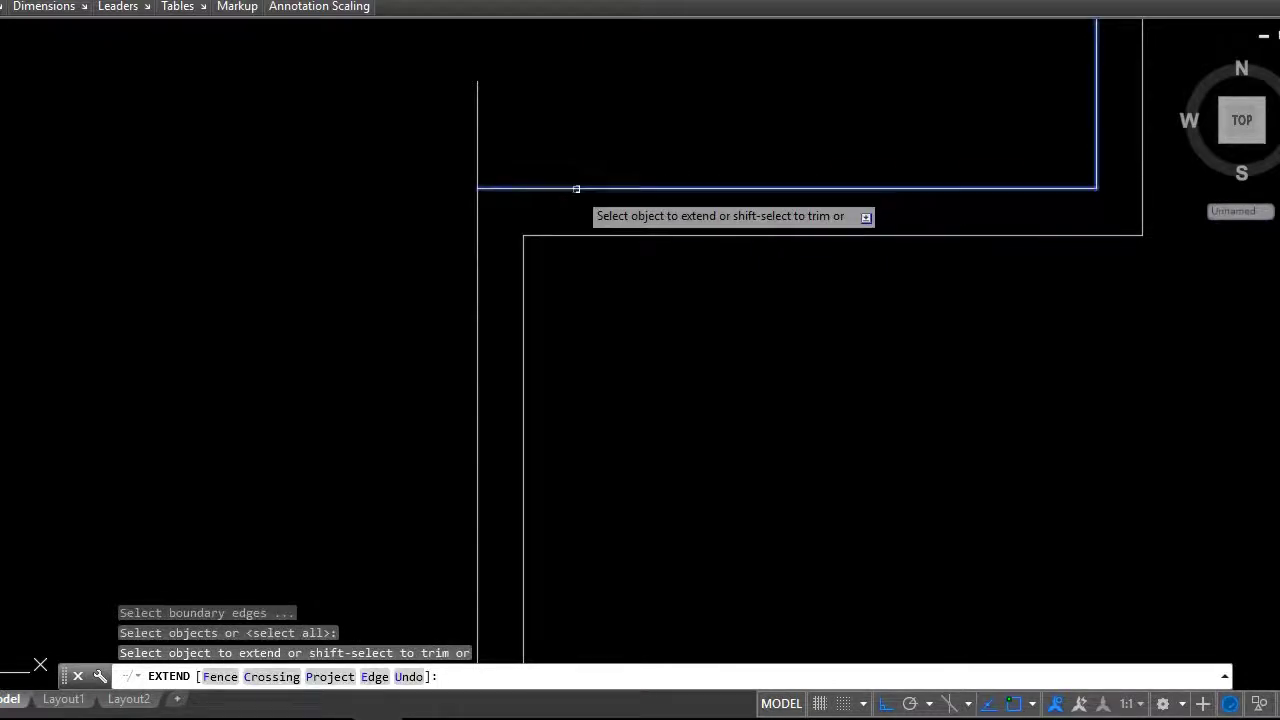
{"action": "key", "text": "Escape"}
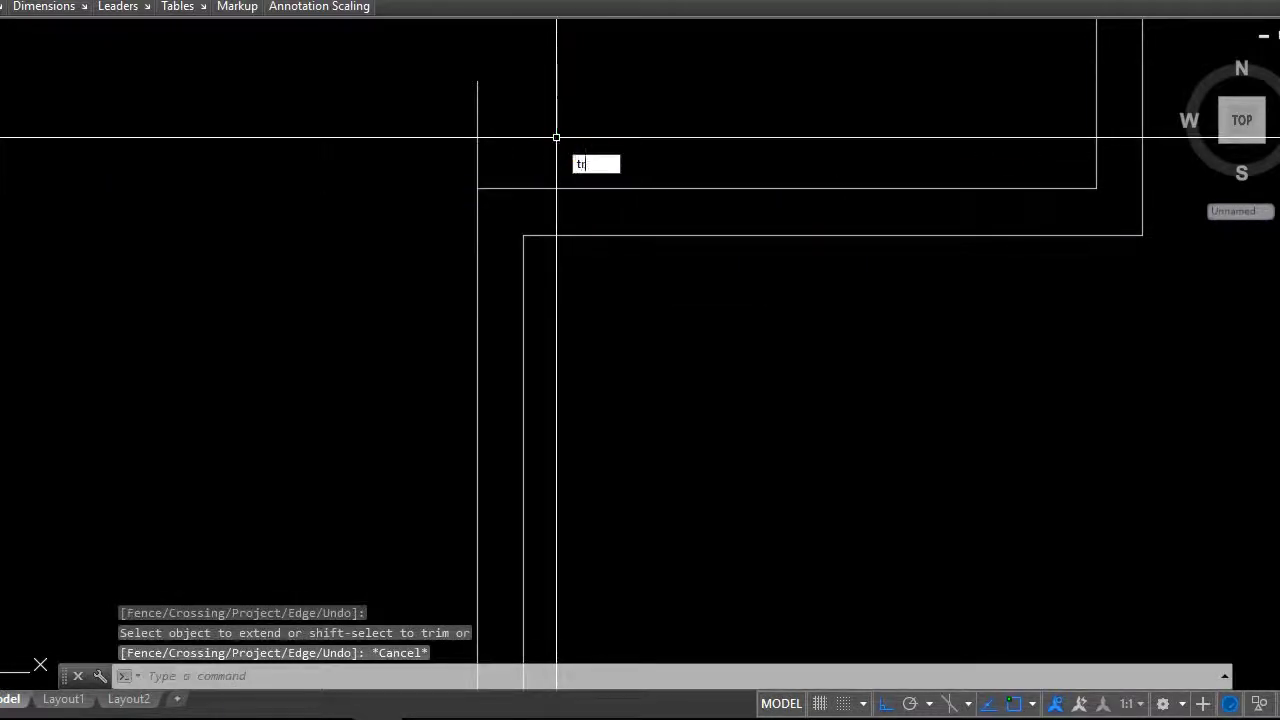
Trim the crossing wall lines at the notch corner, using all lines as cutting edges.
{"action": "left_click", "coordinate": [612, 184]}
{"action": "key", "text": "Return"}
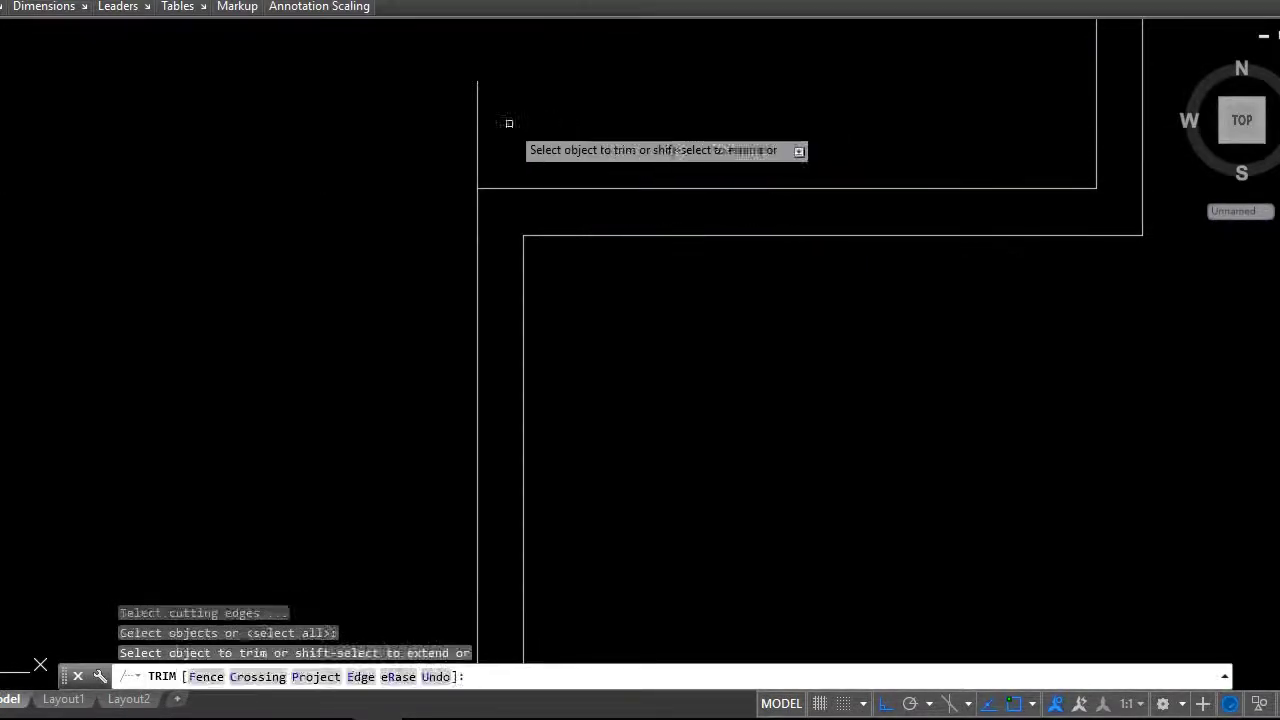
{"action": "scroll", "coordinate": [505, 185], "scroll_direction": "down", "scroll_amount": 3}
{"action": "scroll", "coordinate": [560, 195], "scroll_direction": "down", "scroll_amount": 3}
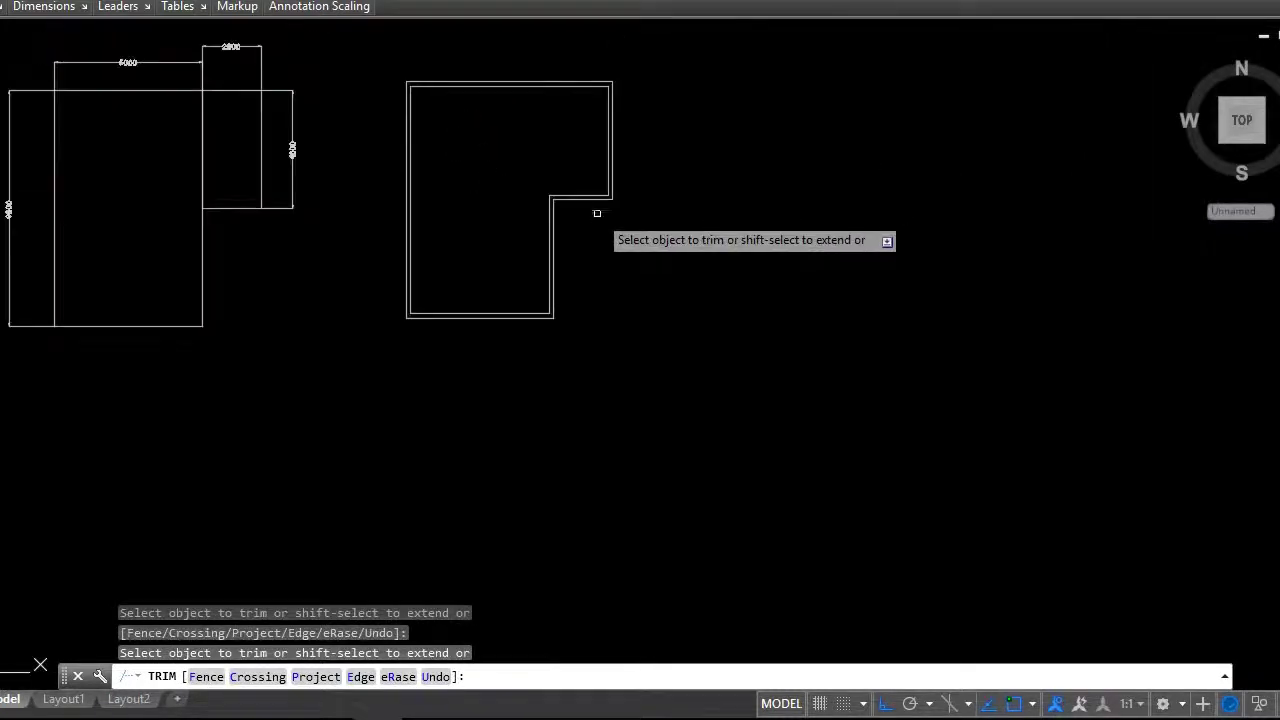
{"action": "scroll", "coordinate": [610, 52], "scroll_direction": "up", "scroll_amount": 2}
{"action": "scroll", "coordinate": [400, 170], "scroll_direction": "down", "scroll_amount": 2}
{"action": "scroll", "coordinate": [440, 190], "scroll_direction": "up", "scroll_amount": 2}
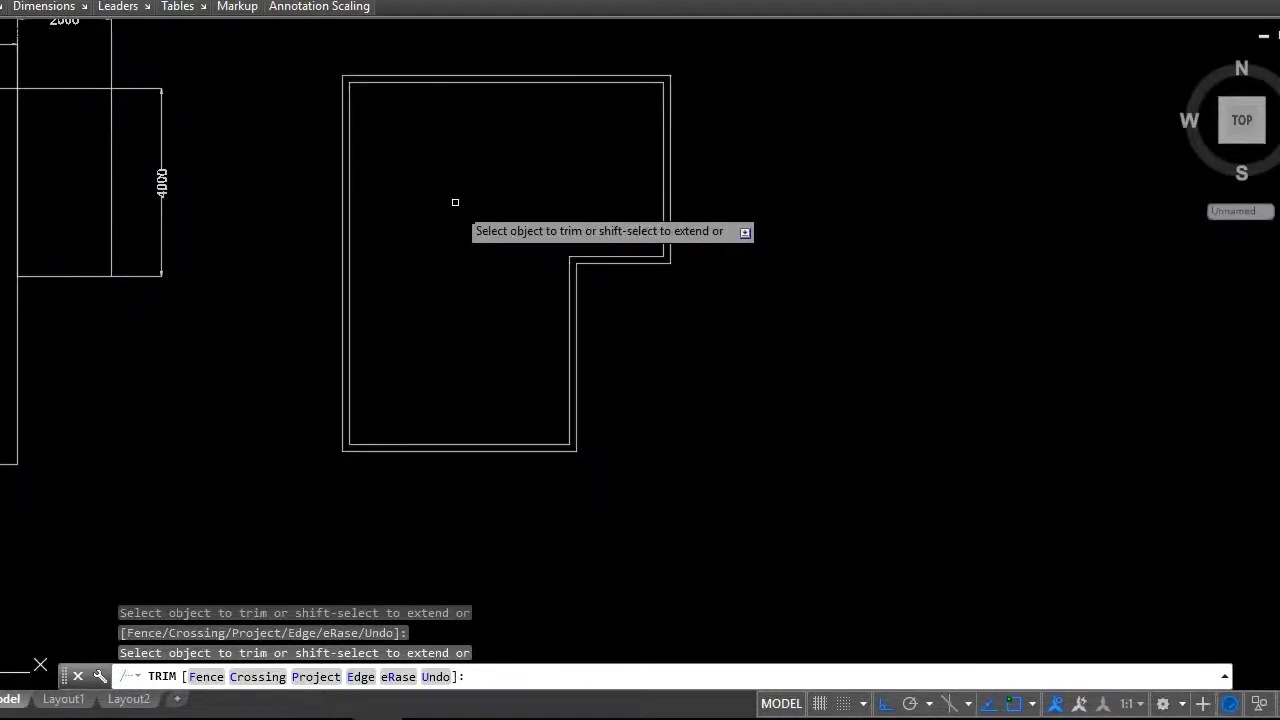
{"action": "key", "text": "Escape"}
{"action": "type", "text": "RE"}
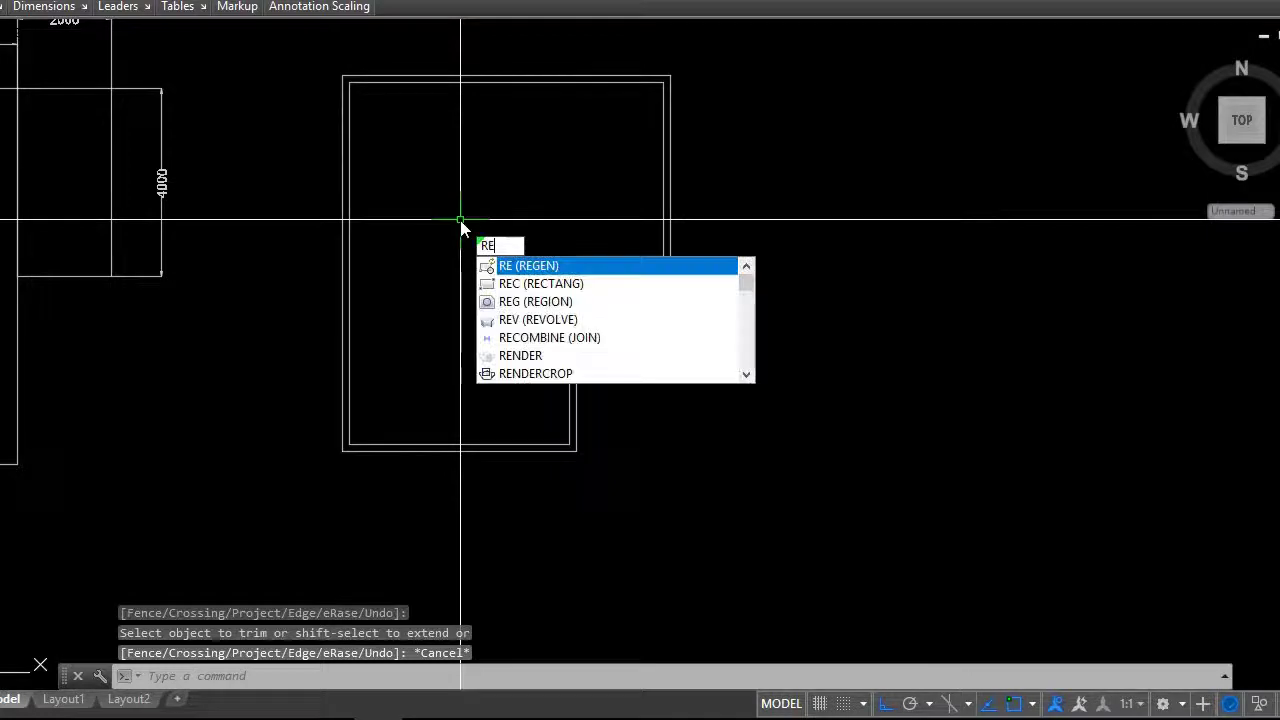
Turn the inner and outer L-shaped polylines into 2 regions with REGION.
{"action": "type", "text": "g"}
{"action": "left_click", "coordinate": [548, 285]}
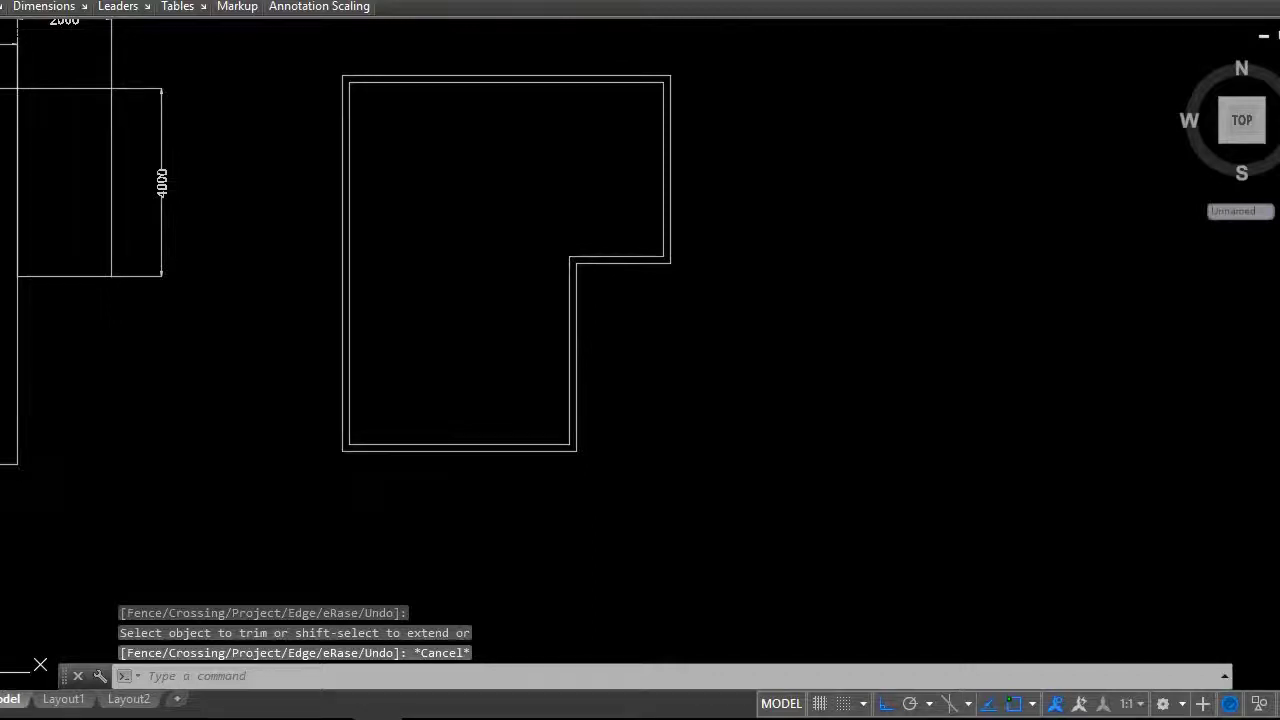
{"action": "key", "text": "Return"}
{"action": "scroll", "coordinate": [545, 374], "scroll_direction": "down", "scroll_amount": 2}
{"action": "left_click", "coordinate": [669, 514]}
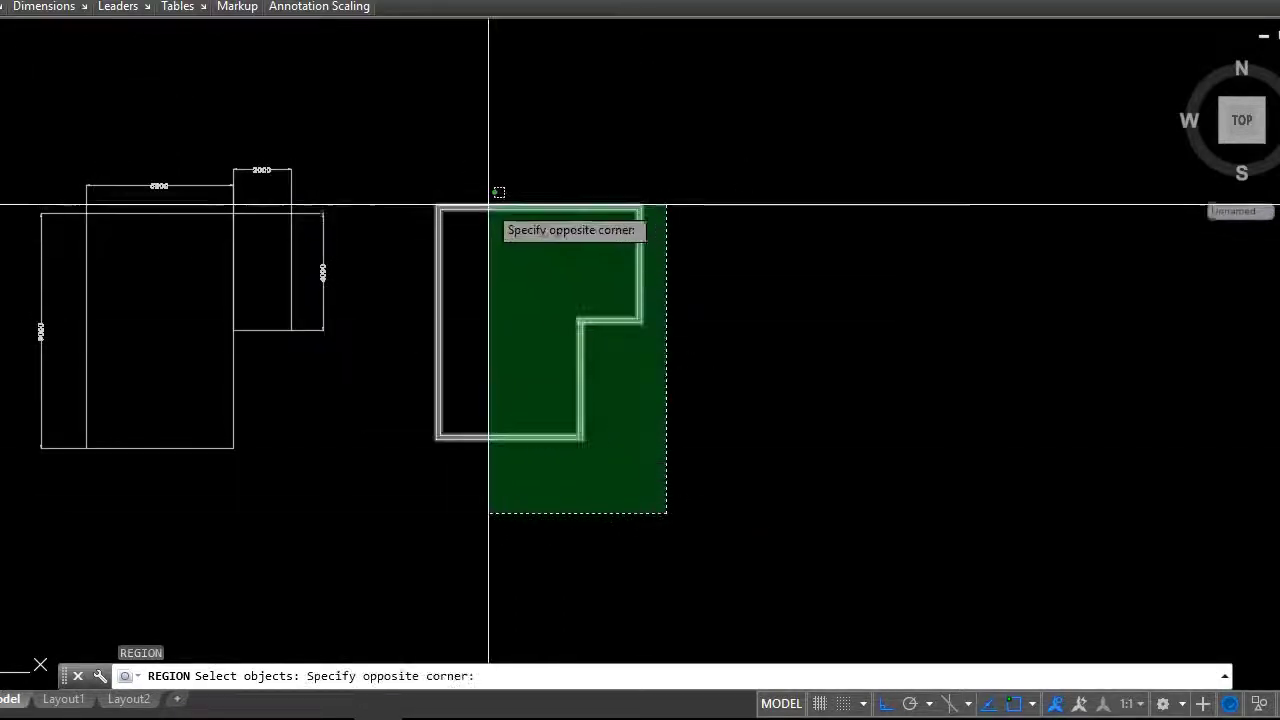
{"action": "key", "text": "Return"}
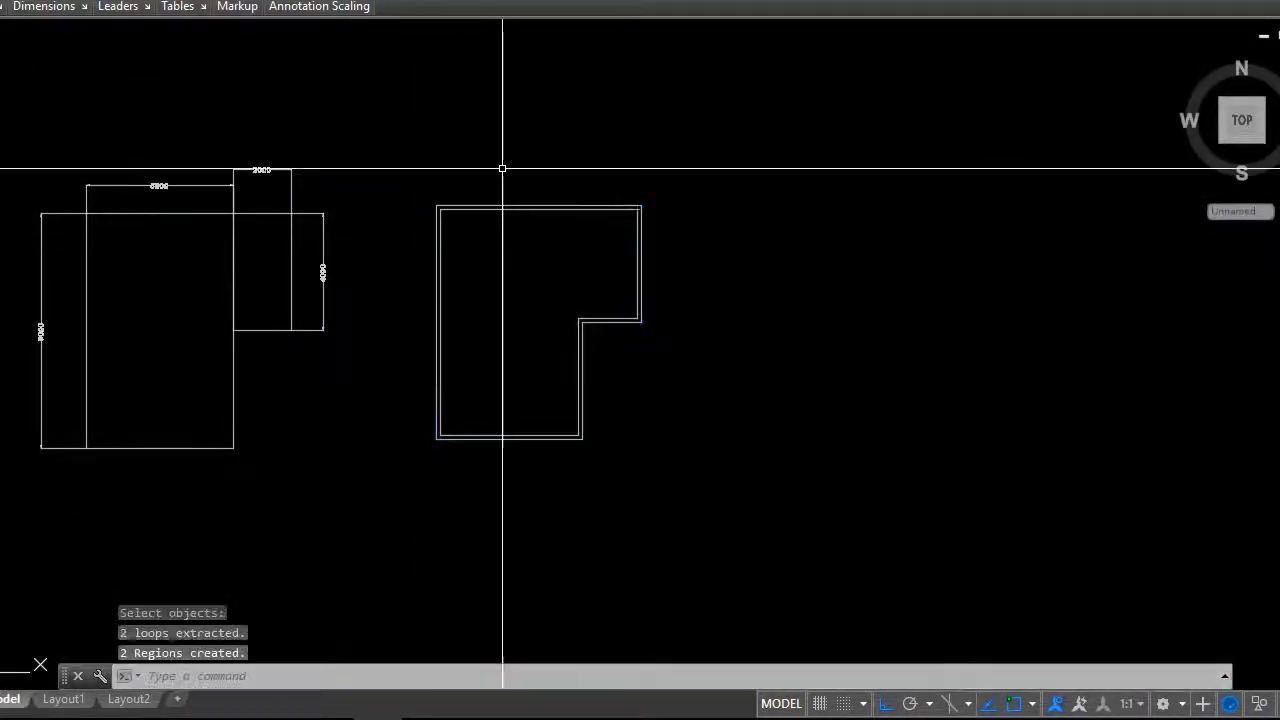
{"action": "scroll", "coordinate": [516, 229], "scroll_direction": "up", "scroll_amount": 4}
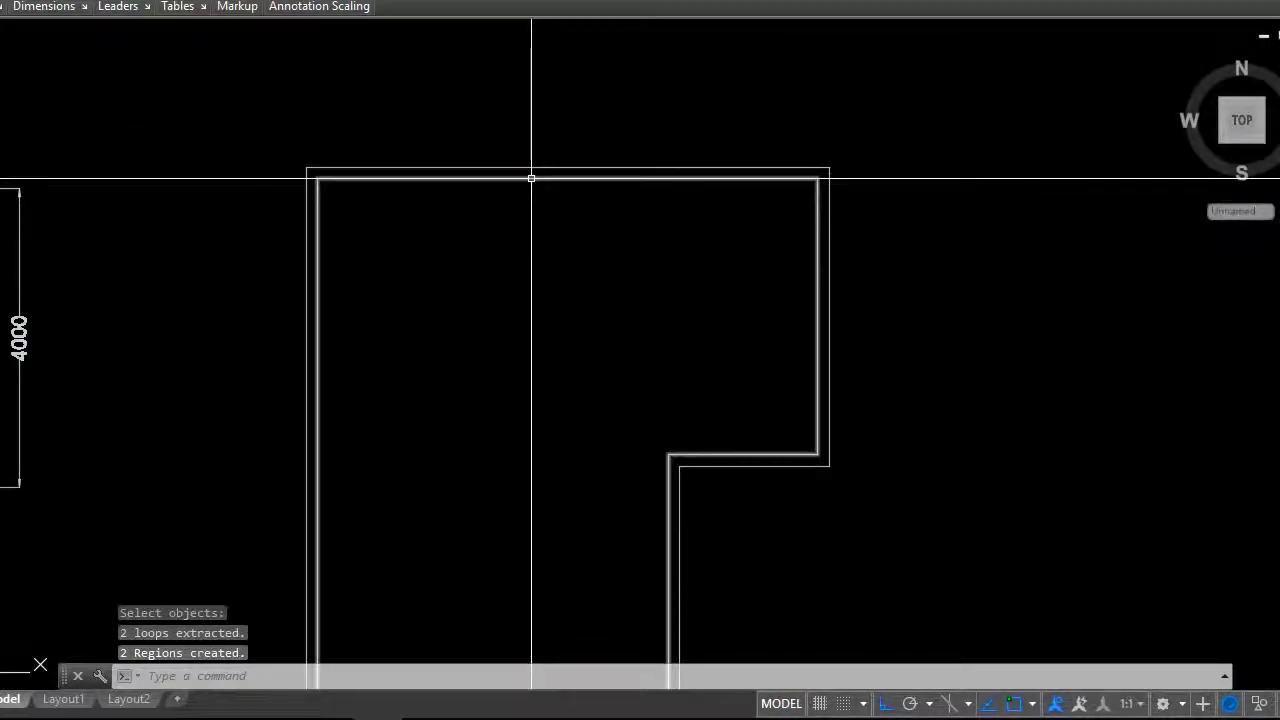
{"action": "scroll", "coordinate": [530, 178], "scroll_direction": "down", "scroll_amount": 2}
{"action": "scroll", "coordinate": [523, 171], "scroll_direction": "down", "scroll_amount": 3}
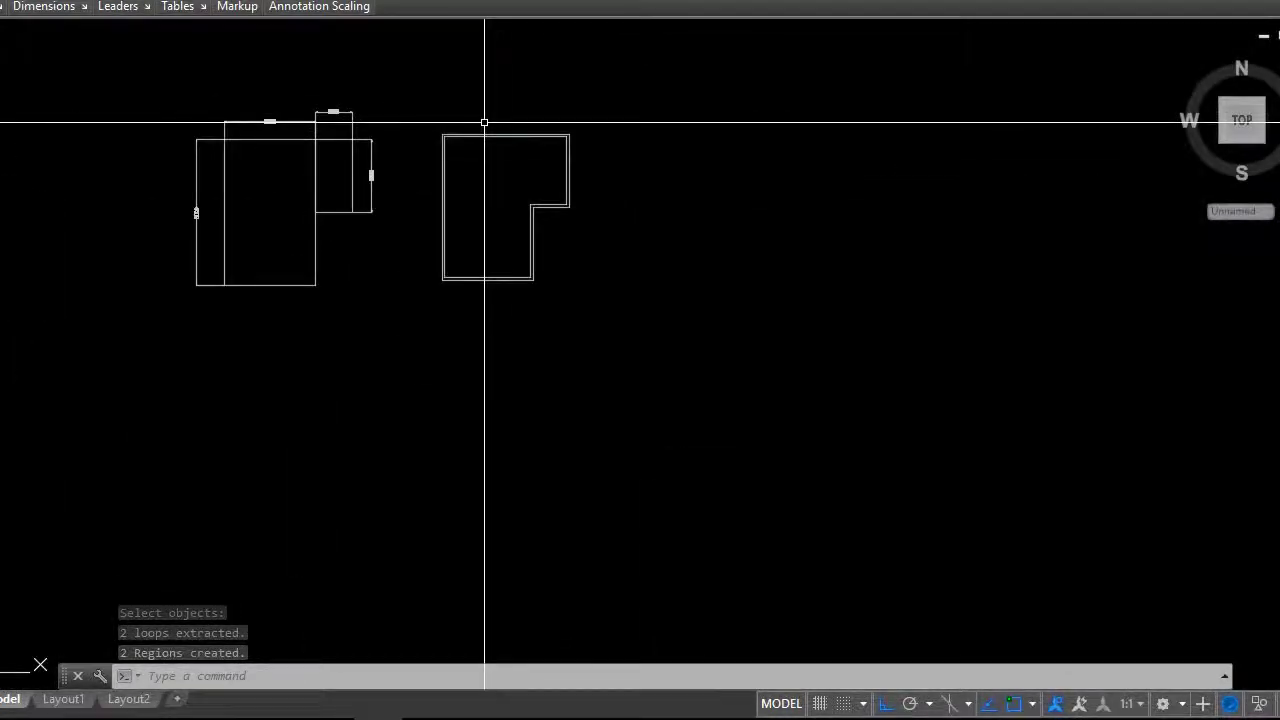
{"action": "scroll", "coordinate": [483, 123], "scroll_direction": "up", "scroll_amount": 2}
Switch the viewport to the SW Isometric view.
{"action": "left_click", "coordinate": [6, 33]}
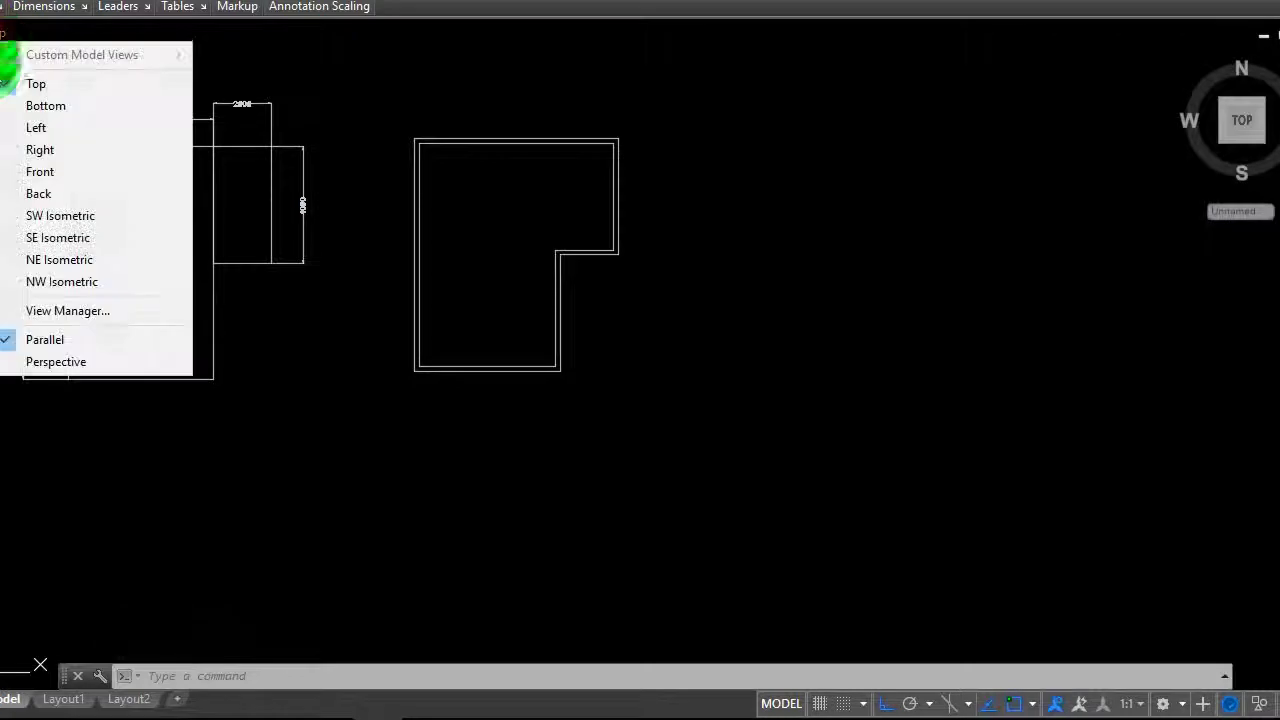
{"action": "left_click", "coordinate": [50, 216]}
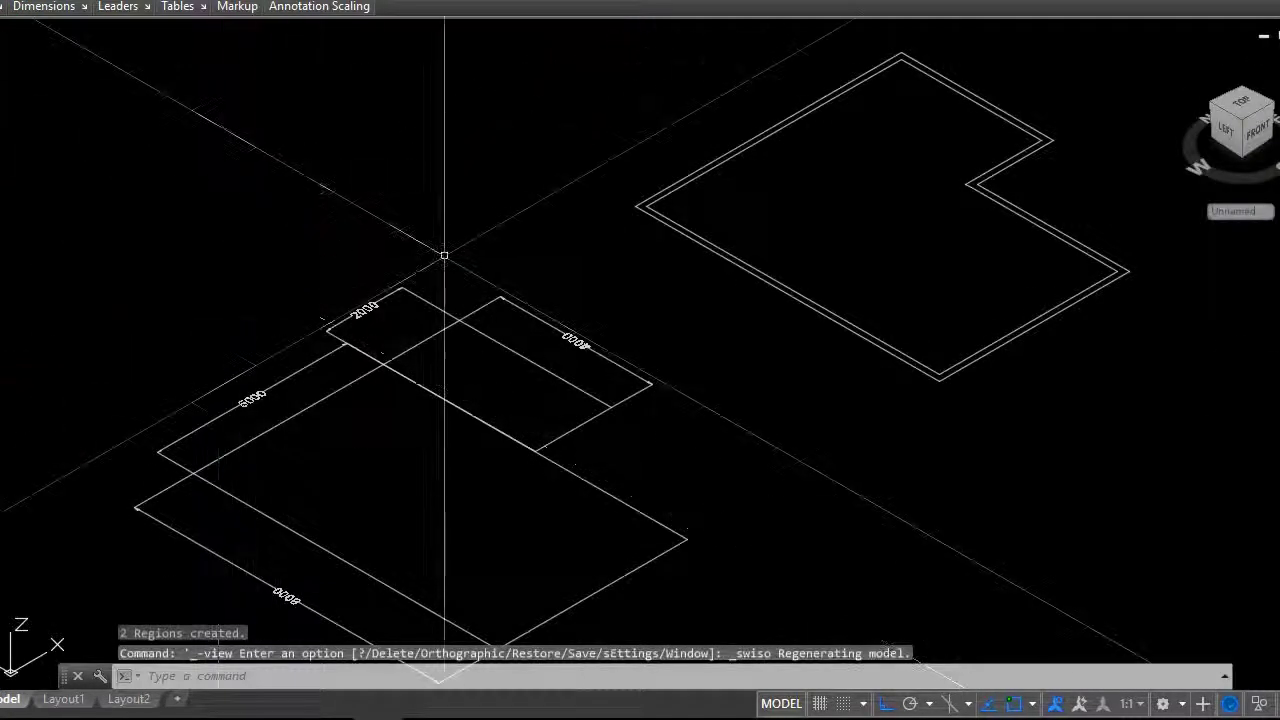
{"action": "scroll", "coordinate": [366, 134], "scroll_direction": "down", "scroll_amount": 2}
{"action": "scroll", "coordinate": [371, 126], "scroll_direction": "down", "scroll_amount": 4}
{"action": "scroll", "coordinate": [571, 137], "scroll_direction": "up", "scroll_amount": 5}
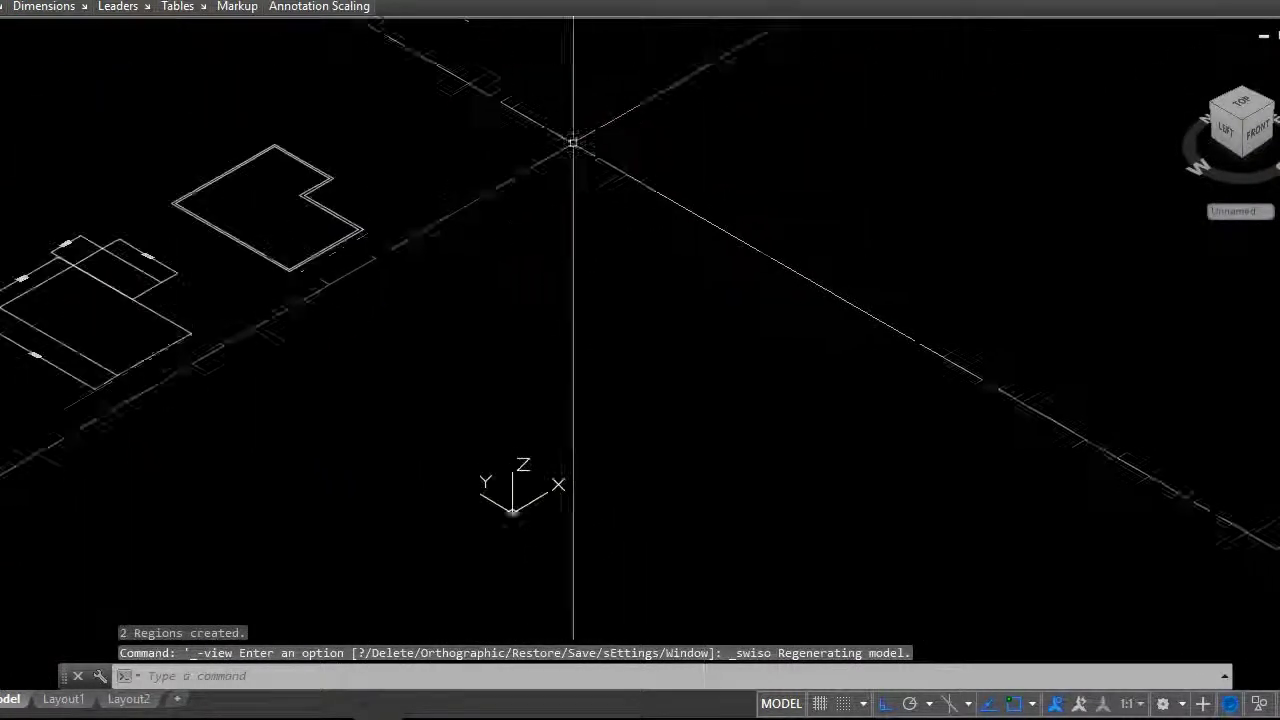
{"action": "scroll", "coordinate": [205, 138], "scroll_direction": "up", "scroll_amount": 2}
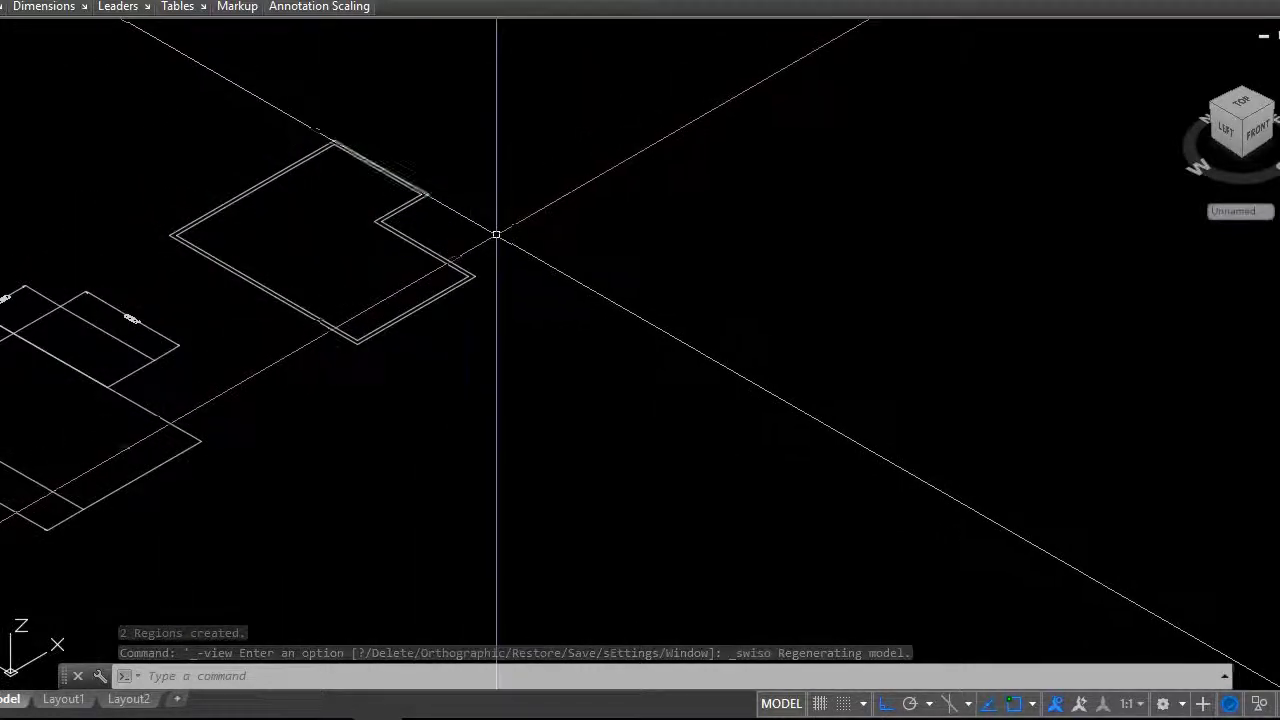
Extrude both L-shaped regions 3000 units upward into solids.
{"action": "type", "text": "ex"}
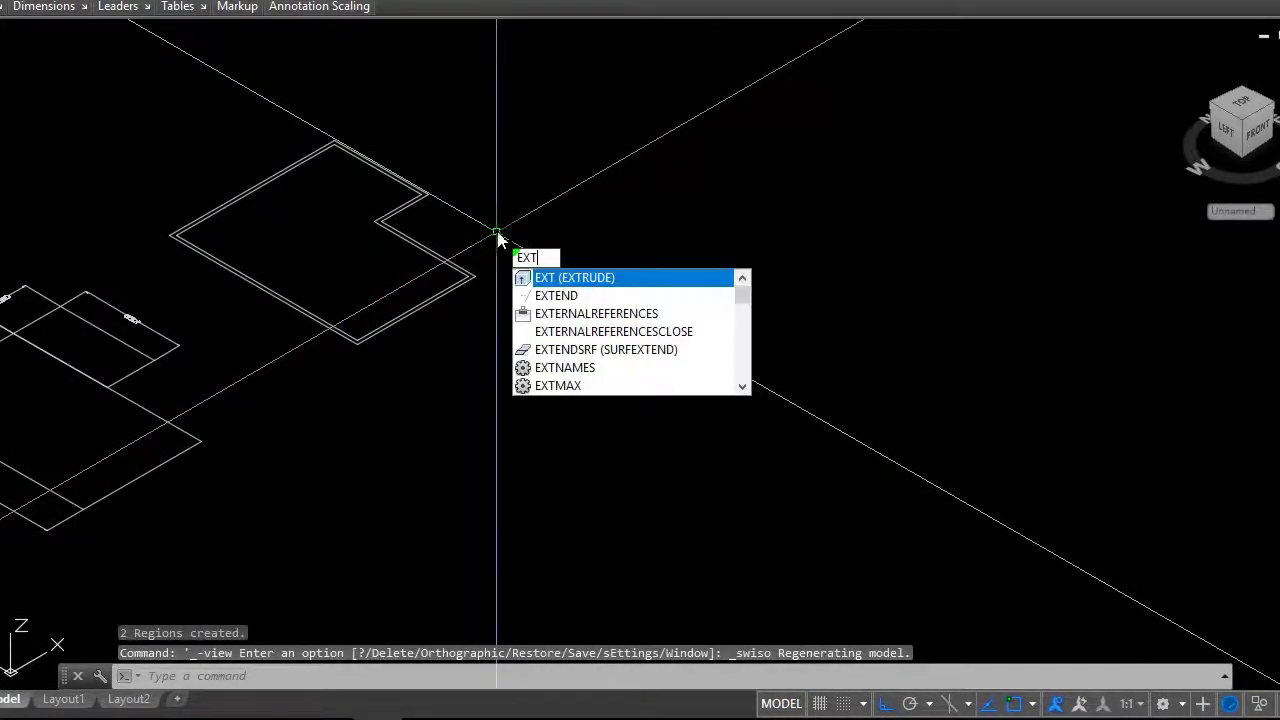
{"action": "key", "text": "Return"}
{"action": "scroll", "coordinate": [418, 281], "scroll_direction": "up", "scroll_amount": 3}
{"action": "scroll", "coordinate": [430, 284], "scroll_direction": "down", "scroll_amount": 2}
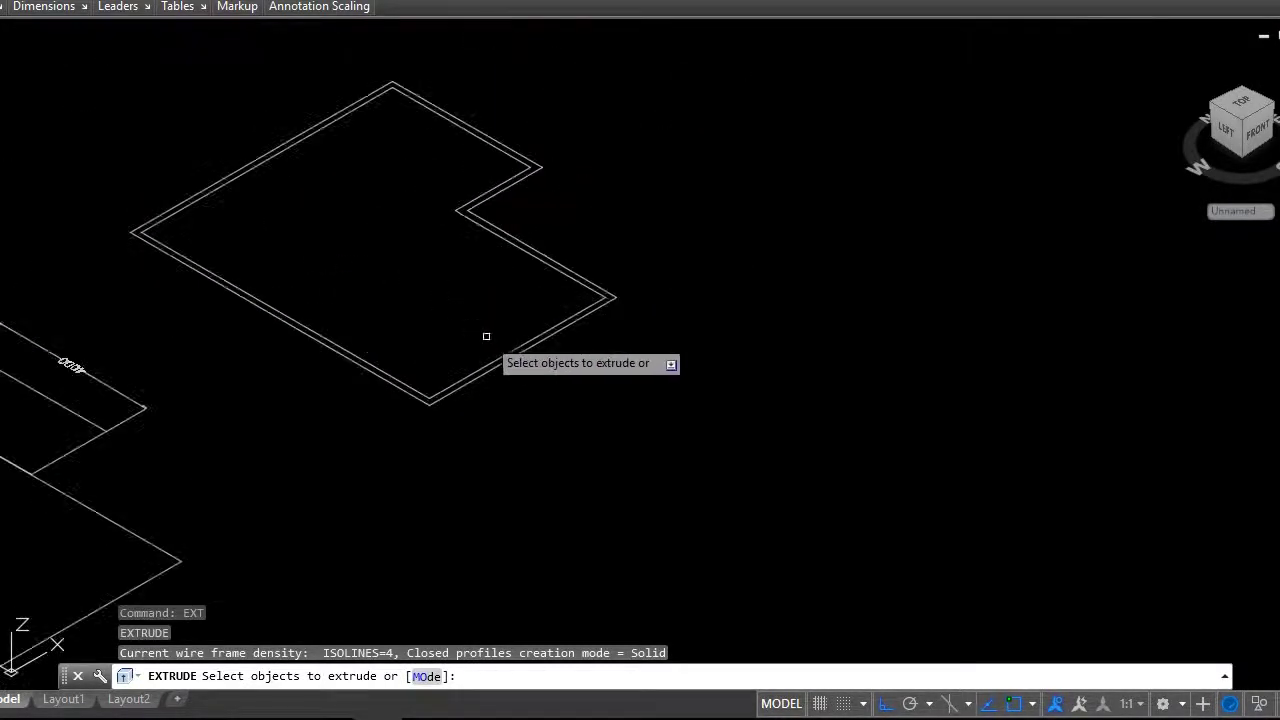
{"action": "scroll", "coordinate": [509, 355], "scroll_direction": "up", "scroll_amount": 4}
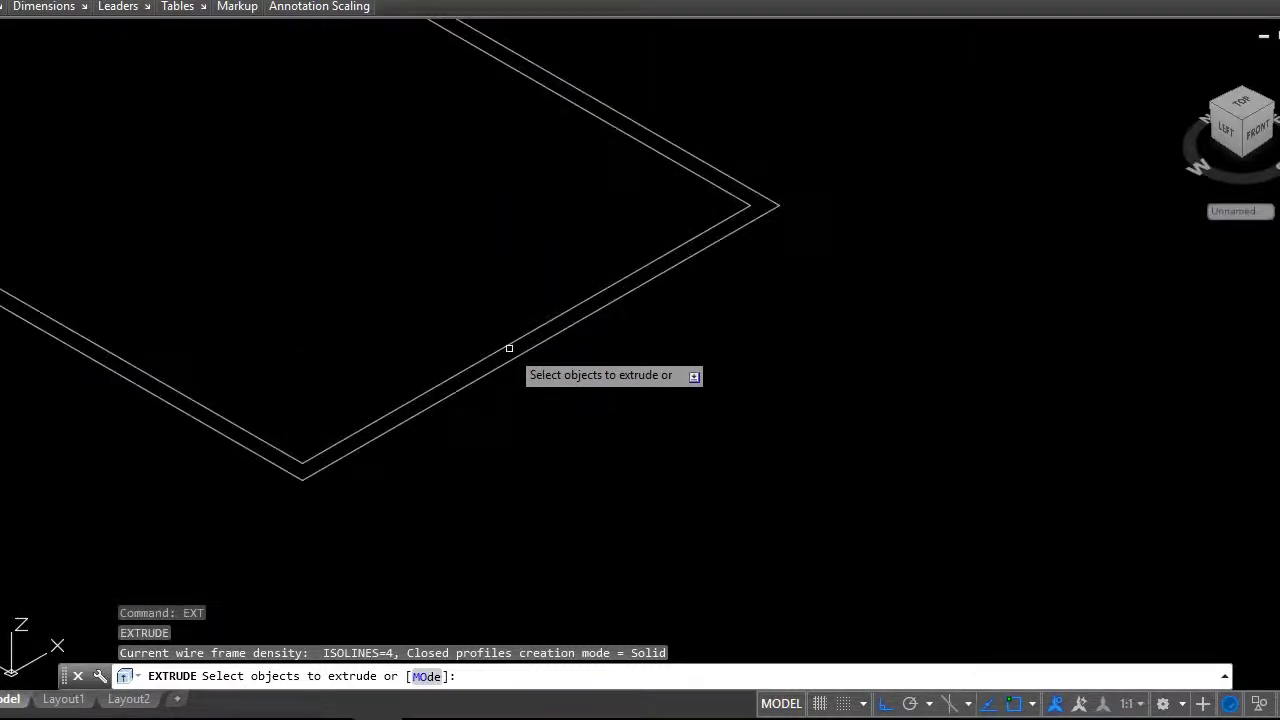
{"action": "scroll", "coordinate": [509, 349], "scroll_direction": "down", "scroll_amount": 2}
{"action": "left_click", "coordinate": [509, 350]}
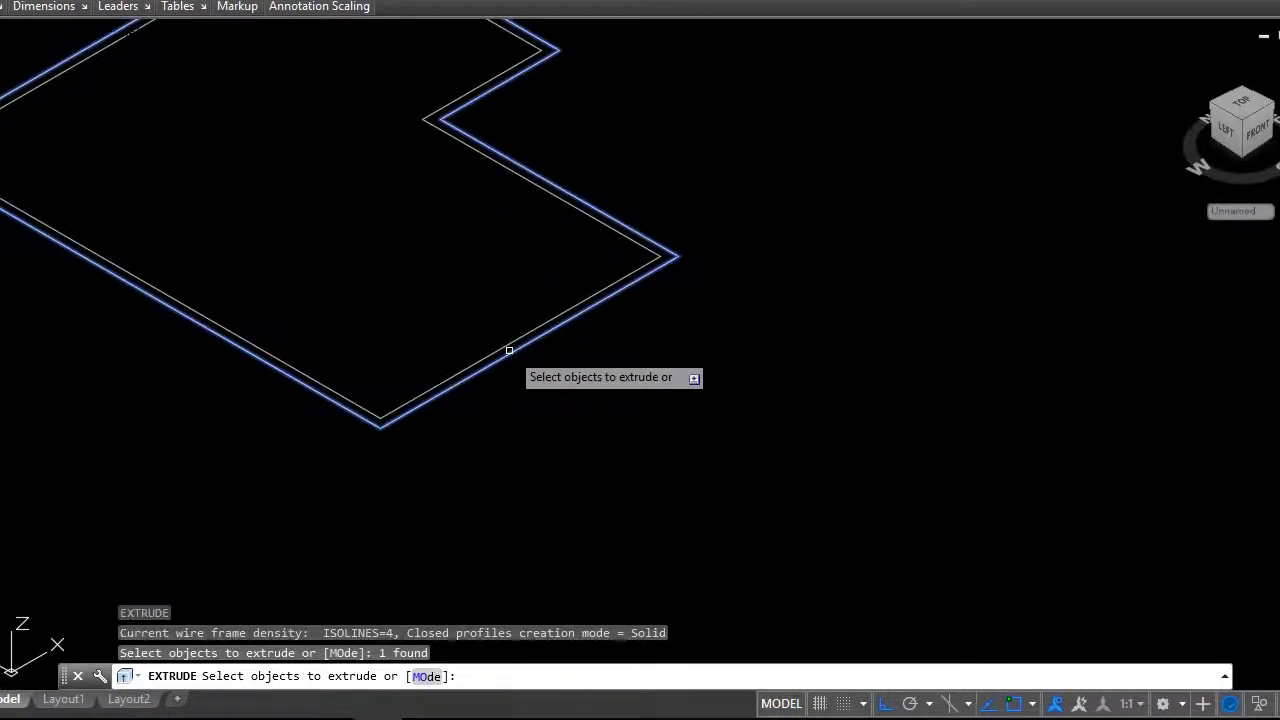
{"action": "left_click", "coordinate": [509, 350]}
{"action": "scroll", "coordinate": [544, 370], "scroll_direction": "down", "scroll_amount": 4}
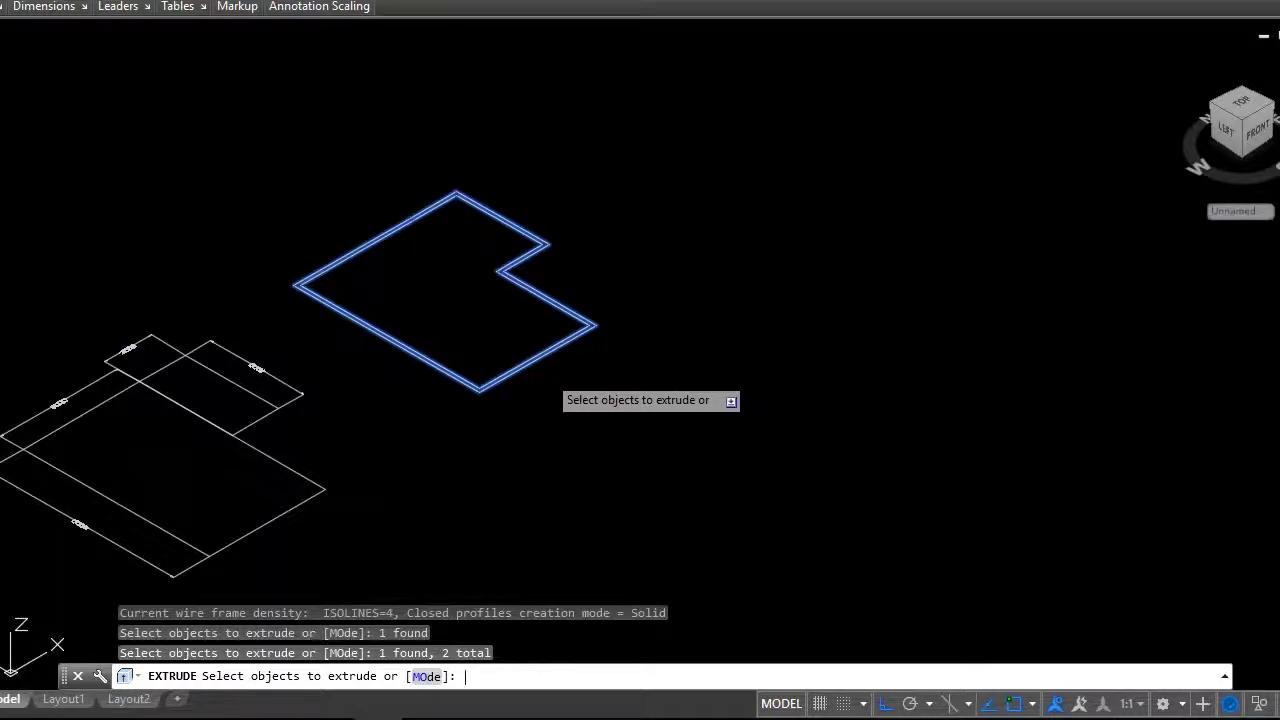
{"action": "key", "text": "Return"}
{"action": "type", "text": "3000"}
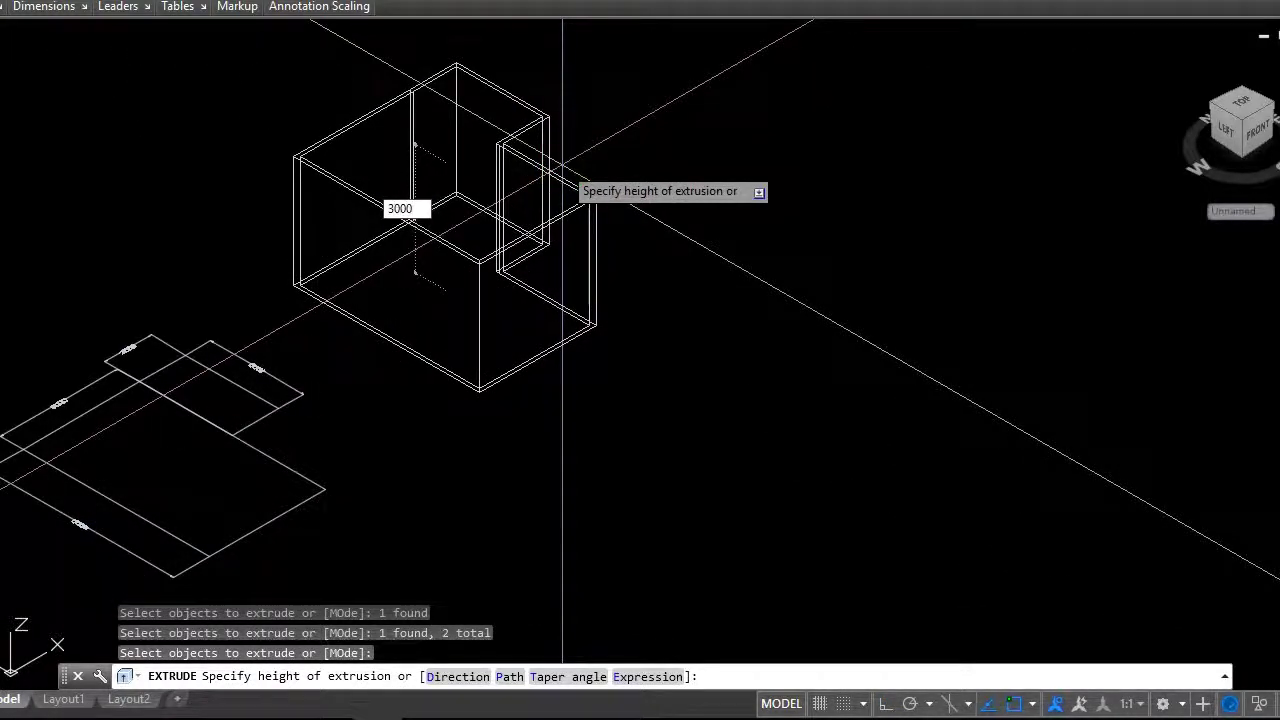
{"action": "key", "text": "Return"}
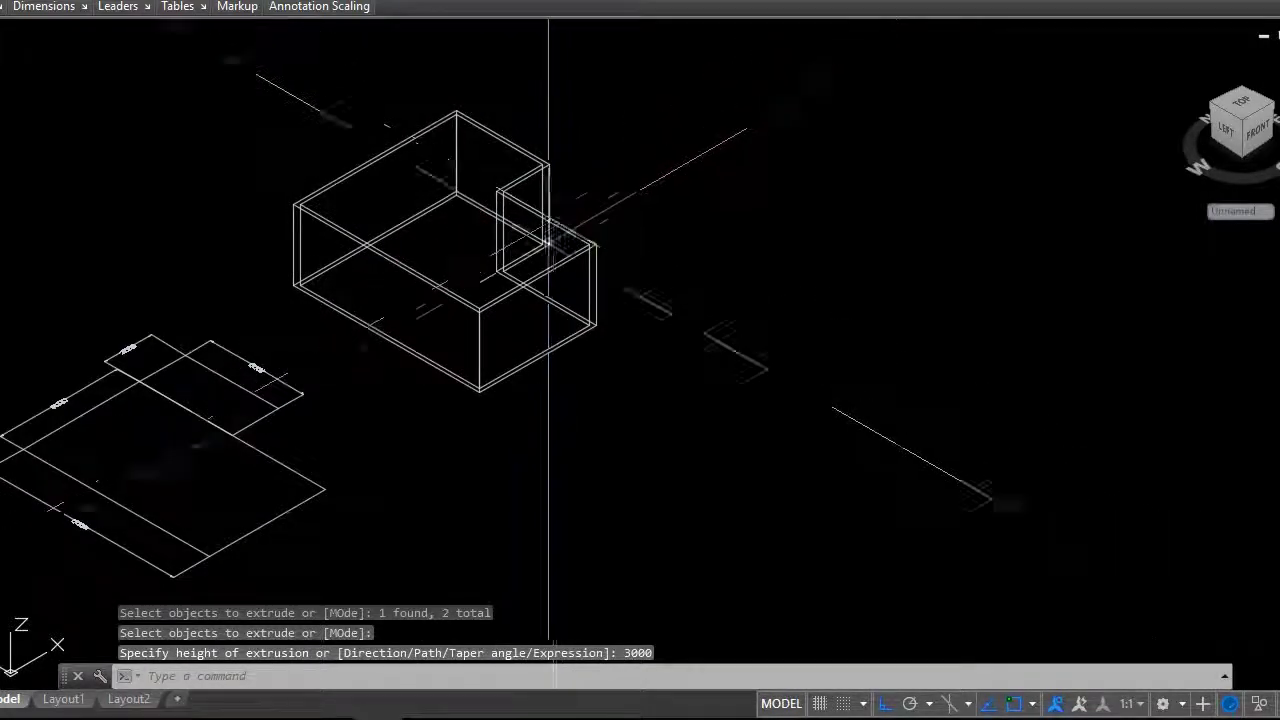
Set the visual style to Realistic.
{"action": "scroll", "coordinate": [556, 284], "scroll_direction": "up", "scroll_amount": 2}
{"action": "left_click", "coordinate": [99, 32]}
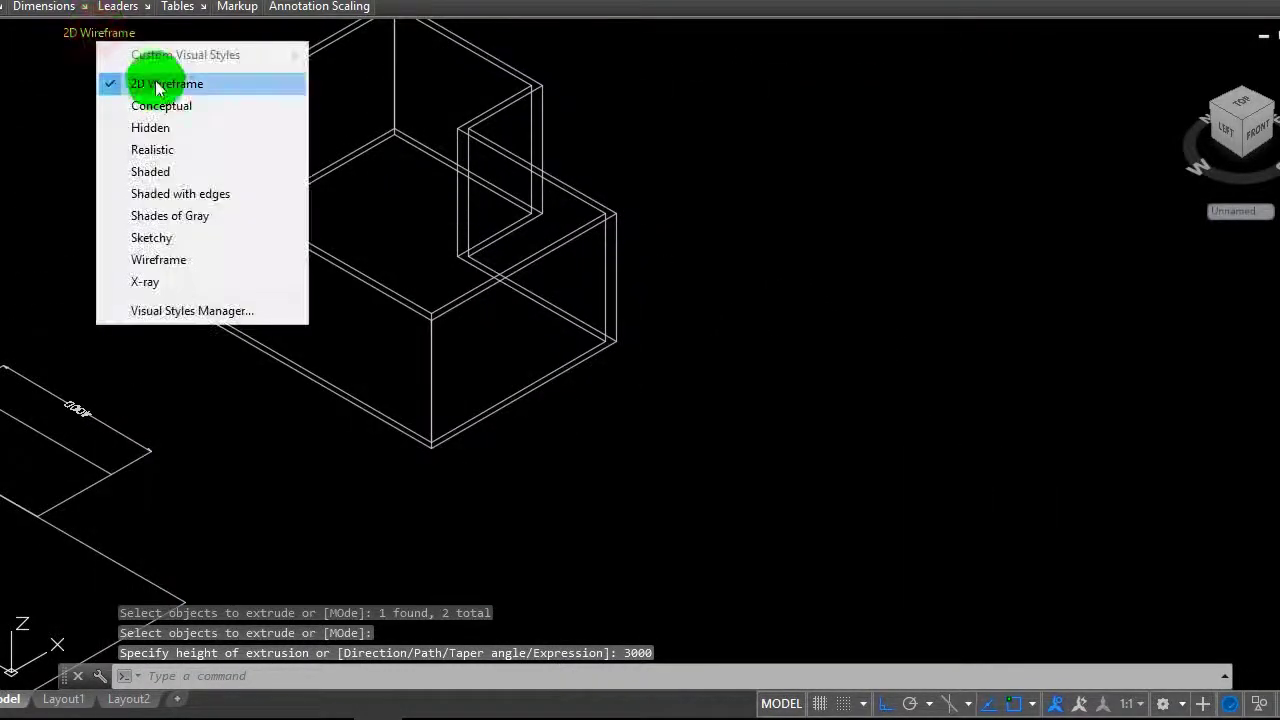
{"action": "left_click", "coordinate": [171, 149]}
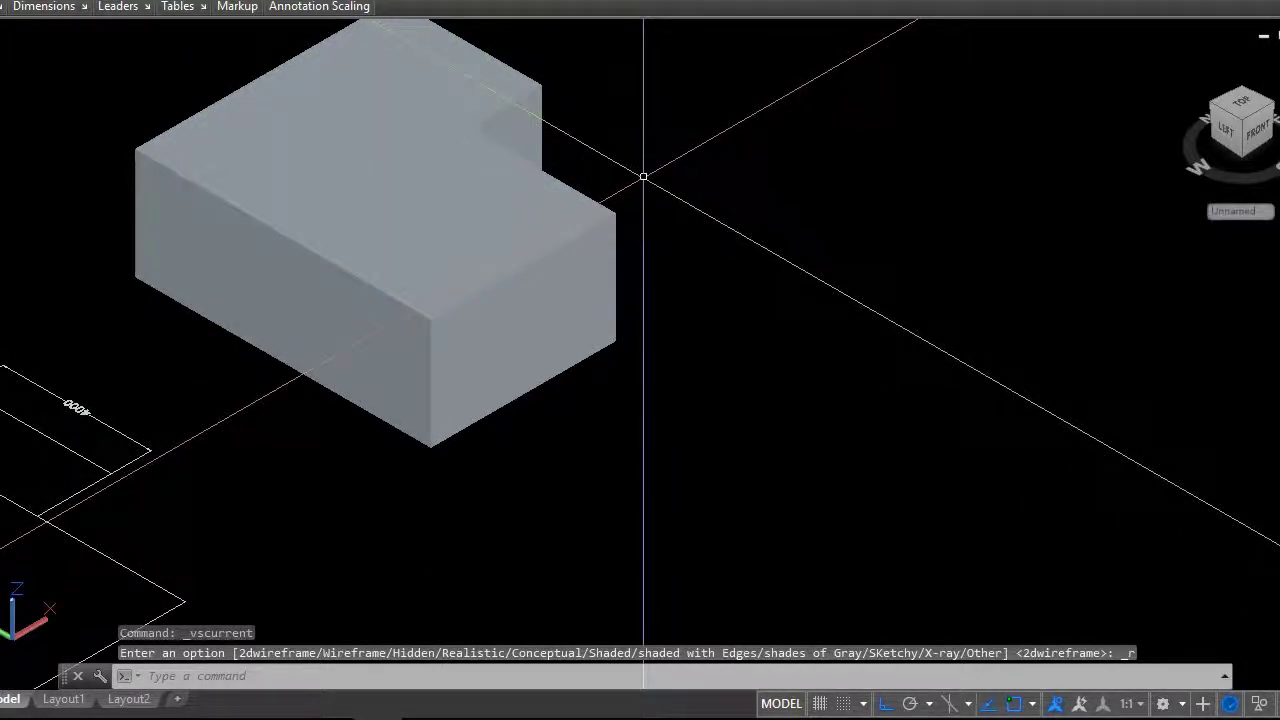
Subtract the inner L-shaped solid from the outer one, leaving 150-thick, 3000-high hollow walls.
{"action": "type", "text": "S"}
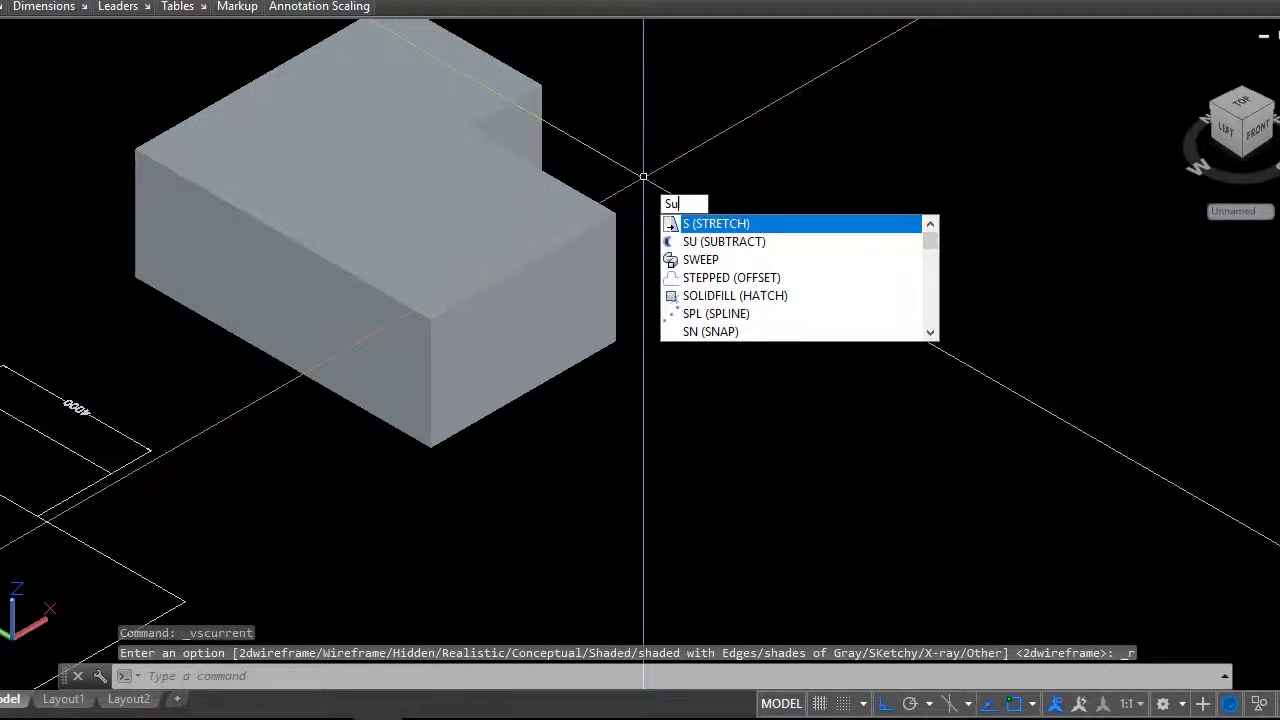
{"action": "type", "text": "Ub"}
{"action": "left_click", "coordinate": [722, 222]}
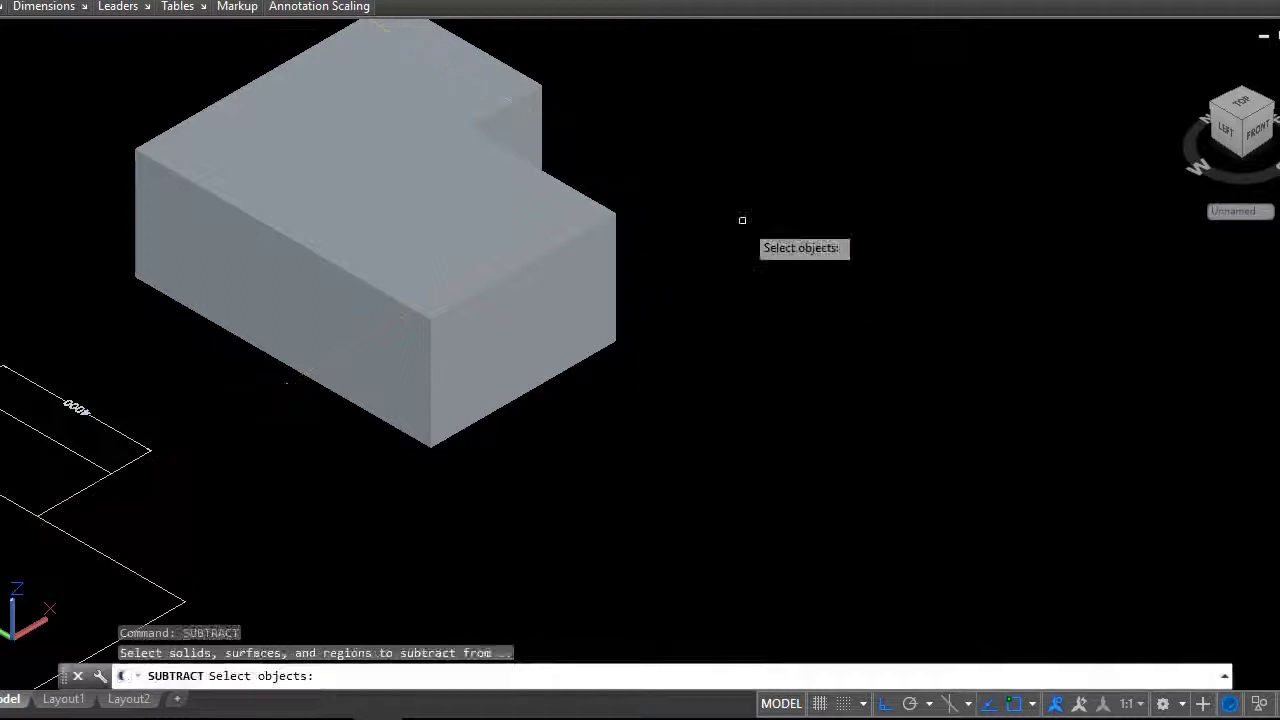
{"action": "left_click", "coordinate": [608, 222]}
{"action": "key", "text": "Return"}
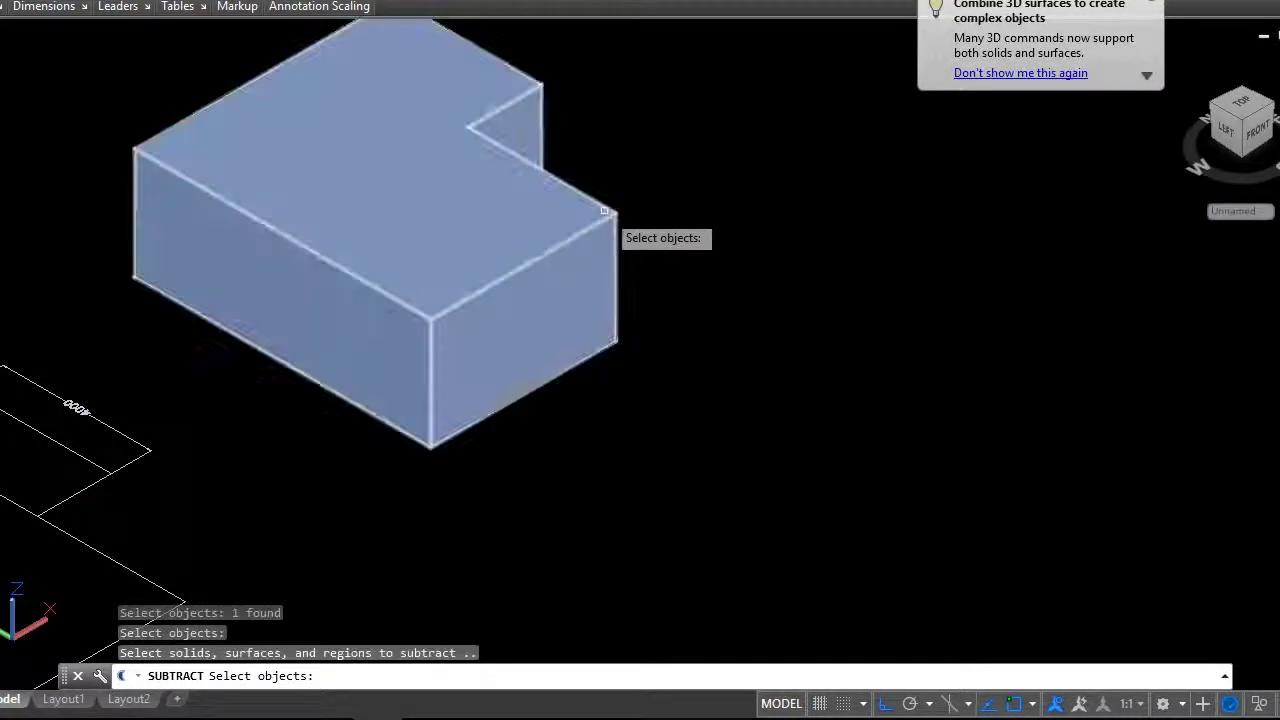
{"action": "left_click", "coordinate": [602, 210]}
{"action": "key", "text": "Return"}
{"action": "scroll", "coordinate": [400, 150], "scroll_direction": "down", "scroll_amount": 1}
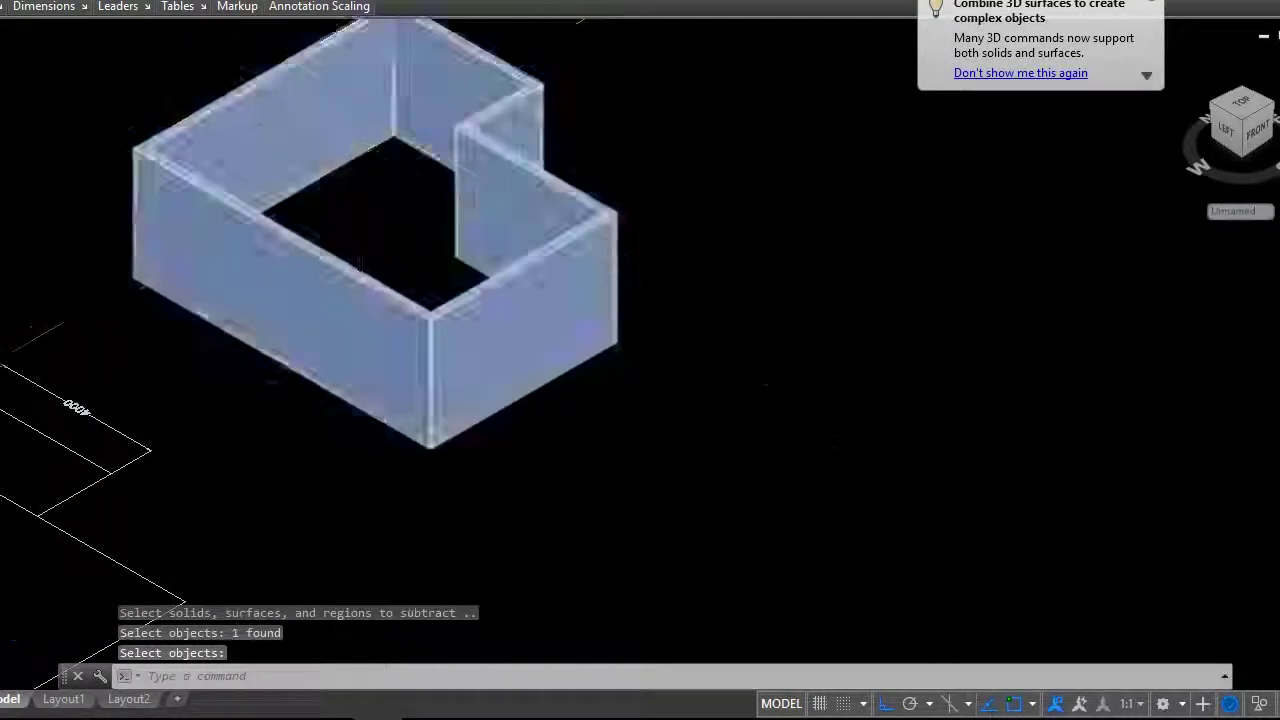
{"action": "scroll", "coordinate": [250, 120], "scroll_direction": "down", "scroll_amount": 2}
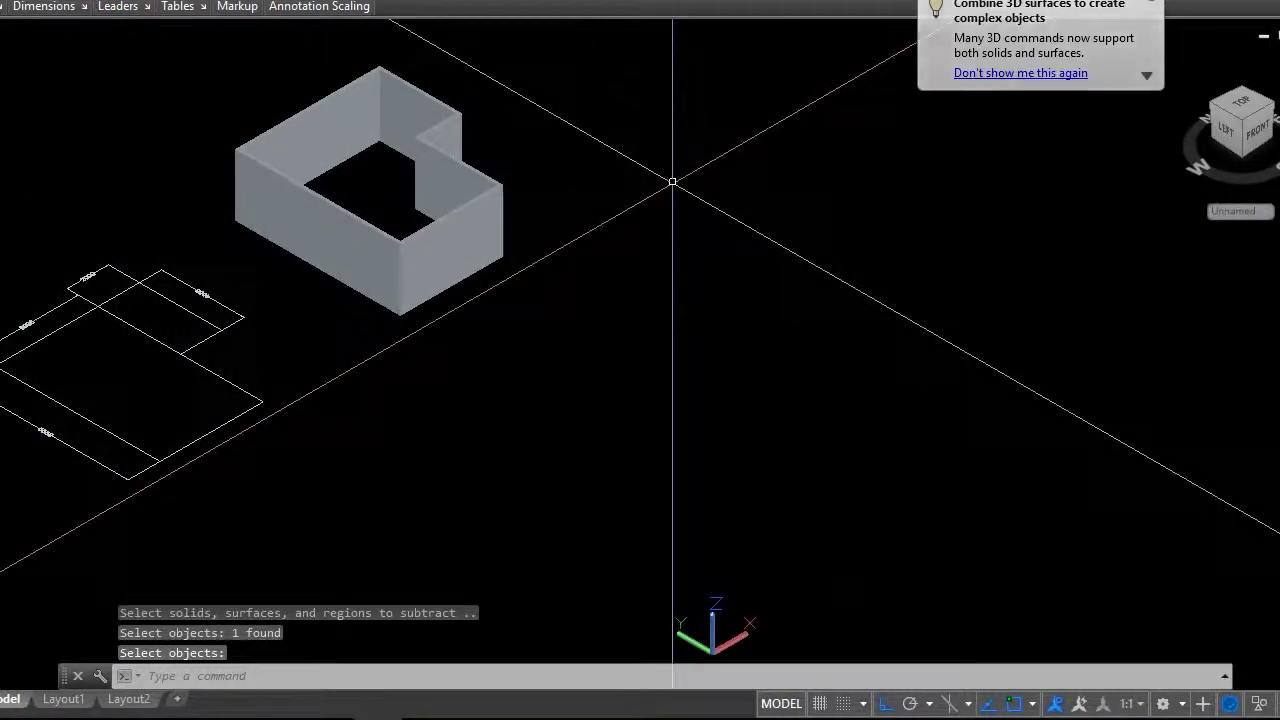
Free-orbit the view to inspect the hollow walls from another angle.
{"action": "type", "text": "OR"}
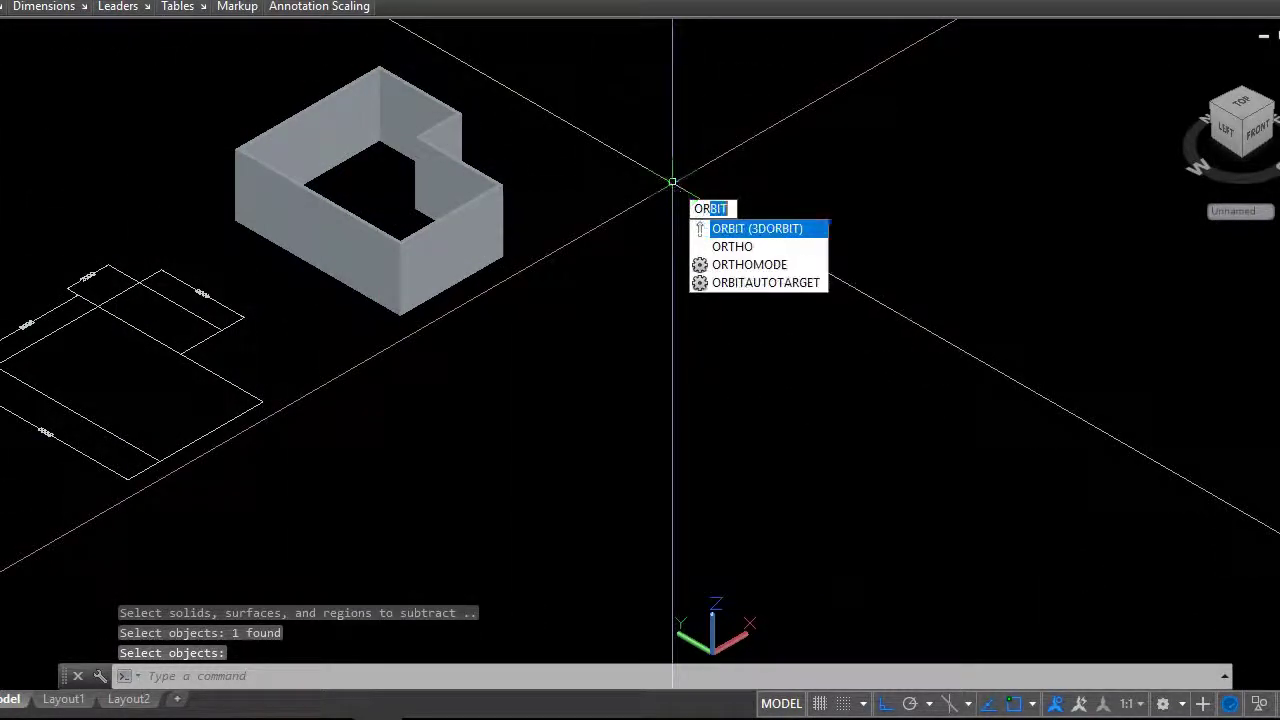
{"action": "type", "text": "B"}
{"action": "left_click", "coordinate": [765, 245]}
{"action": "left_click", "coordinate": [775, 268]}
{"action": "mouse_move", "coordinate": [534, 266]}
{"action": "left_mouse_down"}
{"action": "mouse_move", "coordinate": [423, 191]}
{"action": "mouse_move", "coordinate": [449, 194]}
{"action": "mouse_move", "coordinate": [458, 232]}
{"action": "mouse_move", "coordinate": [457, 177]}
{"action": "mouse_move", "coordinate": [449, 220]}
{"action": "mouse_move", "coordinate": [557, 257]}
{"action": "mouse_move", "coordinate": [409, 250]}
{"action": "mouse_move", "coordinate": [580, 191]}
{"action": "mouse_move", "coordinate": [634, 249]}
{"action": "mouse_move", "coordinate": [709, 280]}
{"action": "left_mouse_up"}
{"action": "right_click", "coordinate": [711, 186]}
{"action": "left_click", "coordinate": [755, 198]}
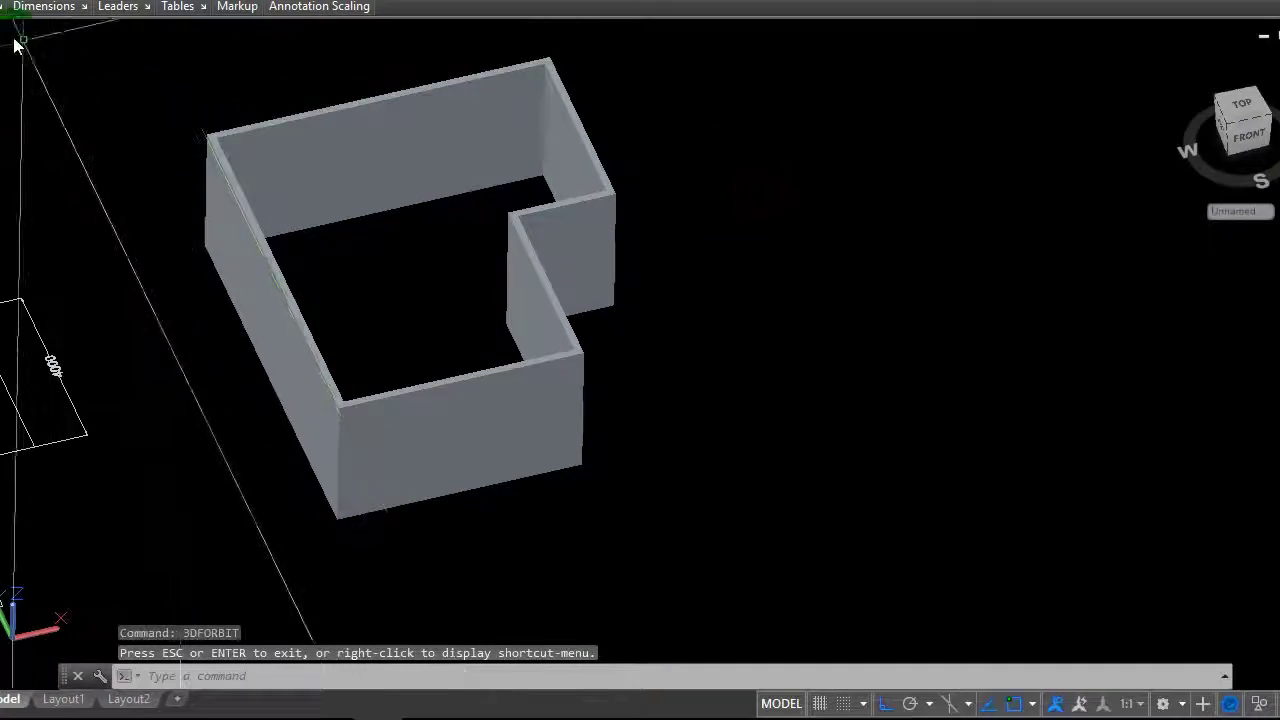
Return to the Top plan view and set the visual style to 2D Wireframe.
{"action": "left_click", "coordinate": [4, 34]}
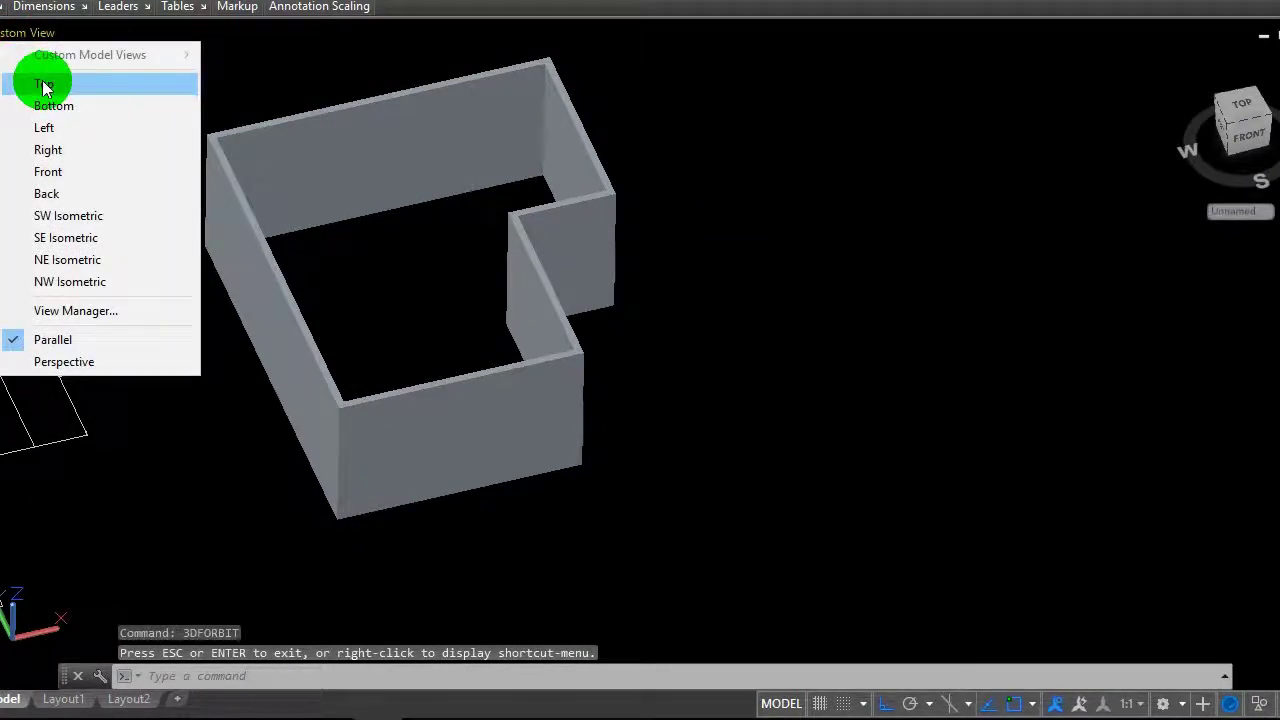
{"action": "left_click", "coordinate": [44, 88]}
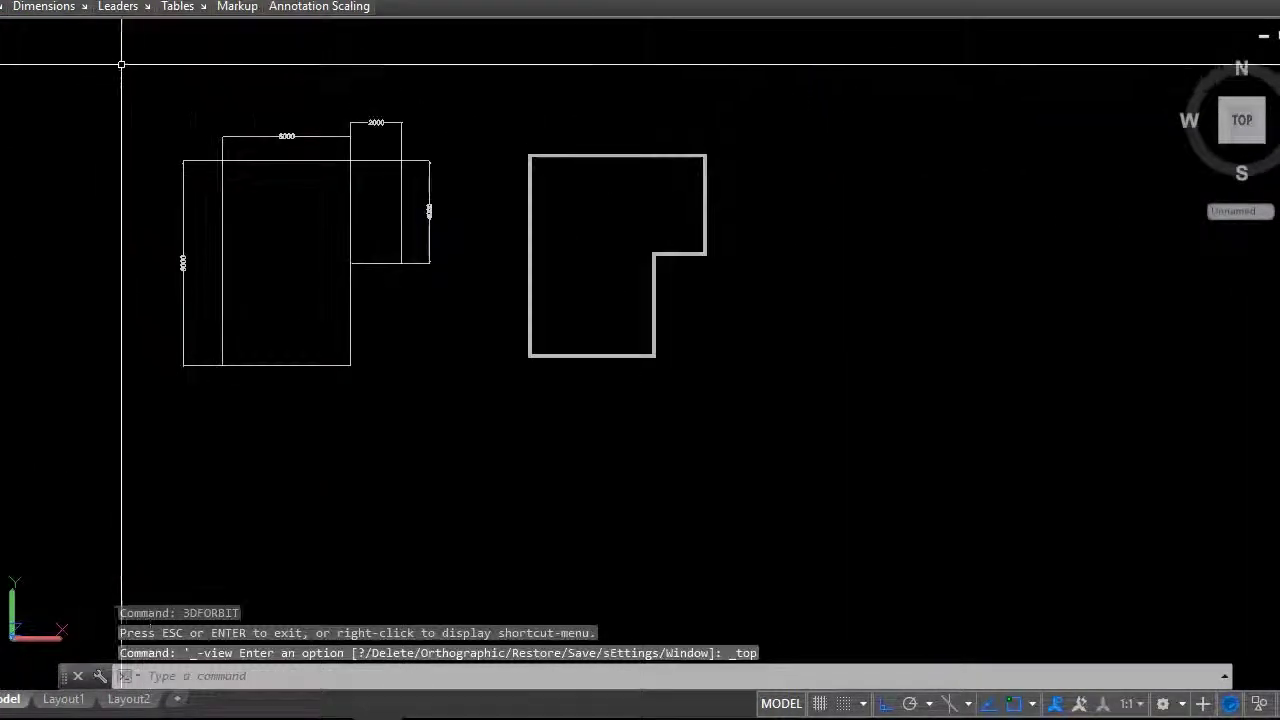
{"action": "left_click", "coordinate": [44, 33]}
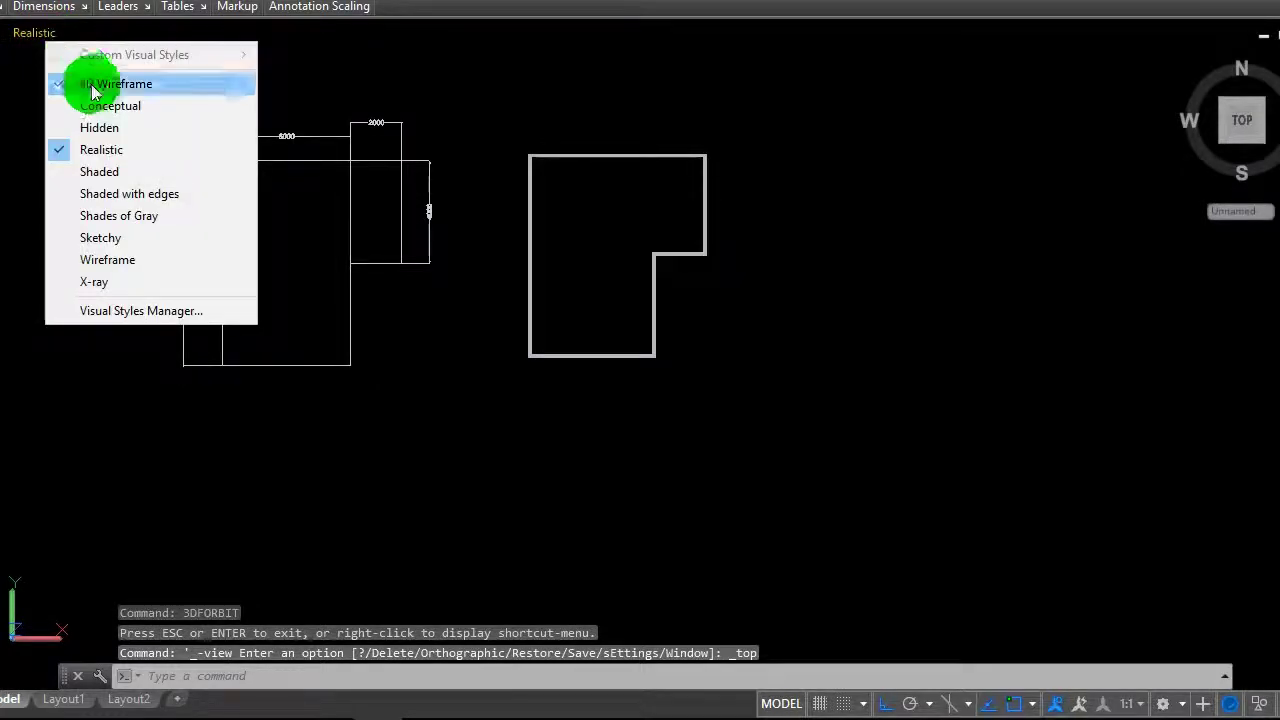
{"action": "left_click", "coordinate": [88, 82]}
{"action": "scroll", "coordinate": [588, 376], "scroll_direction": "up", "scroll_amount": 2}
{"action": "scroll", "coordinate": [471, 386], "scroll_direction": "up", "scroll_amount": 2}
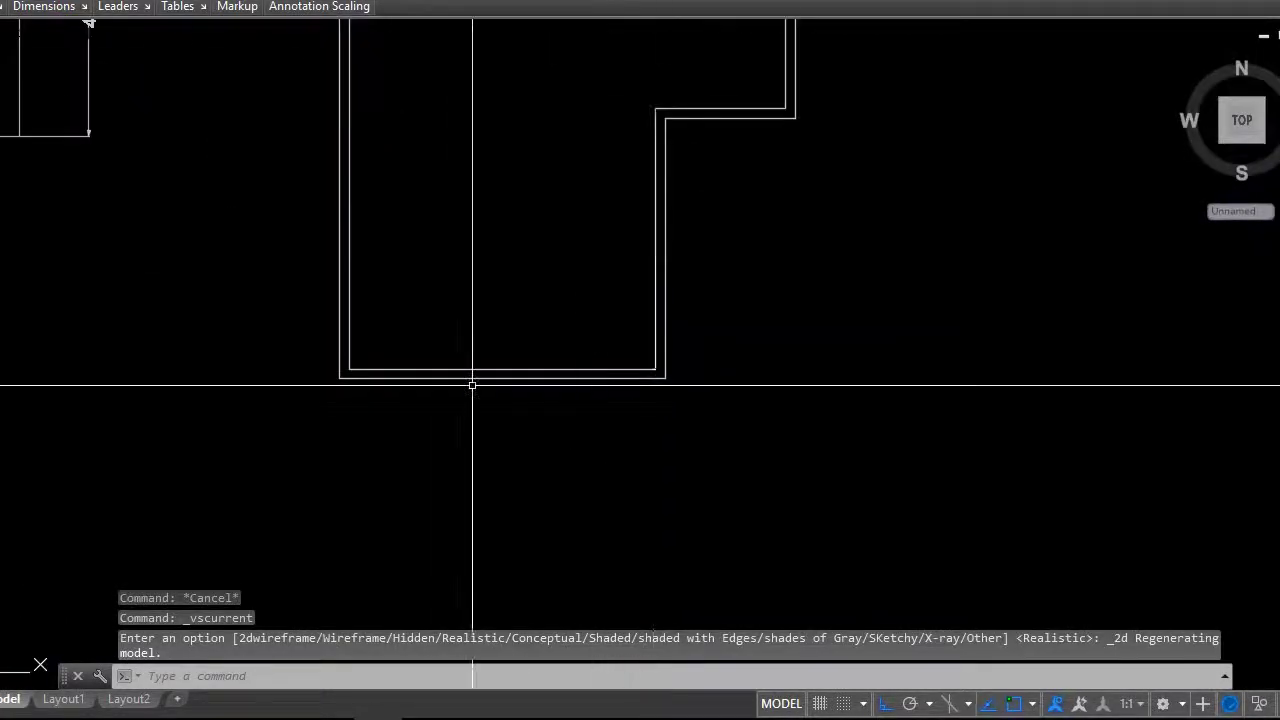
{"action": "scroll", "coordinate": [494, 300], "scroll_direction": "up", "scroll_amount": 2}
{"action": "scroll", "coordinate": [482, 270], "scroll_direction": "down", "scroll_amount": 2}
Draw a 600 by 150 rectangle just below the room's bottom wall.
{"action": "type", "text": "r"}
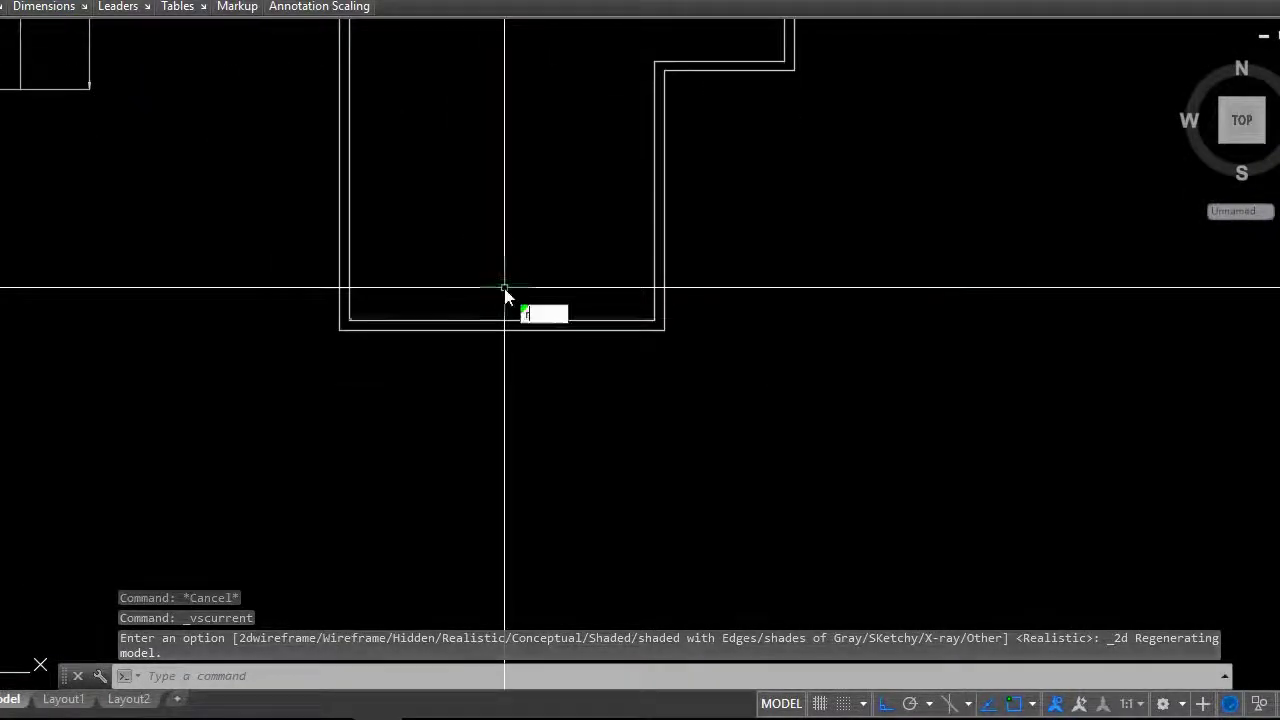
{"action": "type", "text": "e"}
{"action": "key", "text": "Return"}
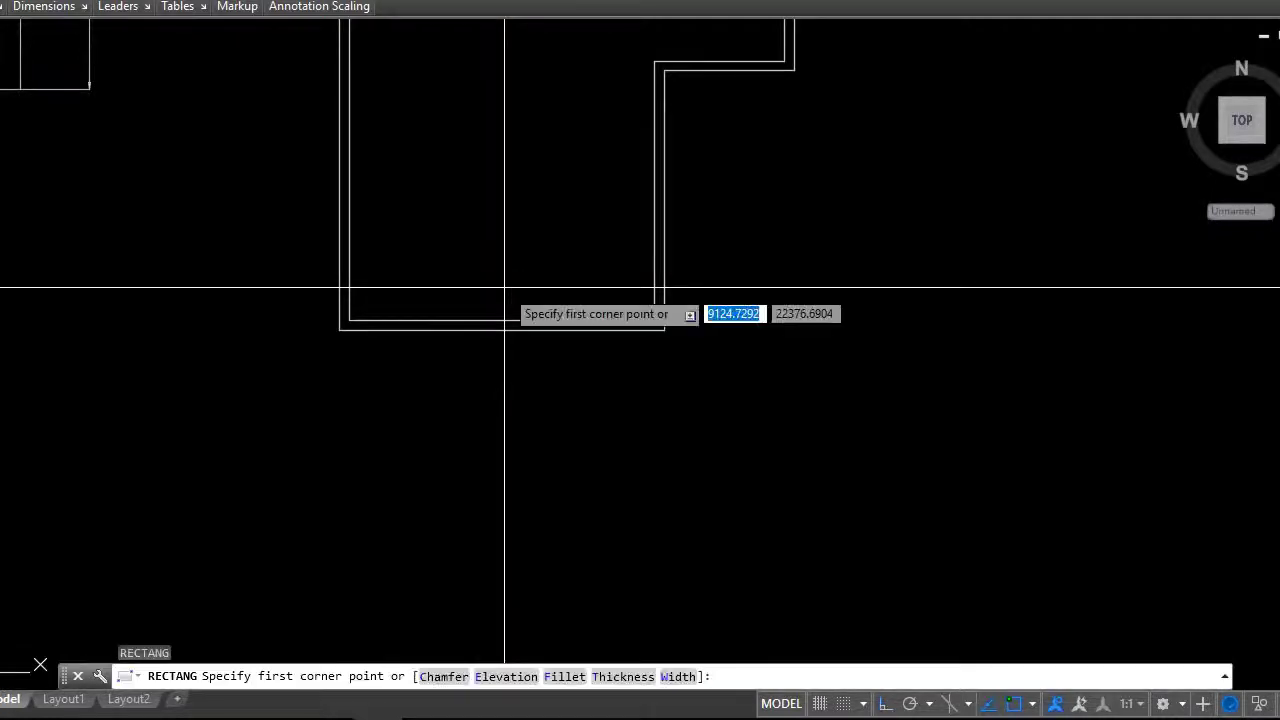
{"action": "left_click", "coordinate": [525, 390]}
{"action": "type", "text": "150"}
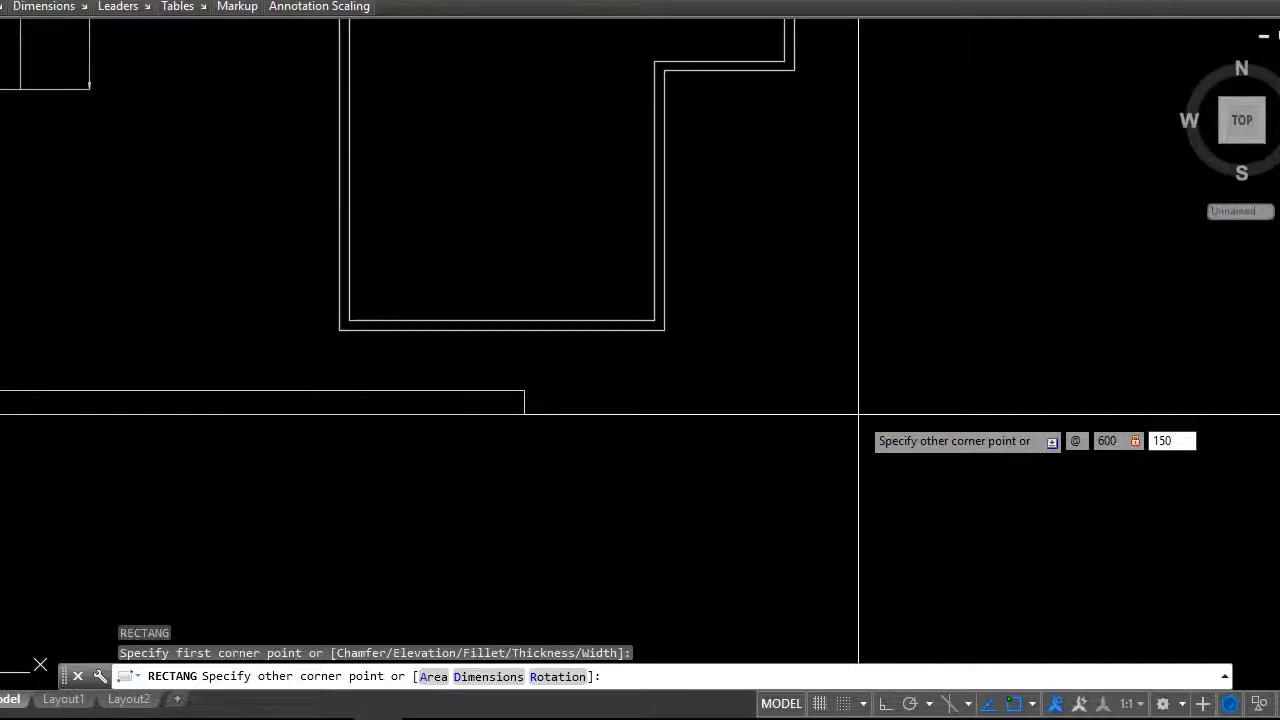
{"action": "key", "text": "Return"}
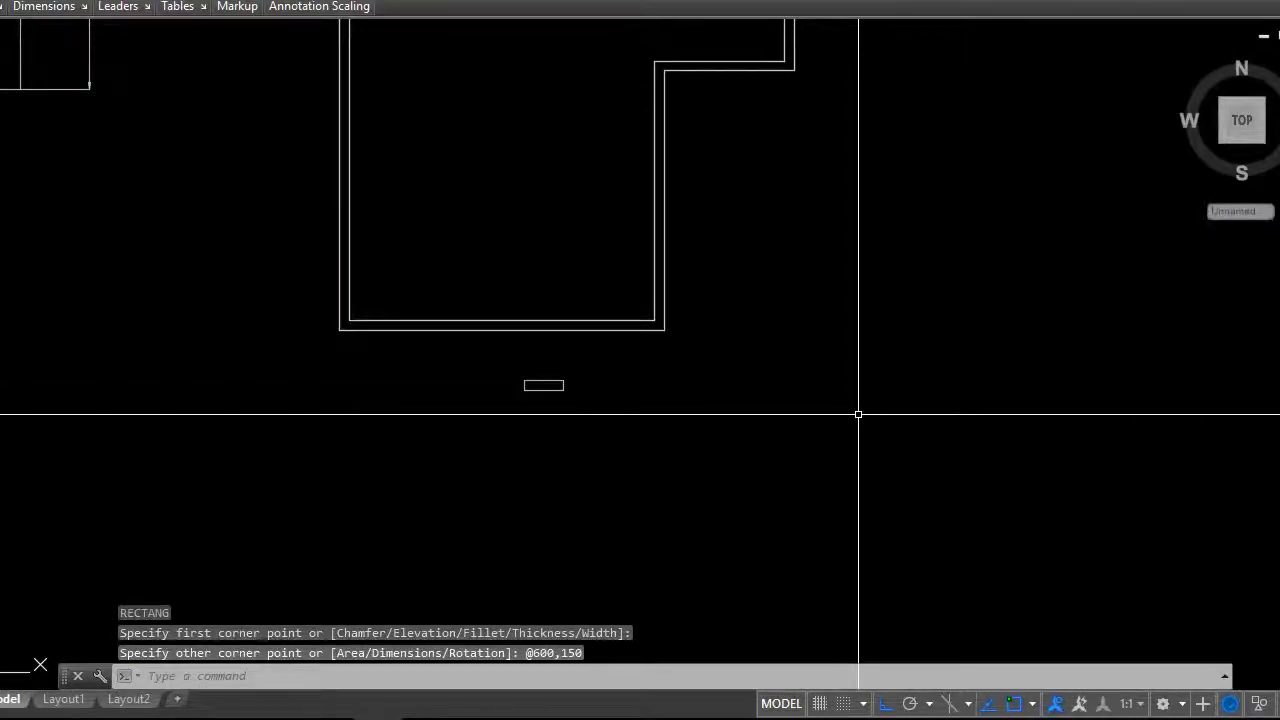
Zoom in and select the new rectangle, closing its right-click menu without choosing anything.
{"action": "scroll", "coordinate": [489, 400], "scroll_direction": "up", "scroll_amount": 4}
{"action": "scroll", "coordinate": [714, 368], "scroll_direction": "up", "scroll_amount": 2}
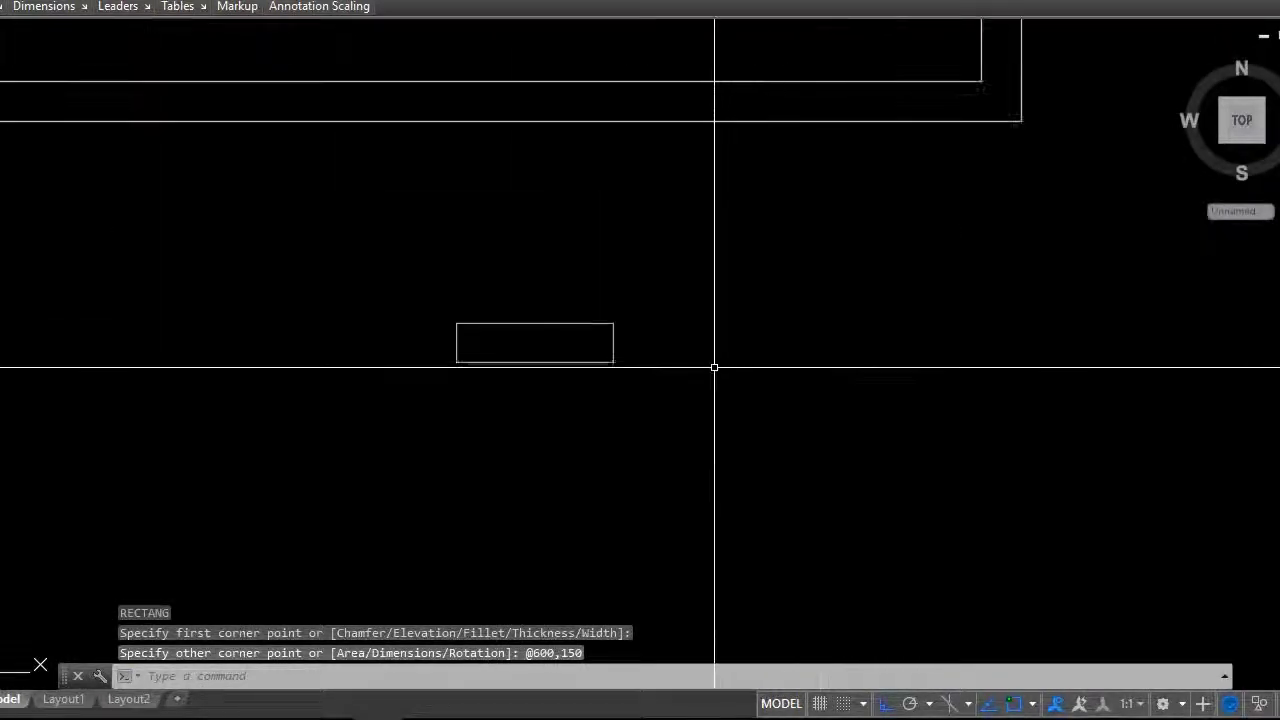
{"action": "scroll", "coordinate": [563, 317], "scroll_direction": "down", "scroll_amount": 4}
{"action": "scroll", "coordinate": [520, 312], "scroll_direction": "up", "scroll_amount": 4}
{"action": "left_click", "coordinate": [473, 298]}
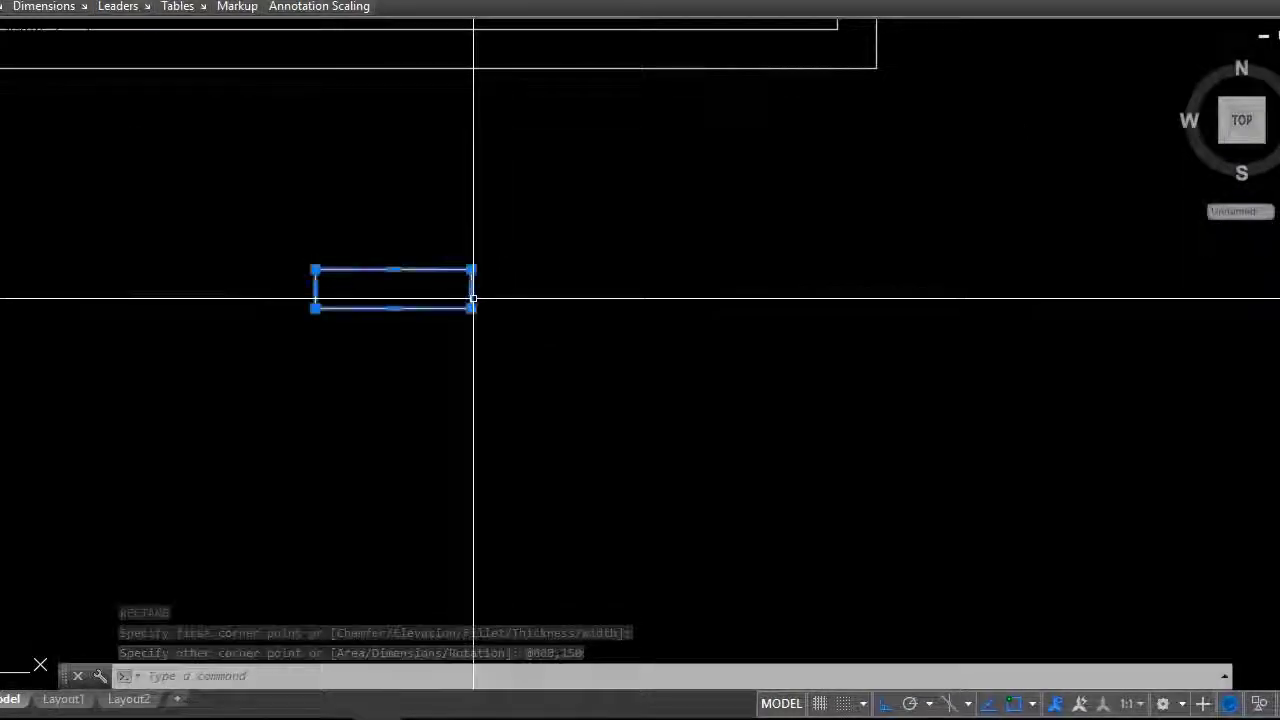
{"action": "right_click", "coordinate": [473, 298]}
{"action": "left_click", "coordinate": [468, 337]}
{"action": "type", "text": "M"}
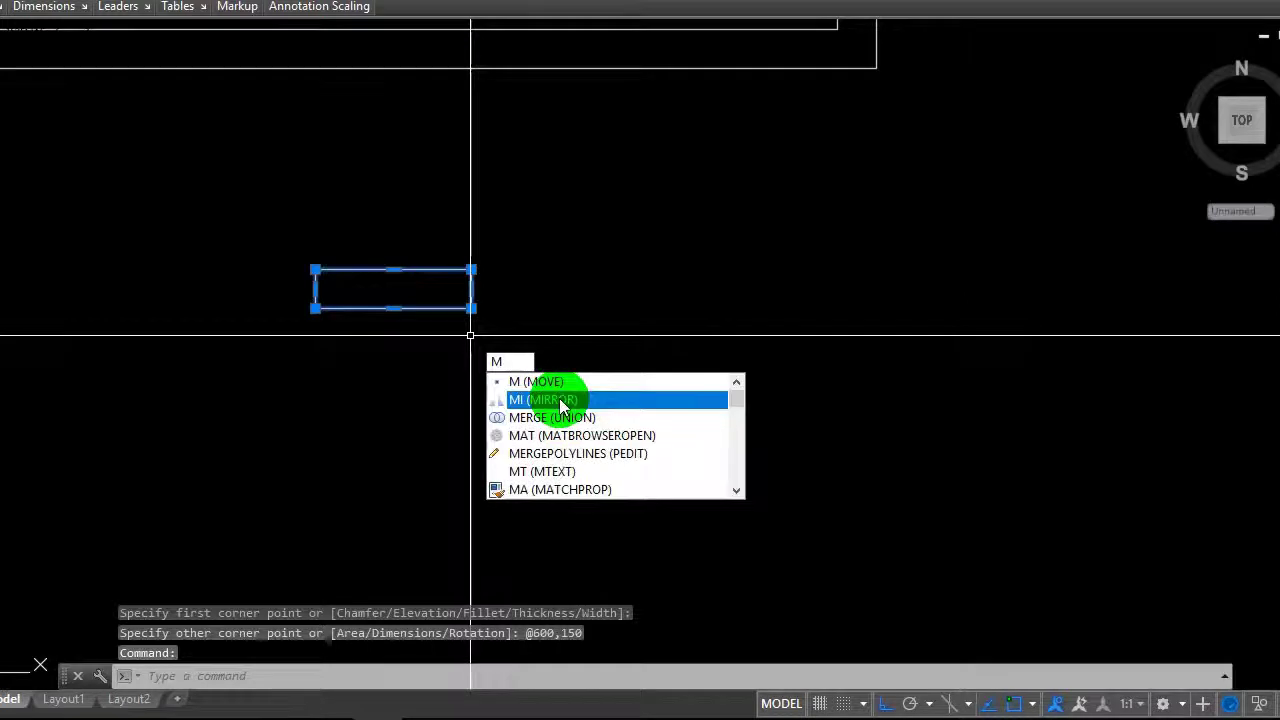
Mirror the rectangle about its vertical edge, keeping the original, to form a side-by-side pair.
{"action": "left_click", "coordinate": [562, 400]}
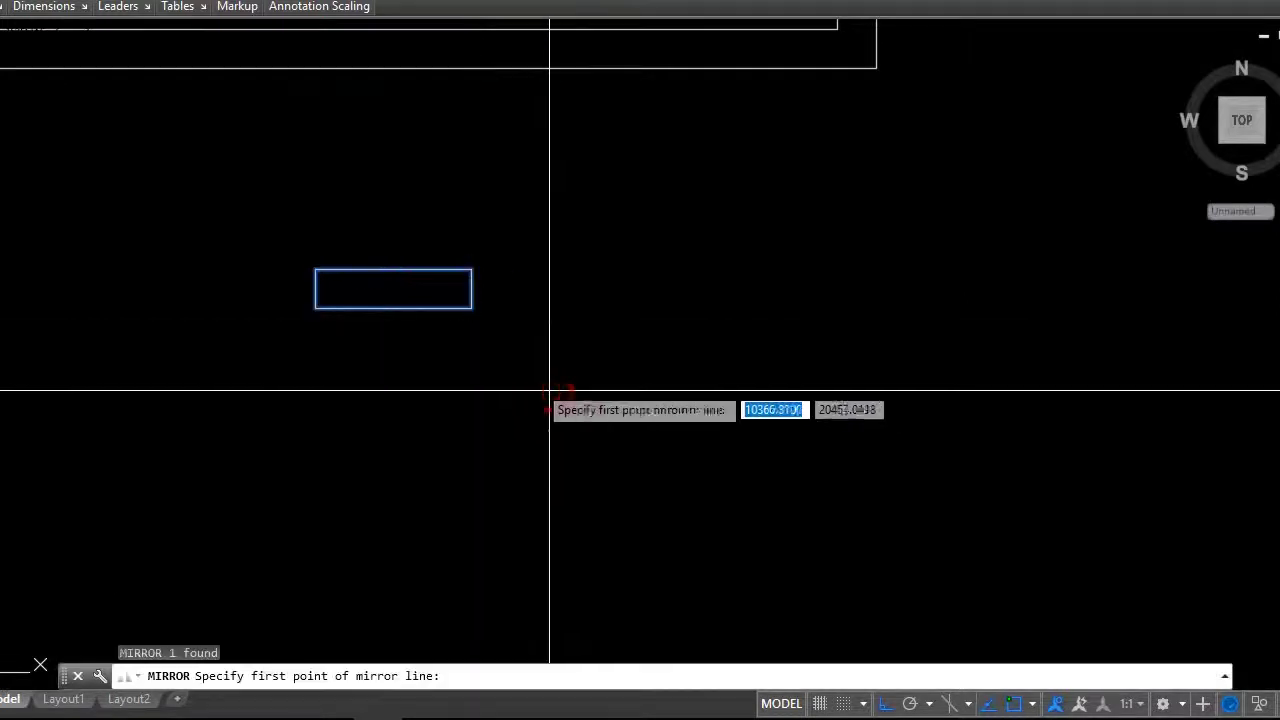
{"action": "left_click", "coordinate": [471, 308]}
{"action": "left_click", "coordinate": [471, 415]}
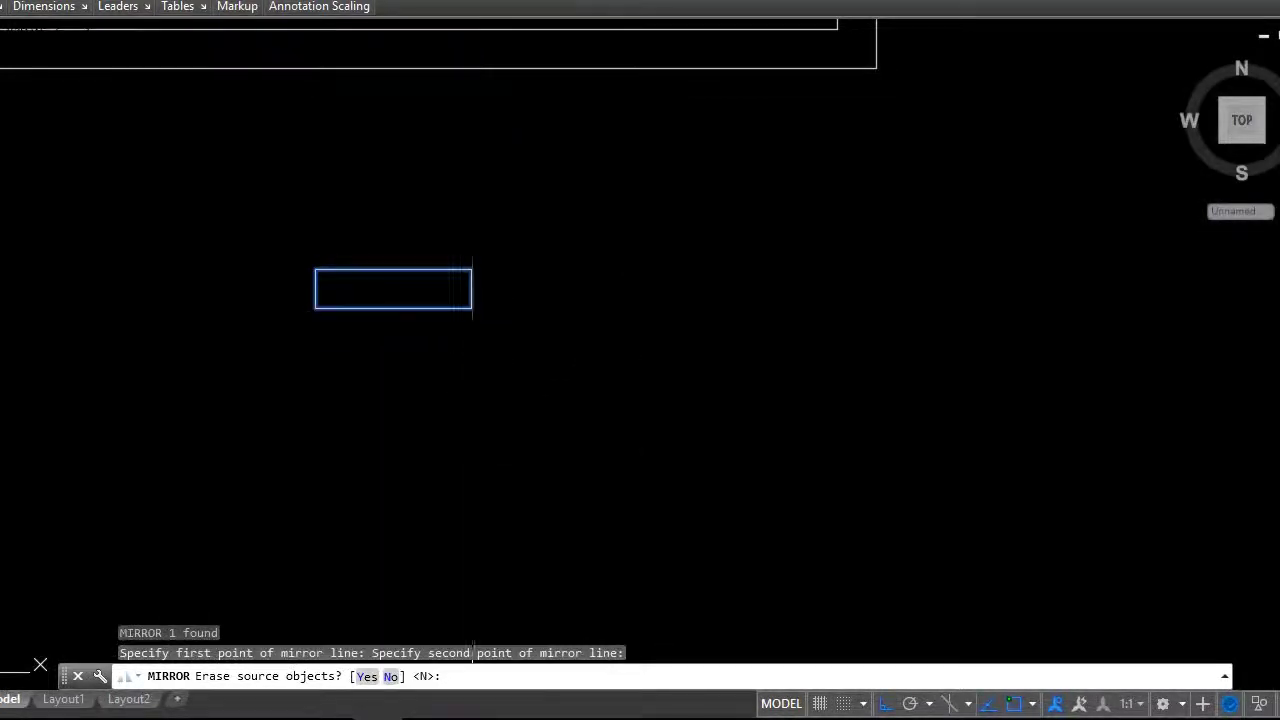
{"action": "type", "text": "n"}
{"action": "key", "text": "Return"}
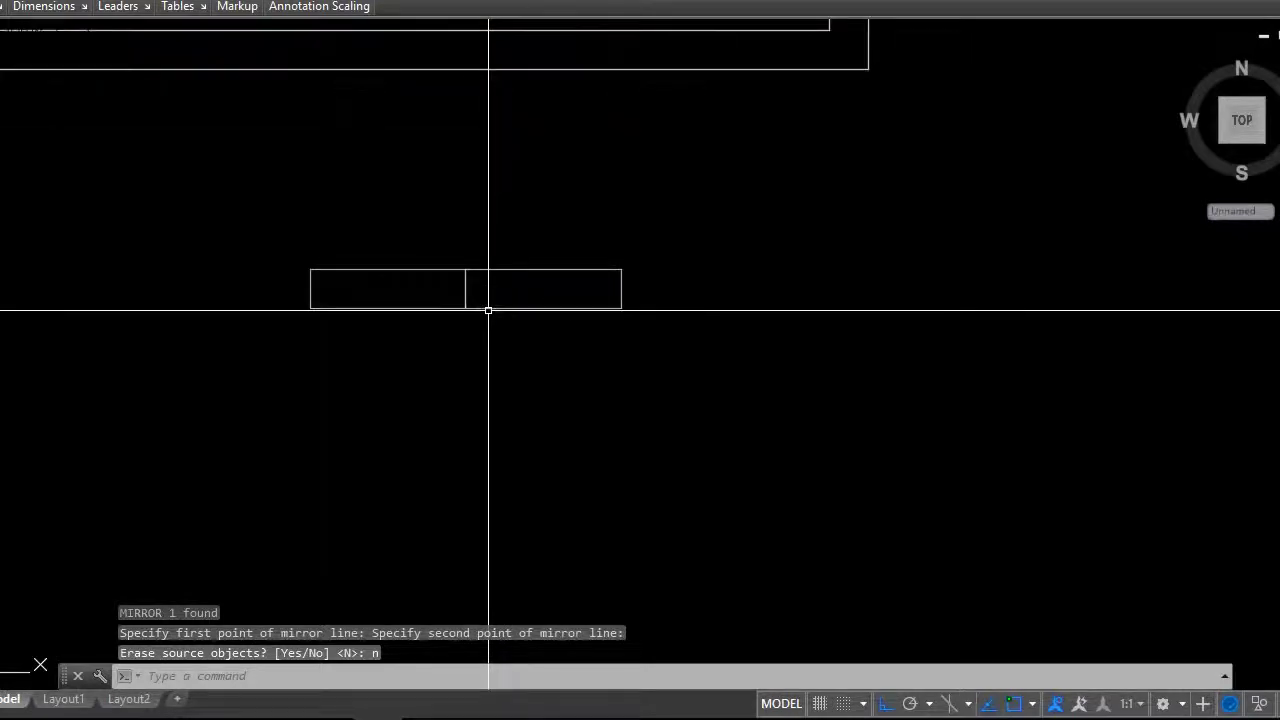
Move both rectangles together into the room's bottom wall.
{"action": "left_click", "coordinate": [488, 310]}
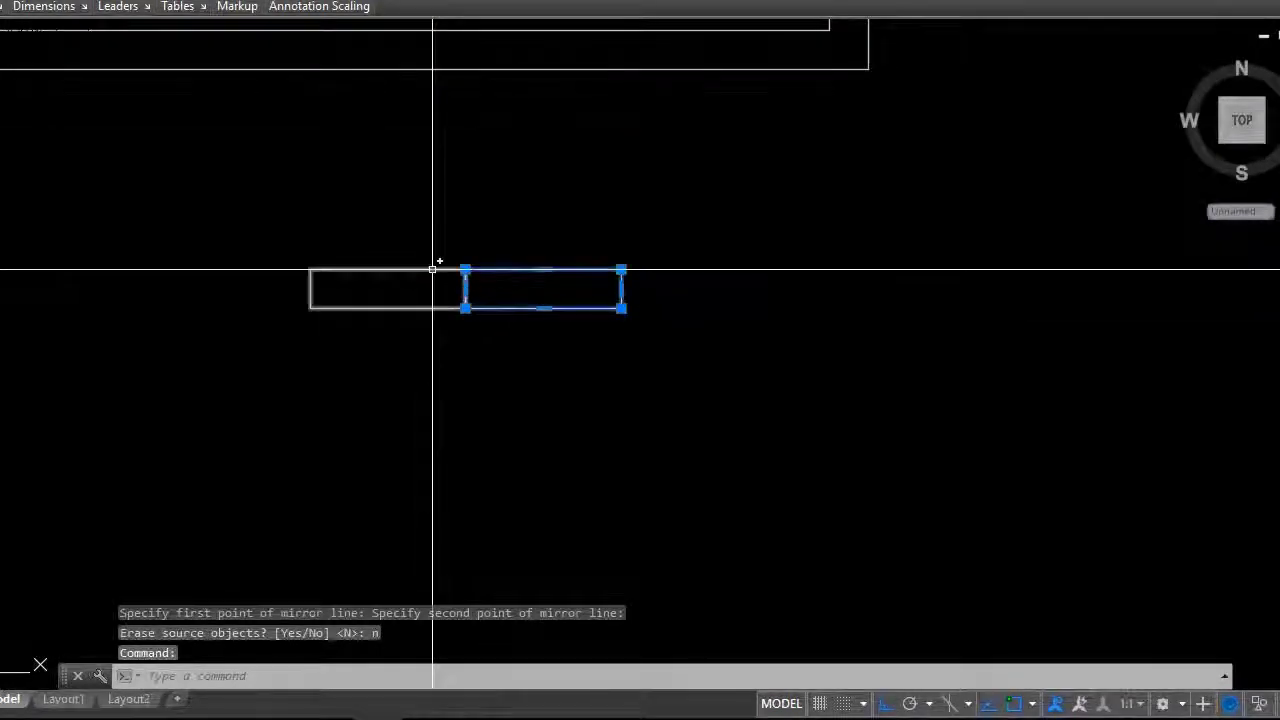
{"action": "left_click", "coordinate": [464, 267]}
{"action": "right_click", "coordinate": [613, 262]}
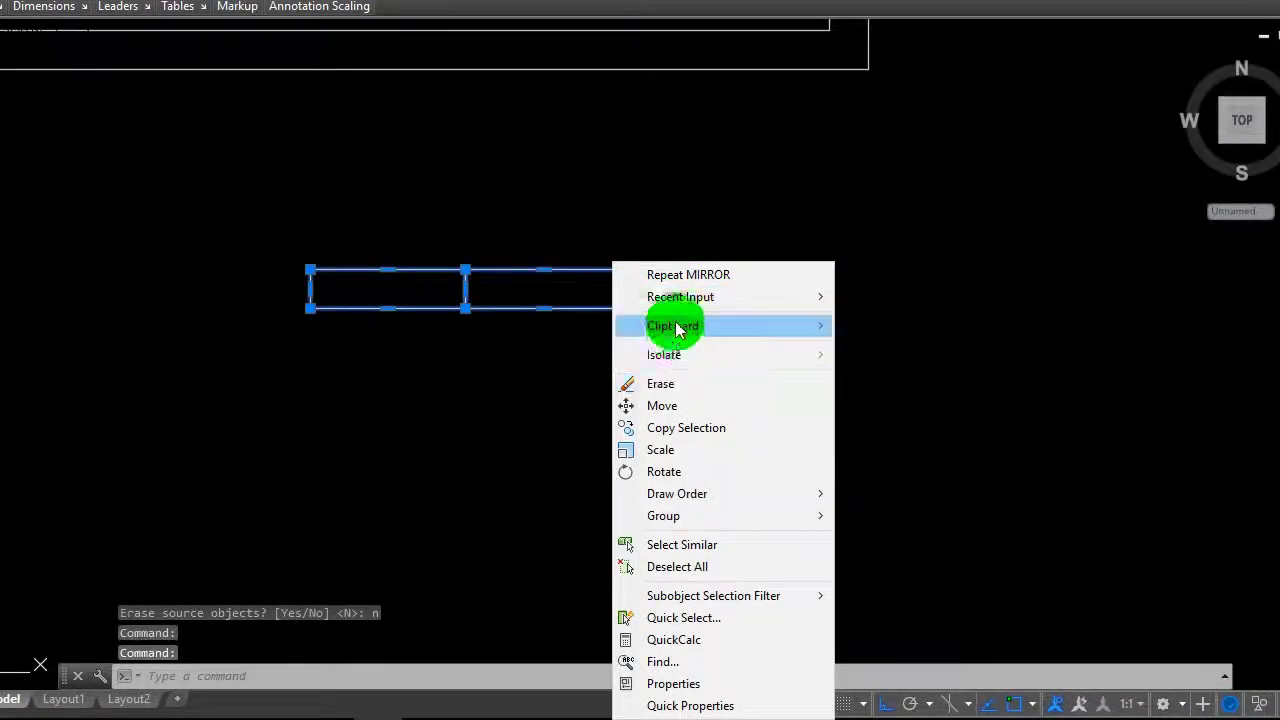
{"action": "left_click", "coordinate": [662, 406]}
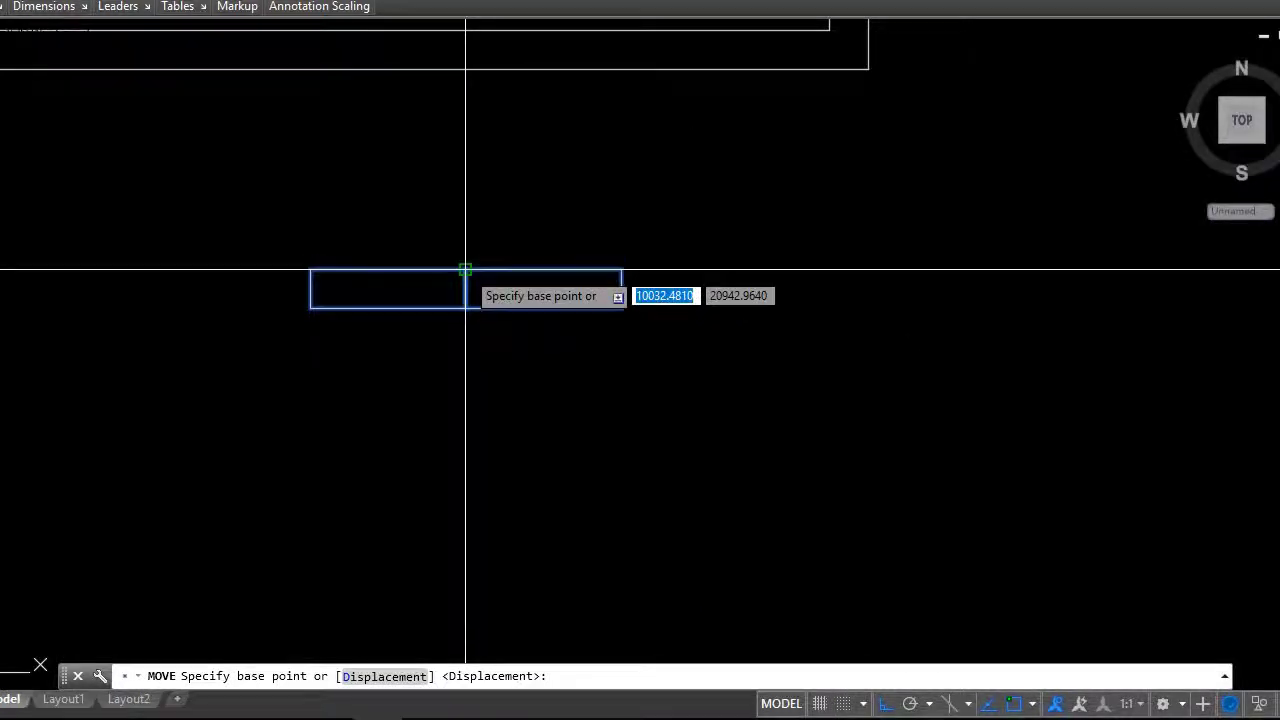
{"action": "left_click", "coordinate": [465, 269]}
{"action": "scroll", "coordinate": [507, 435], "scroll_direction": "down", "scroll_amount": 4}
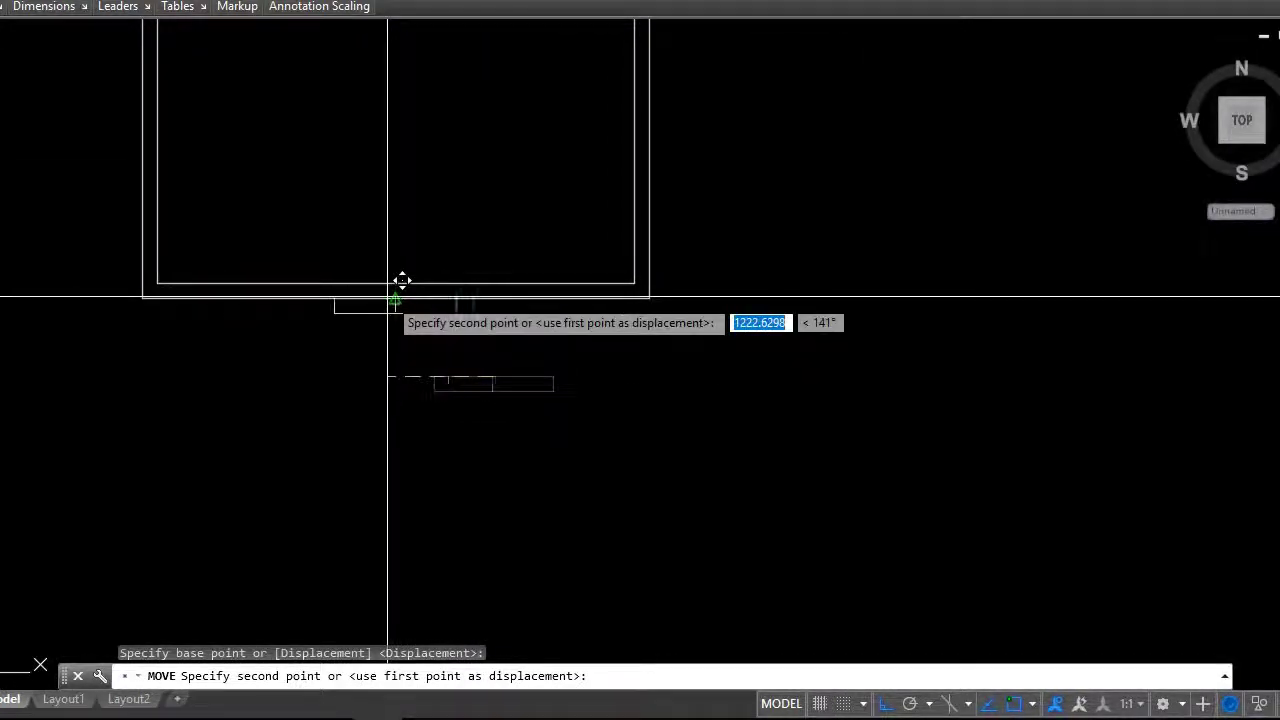
{"action": "left_click", "coordinate": [407, 267]}
{"action": "middle_click_drag", "start_coordinate": [423, 337], "coordinate": [466, 317]}
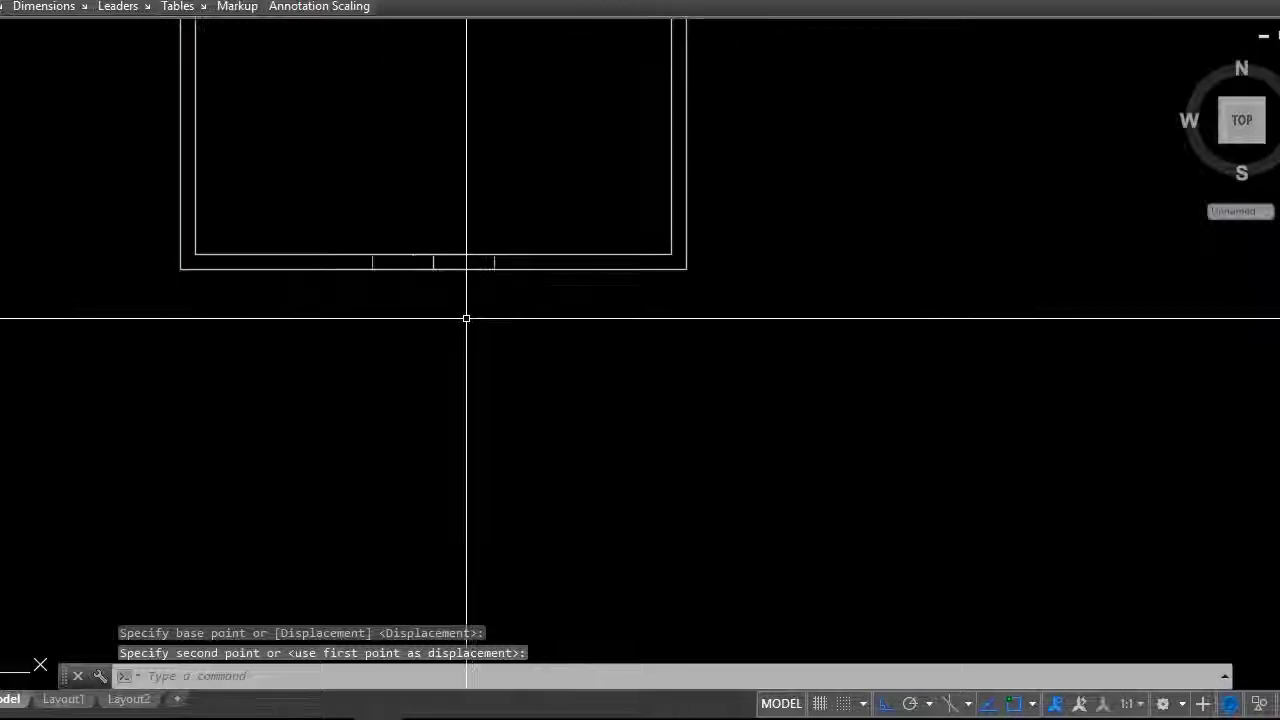
{"action": "scroll", "coordinate": [472, 318], "scroll_direction": "up", "scroll_amount": 2}
{"action": "scroll", "coordinate": [455, 166], "scroll_direction": "up", "scroll_amount": 2}
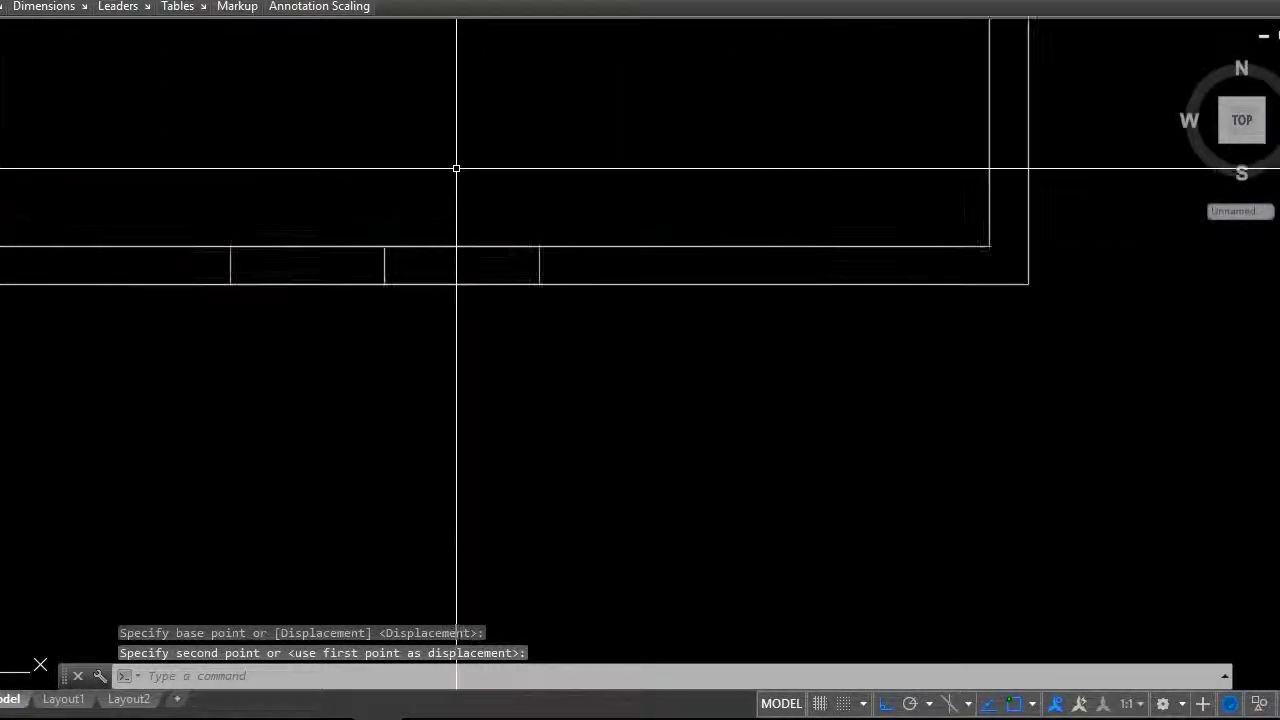
{"action": "scroll", "coordinate": [458, 182], "scroll_direction": "down", "scroll_amount": 2}
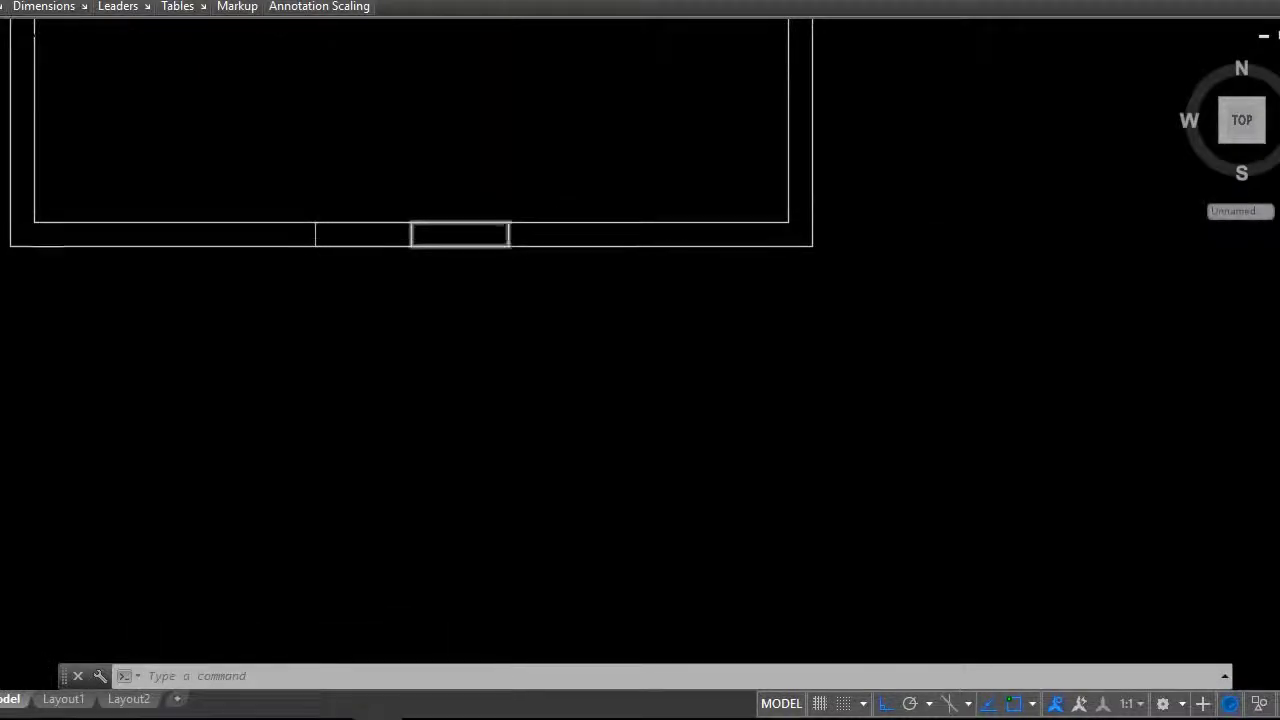
{"action": "scroll", "coordinate": [505, 240], "scroll_direction": "up", "scroll_amount": 2}
Copy the panel rectangle to a spot further along the bottom wall.
{"action": "right_click", "coordinate": [507, 279]}
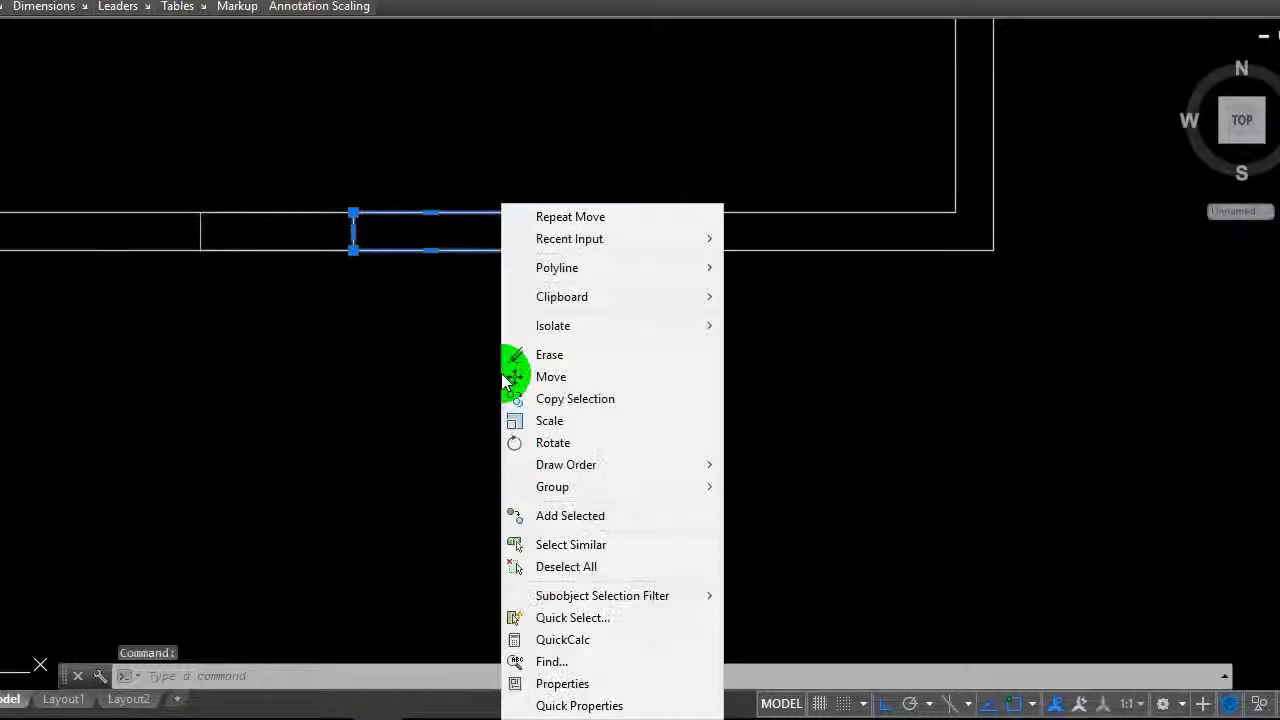
{"action": "left_click", "coordinate": [571, 397]}
{"action": "left_click", "coordinate": [461, 440]}
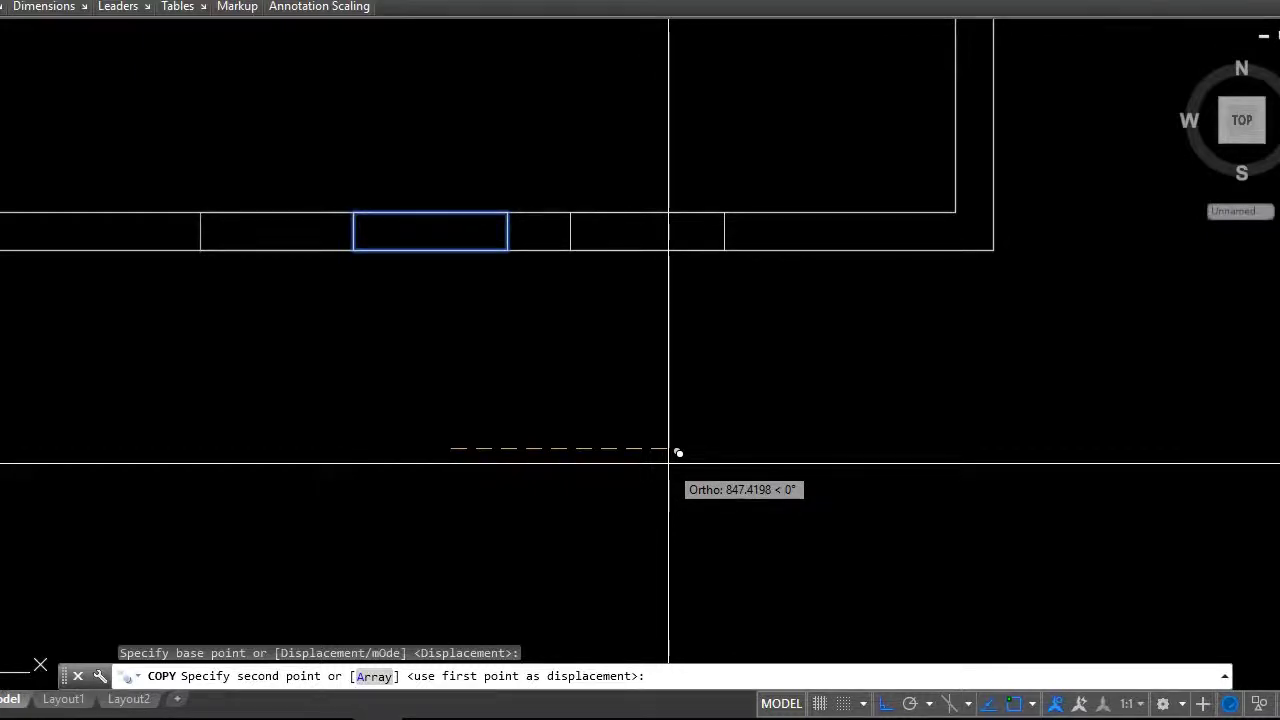
{"action": "left_click", "coordinate": [668, 463]}
{"action": "scroll", "coordinate": [614, 349], "scroll_direction": "down", "scroll_amount": 3}
{"action": "key", "text": "Escape"}
{"action": "scroll", "coordinate": [443, 289], "scroll_direction": "up", "scroll_amount": 3}
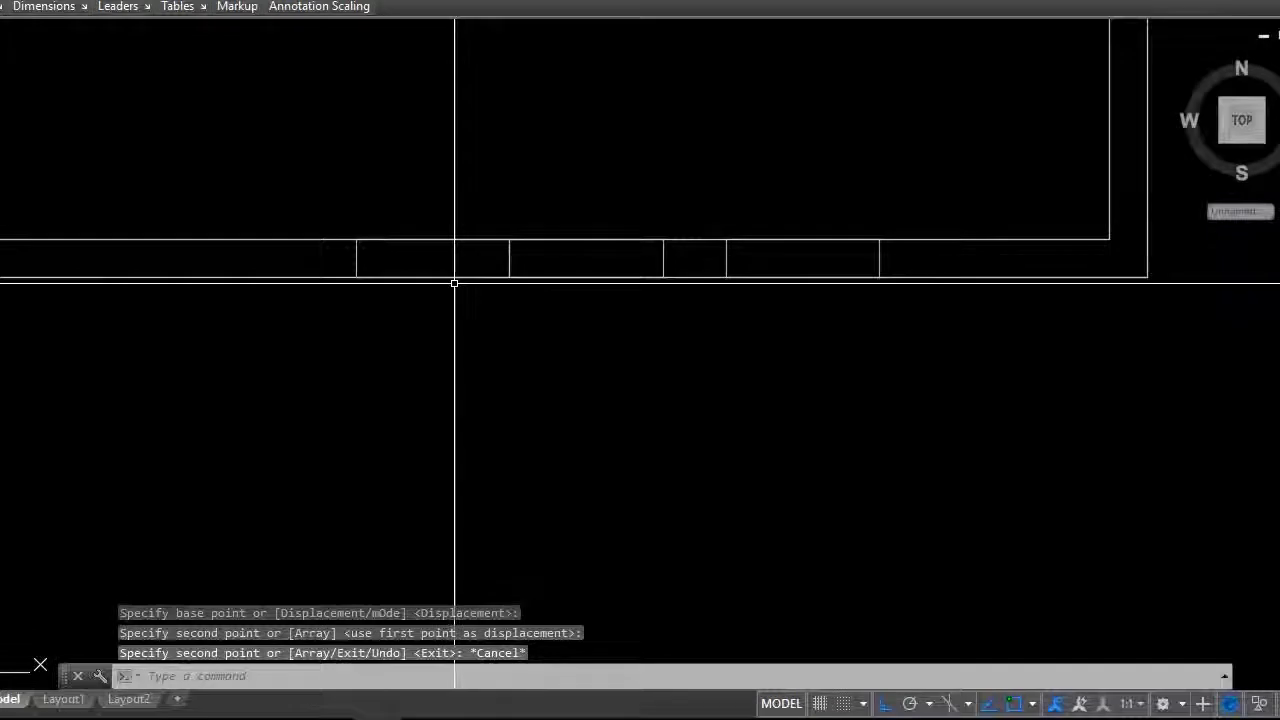
Start another copy of a wall rectangle, then cancel it.
{"action": "left_click", "coordinate": [455, 278]}
{"action": "right_click", "coordinate": [460, 282]}
{"action": "left_click", "coordinate": [549, 403]}
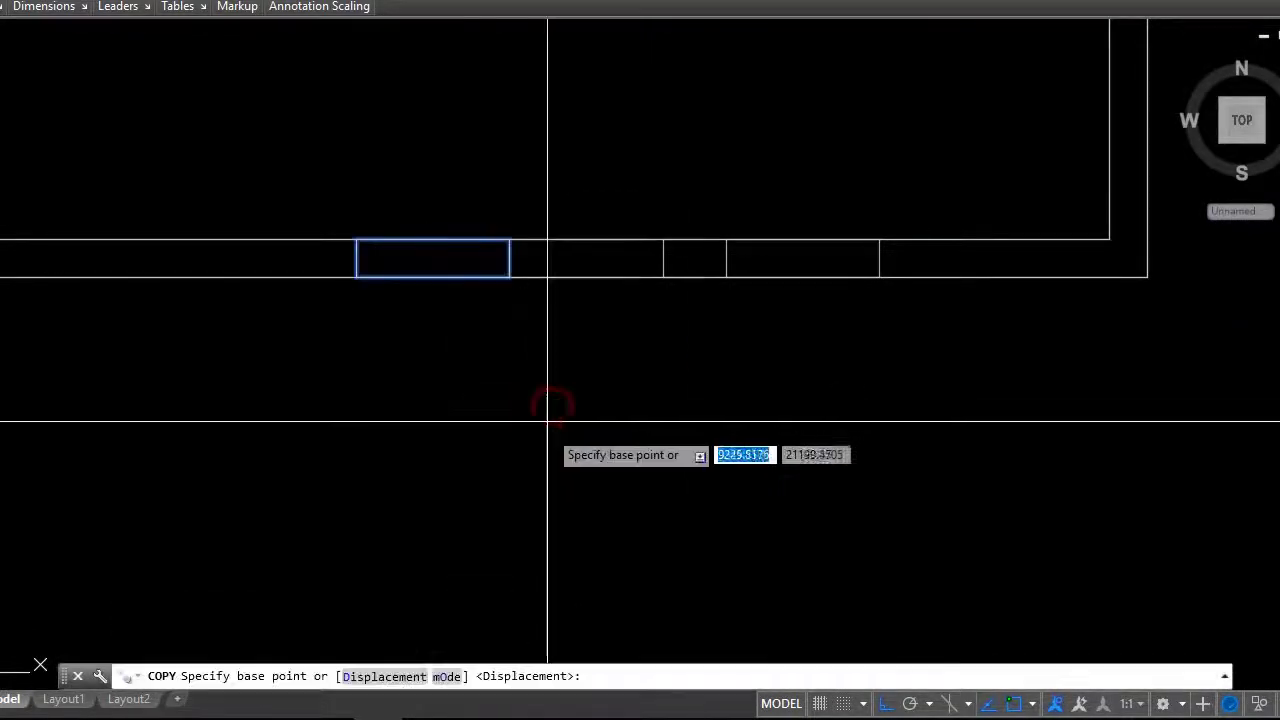
{"action": "left_click", "coordinate": [527, 521]}
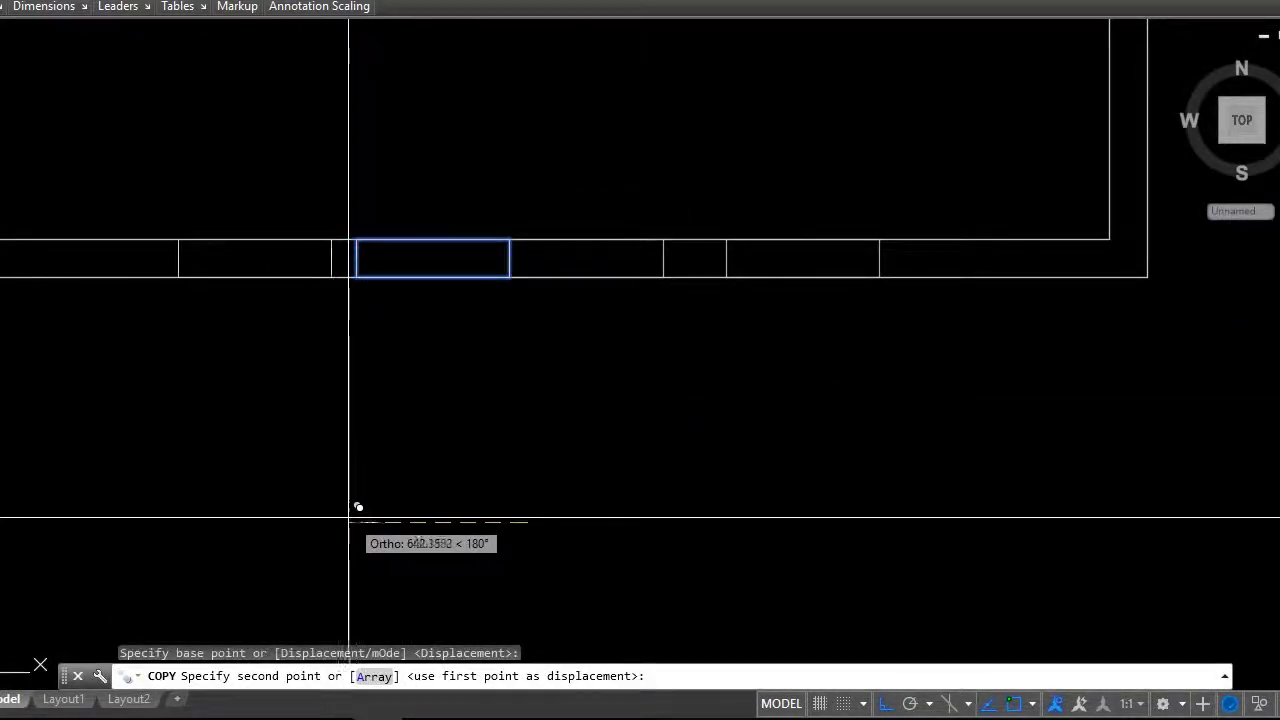
{"action": "key", "text": "Escape"}
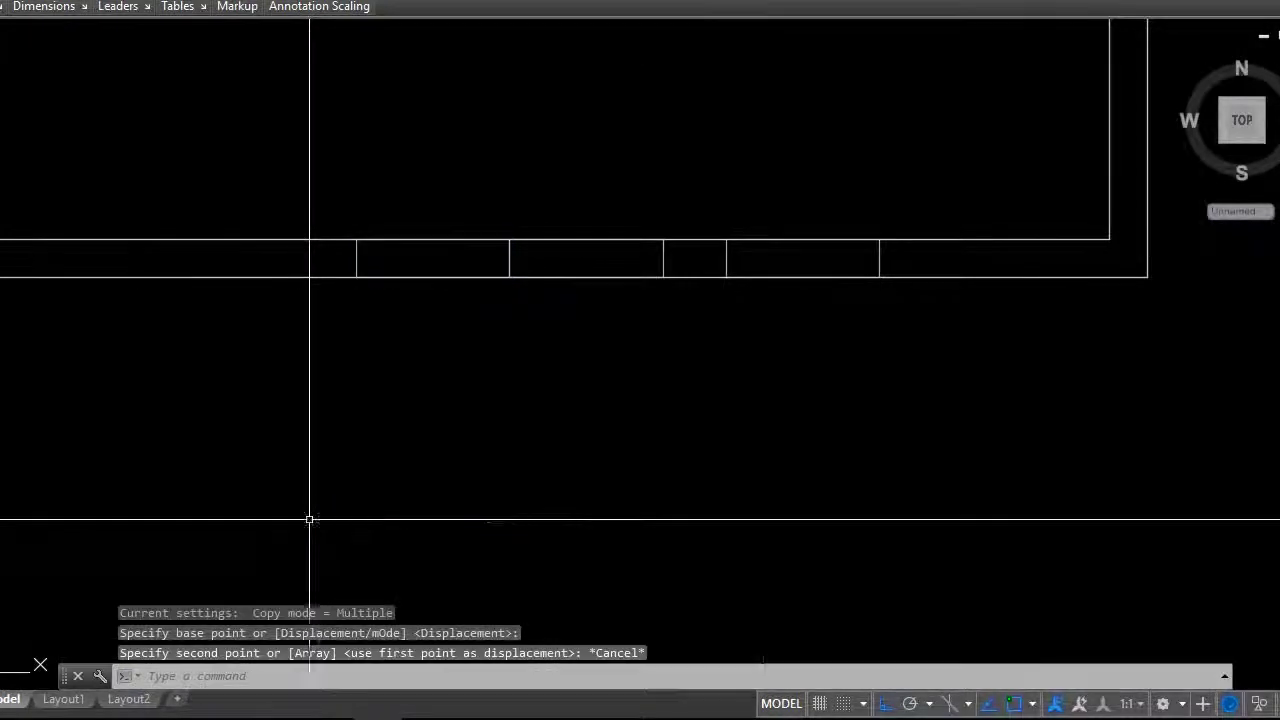
Mirror the rightmost panel rectangle, keeping the original, to add a matching copy in the wall.
{"action": "left_click", "coordinate": [725, 261]}
{"action": "right_click", "coordinate": [728, 265]}
{"action": "key", "text": "Escape"}
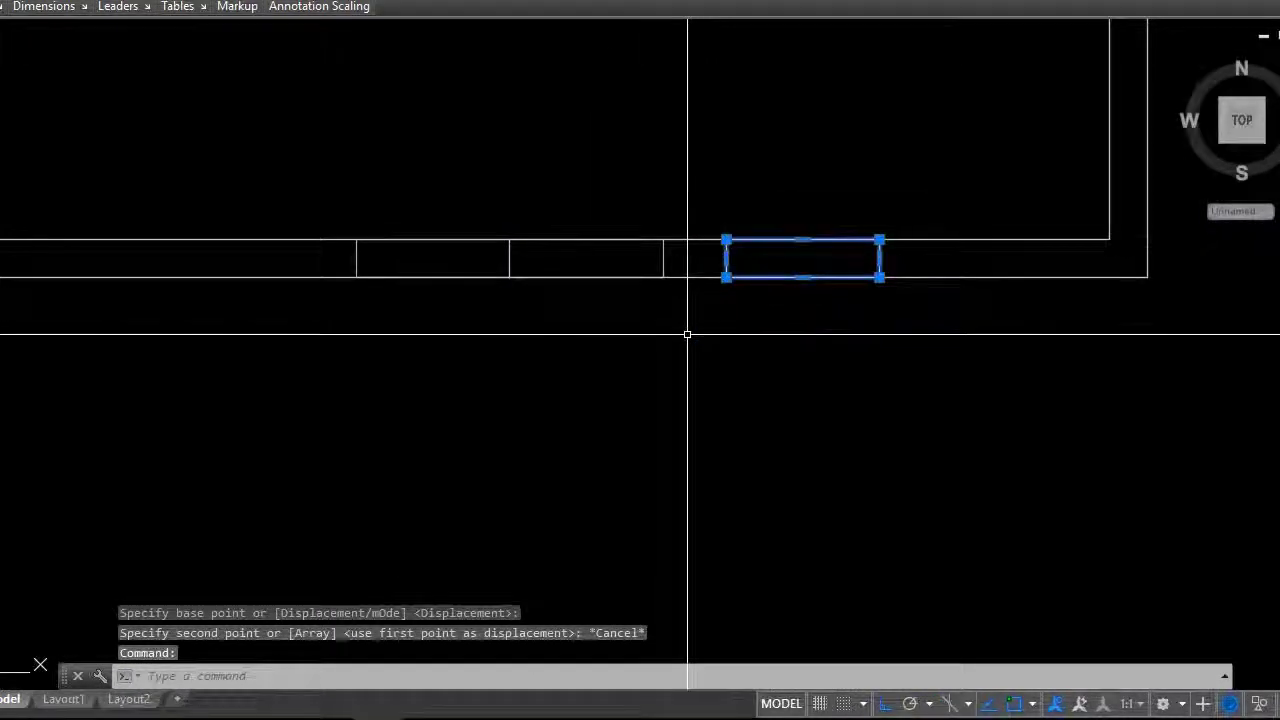
{"action": "type", "text": "M"}
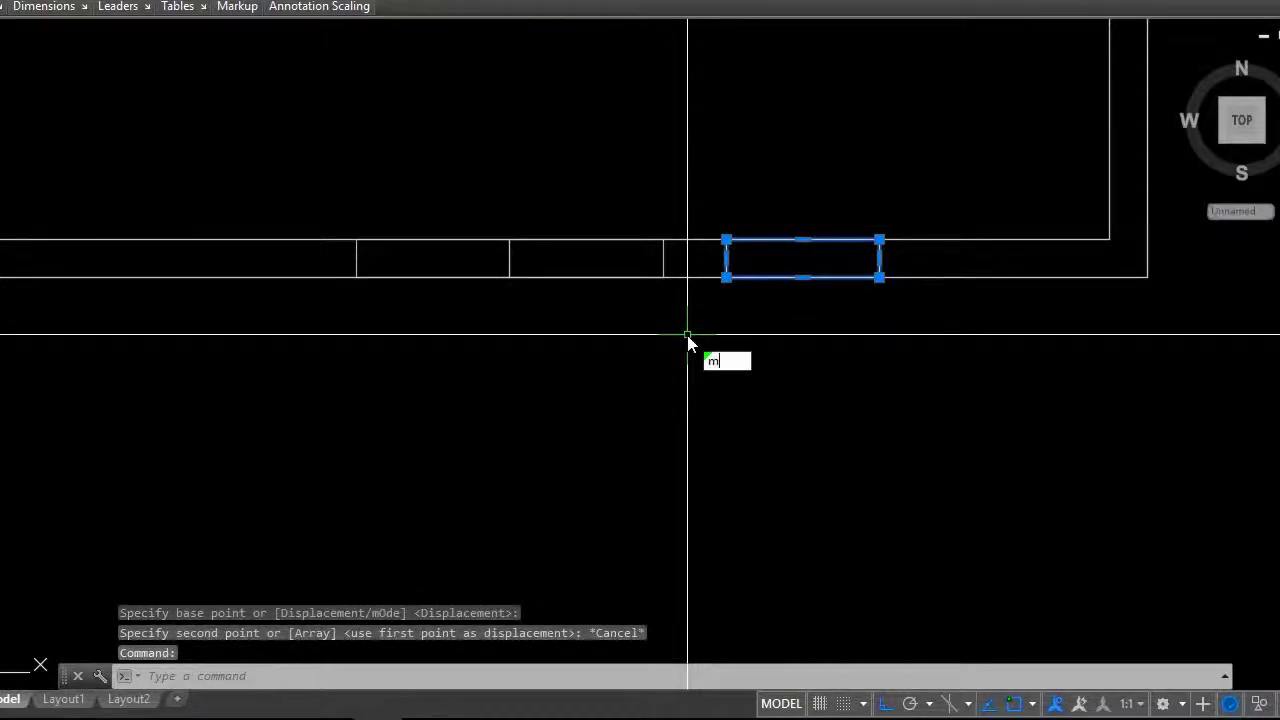
{"action": "left_click", "coordinate": [745, 399]}
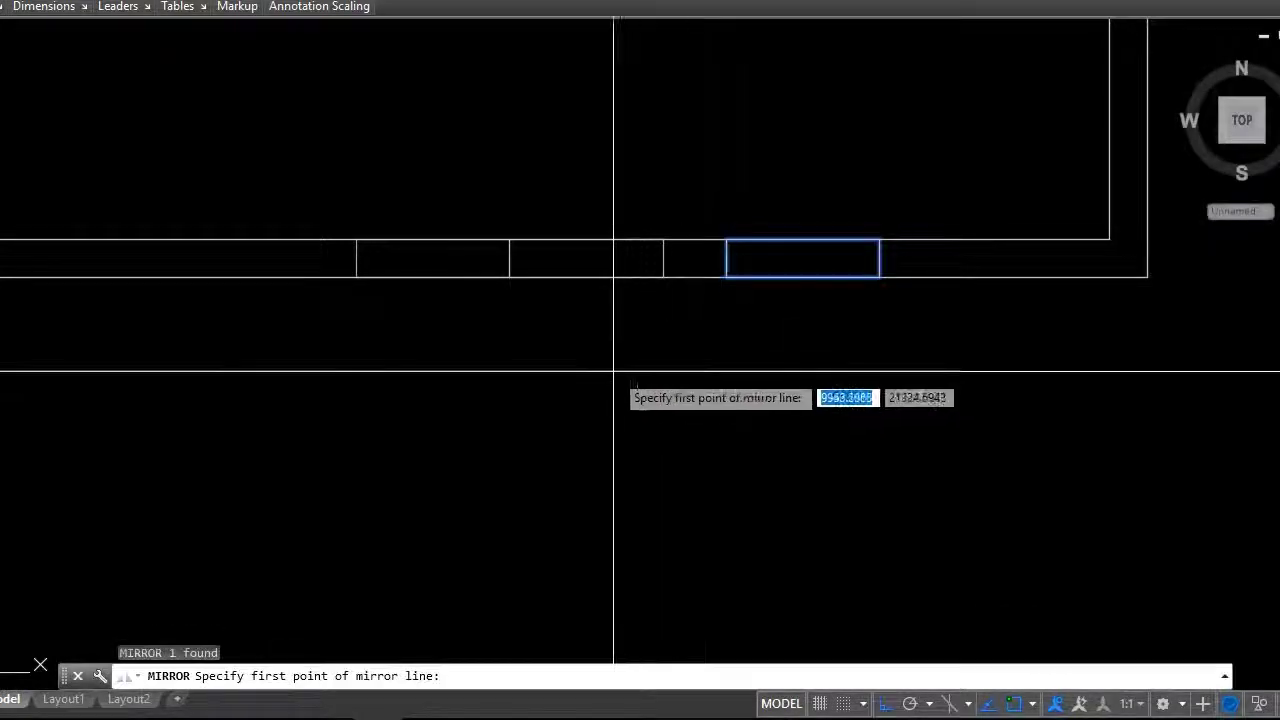
{"action": "left_click", "coordinate": [509, 277]}
{"action": "left_click", "coordinate": [483, 431]}
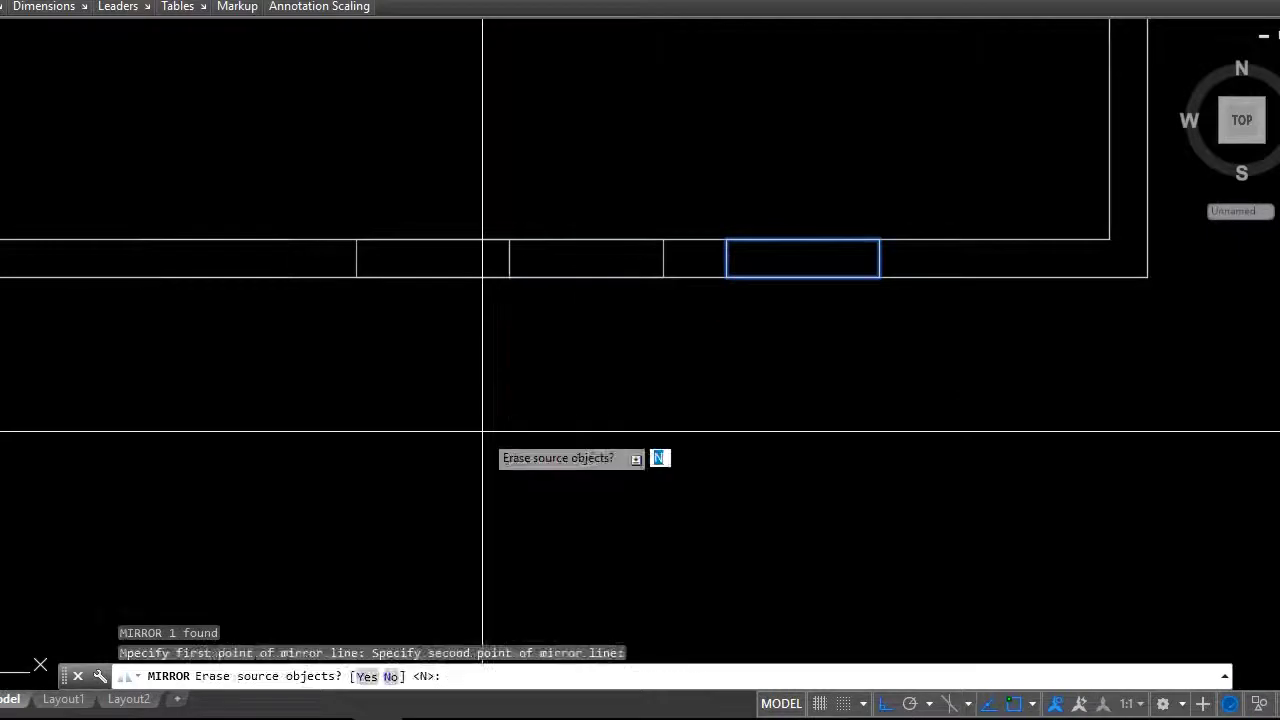
{"action": "key", "text": "Return"}
{"action": "scroll", "coordinate": [517, 220], "scroll_direction": "down", "scroll_amount": 3}
{"action": "scroll", "coordinate": [471, 349], "scroll_direction": "up", "scroll_amount": 3}
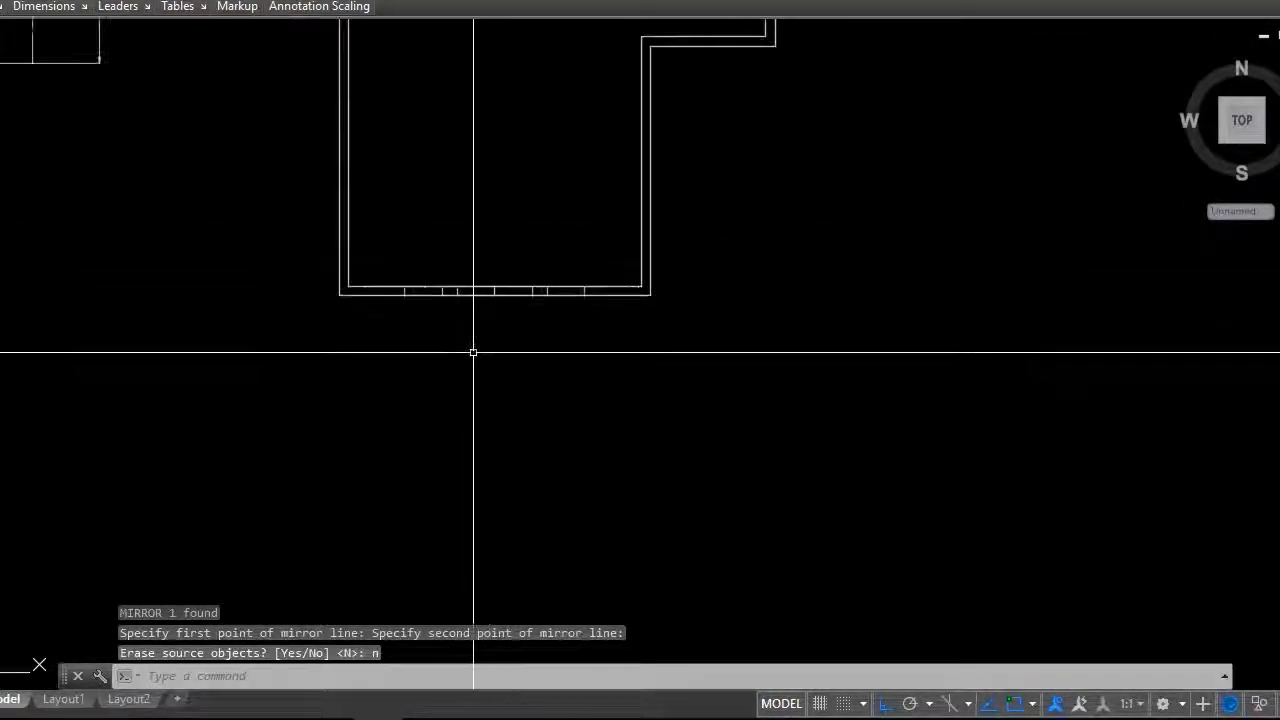
{"action": "scroll", "coordinate": [480, 335], "scroll_direction": "up", "scroll_amount": 1}
{"action": "scroll", "coordinate": [472, 332], "scroll_direction": "up", "scroll_amount": 6}
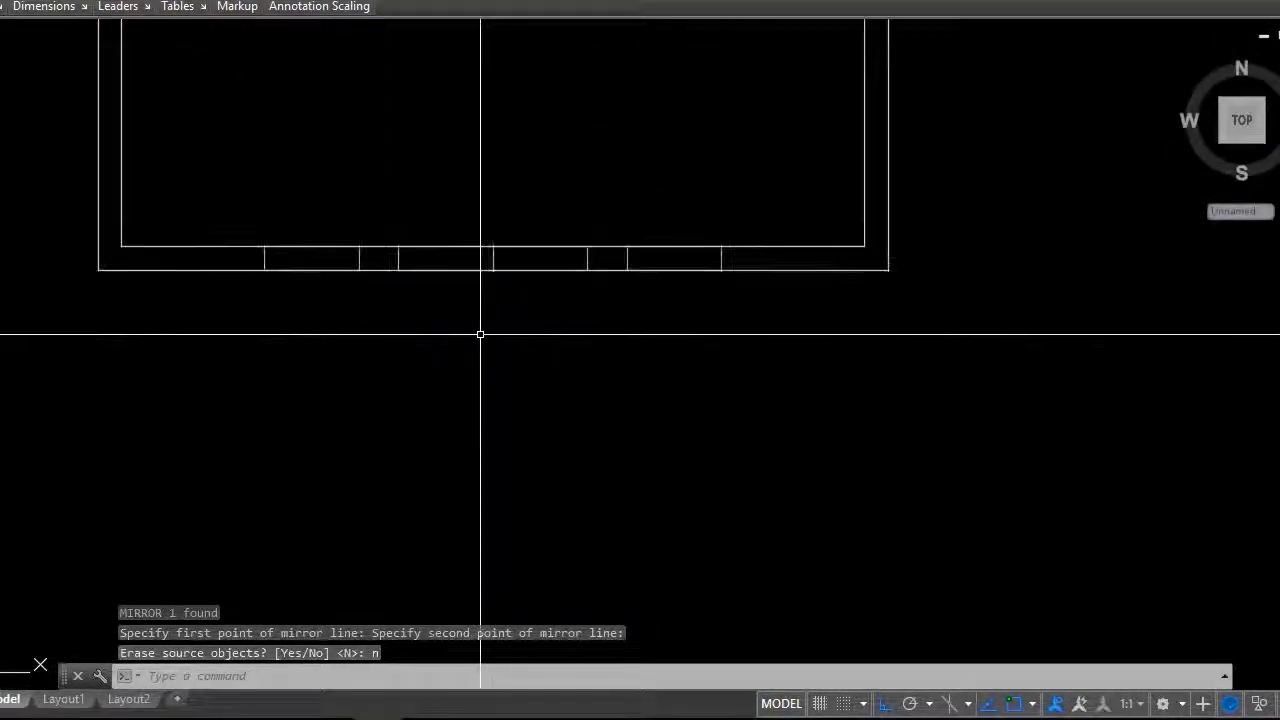
{"action": "scroll", "coordinate": [490, 290], "scroll_direction": "down", "scroll_amount": 2}
{"action": "scroll", "coordinate": [469, 311], "scroll_direction": "down", "scroll_amount": 3}
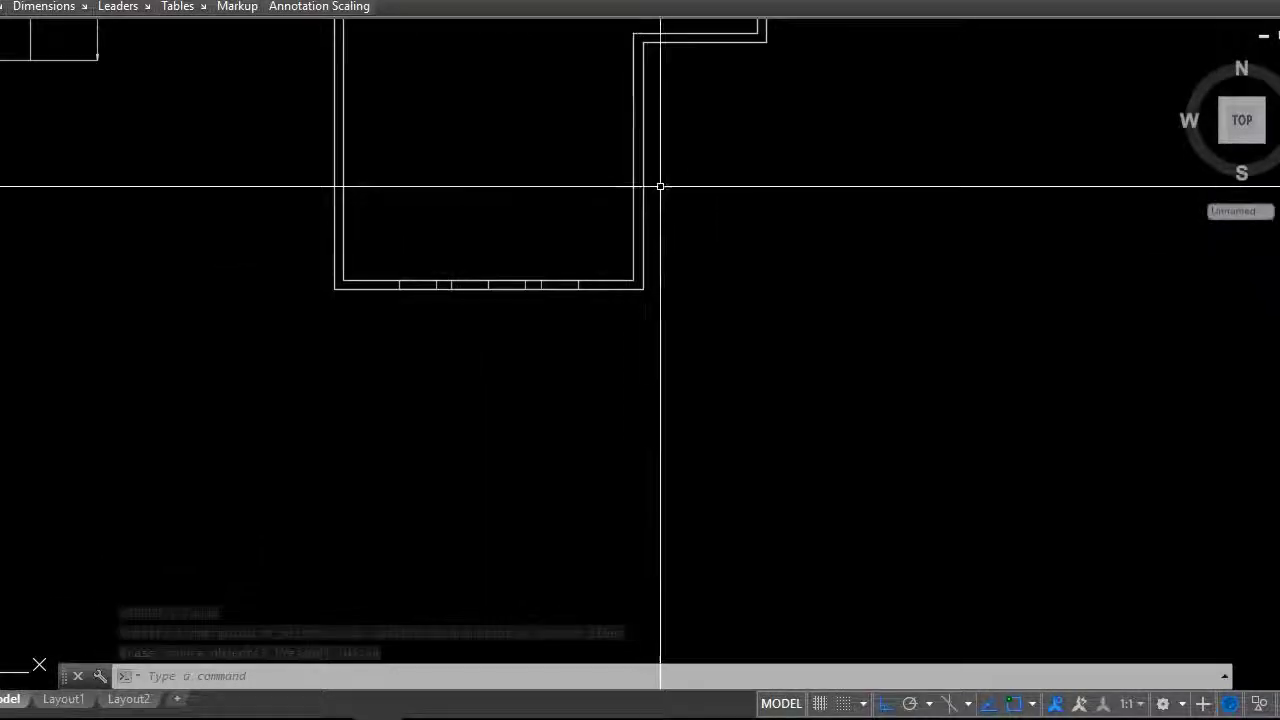
{"action": "scroll", "coordinate": [683, 175], "scroll_direction": "down", "scroll_amount": 1}
{"action": "scroll", "coordinate": [700, 130], "scroll_direction": "up", "scroll_amount": 2}
{"action": "scroll", "coordinate": [705, 105], "scroll_direction": "up", "scroll_amount": 3}
{"action": "type", "text": "RE"}
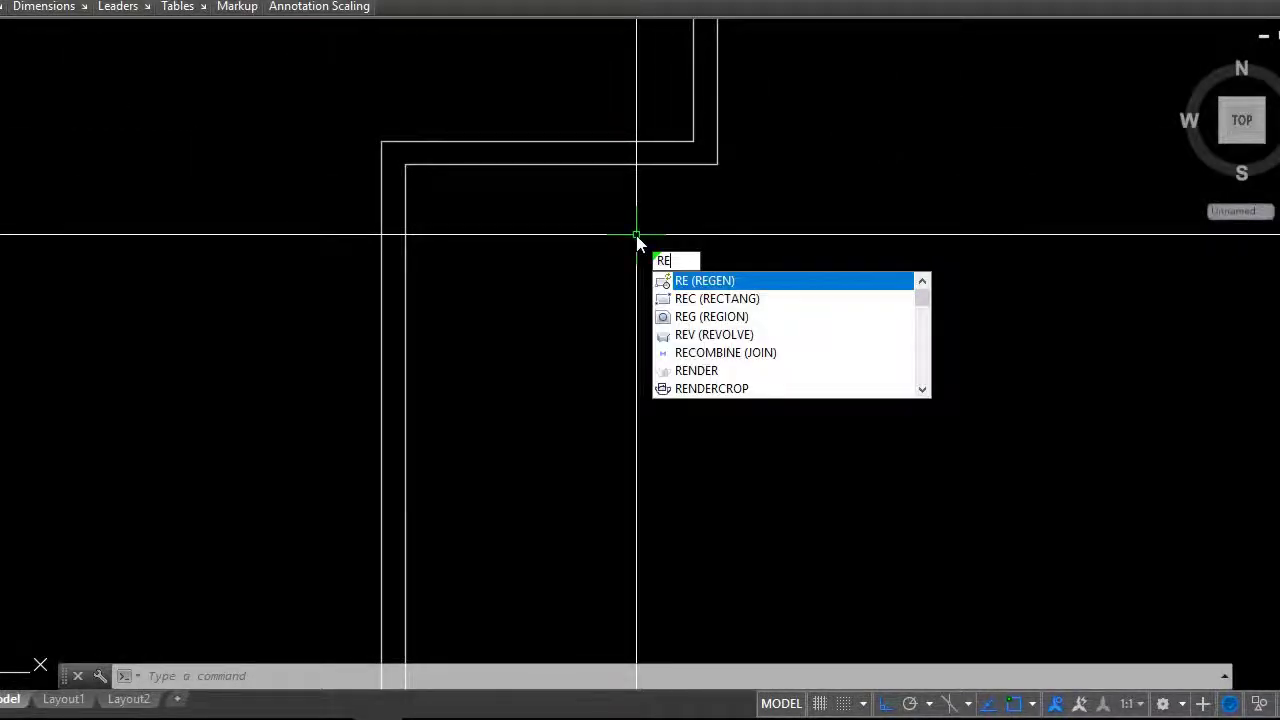
With Ortho on, draw an 800 by 150 rectangle beside the walls' inner corner.
{"action": "key", "text": "Return"}
{"action": "left_click", "coordinate": [628, 251]}
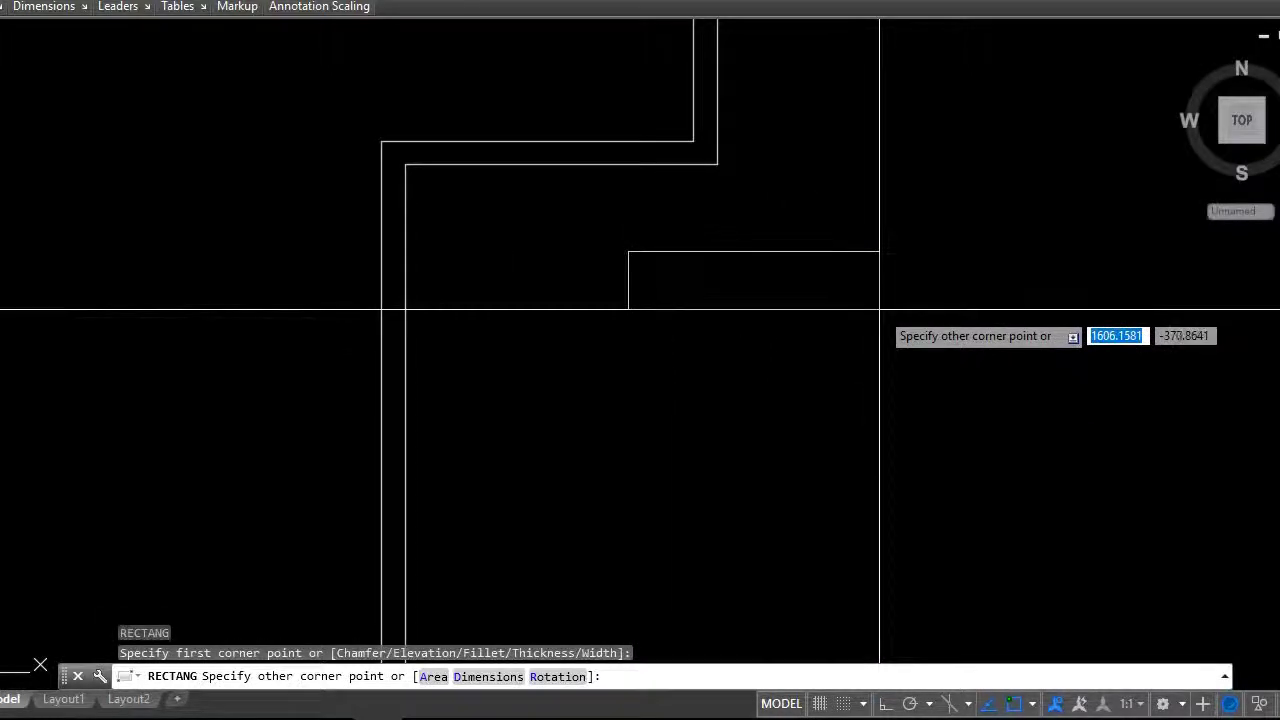
{"action": "key", "text": "F8"}
{"action": "type", "text": "800"}
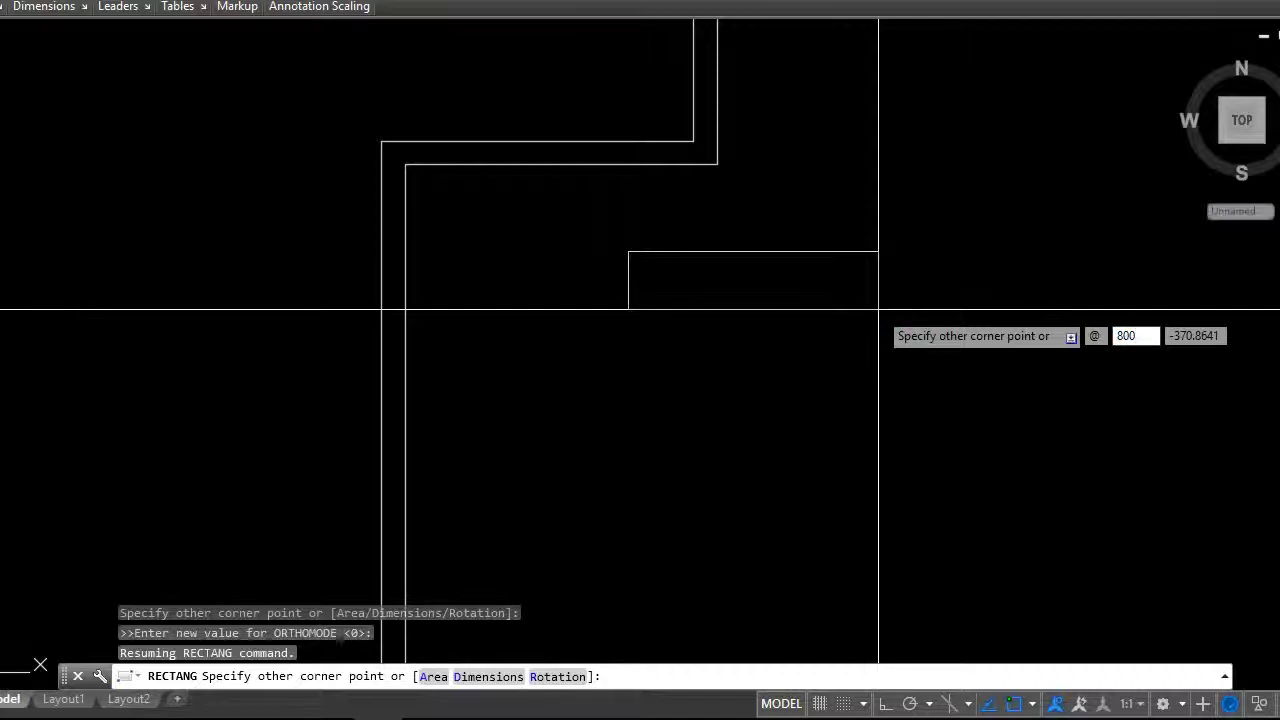
{"action": "key", "text": "Tab"}
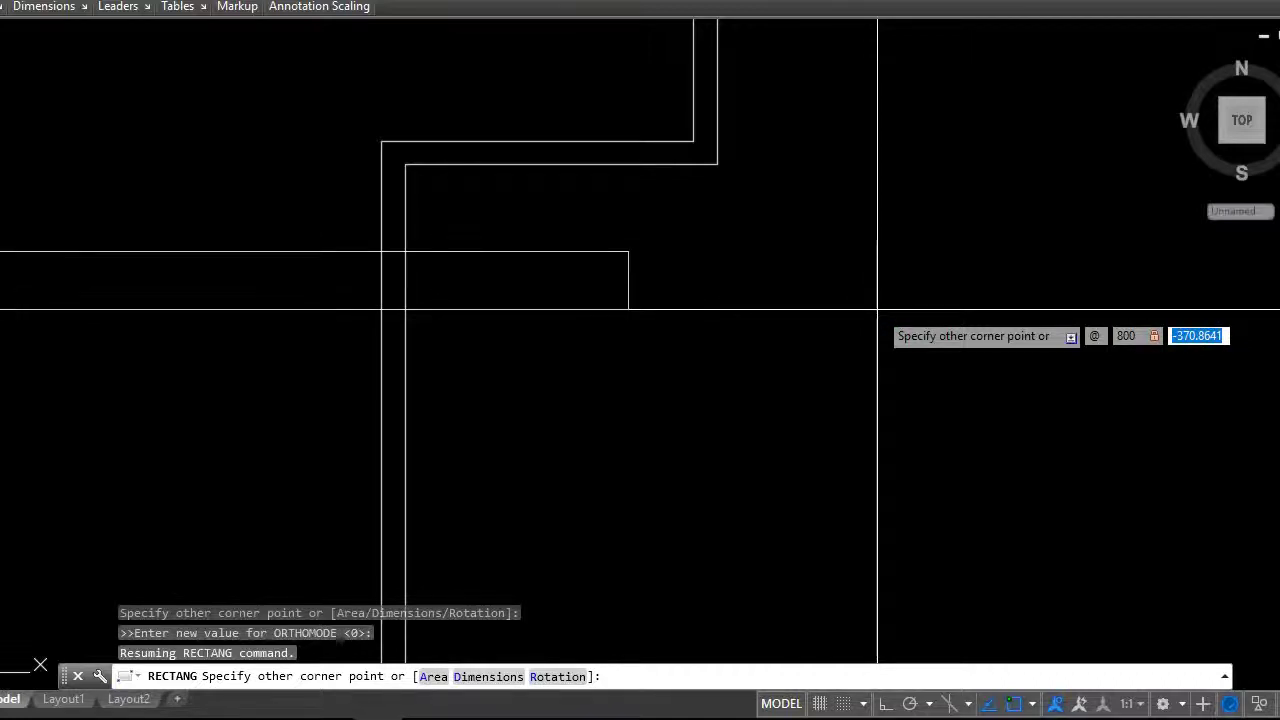
{"action": "type", "text": "150"}
{"action": "key", "text": "Return"}
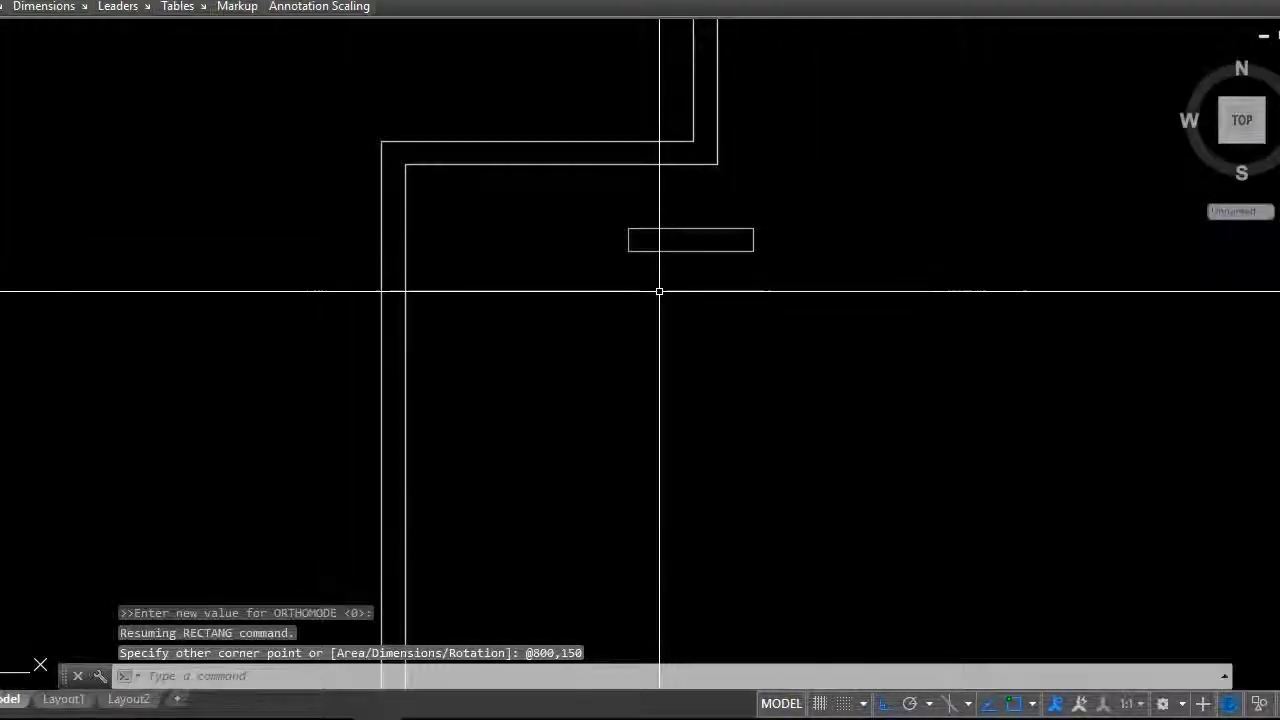
{"action": "type", "text": "R"}
{"action": "key", "text": "Escape"}
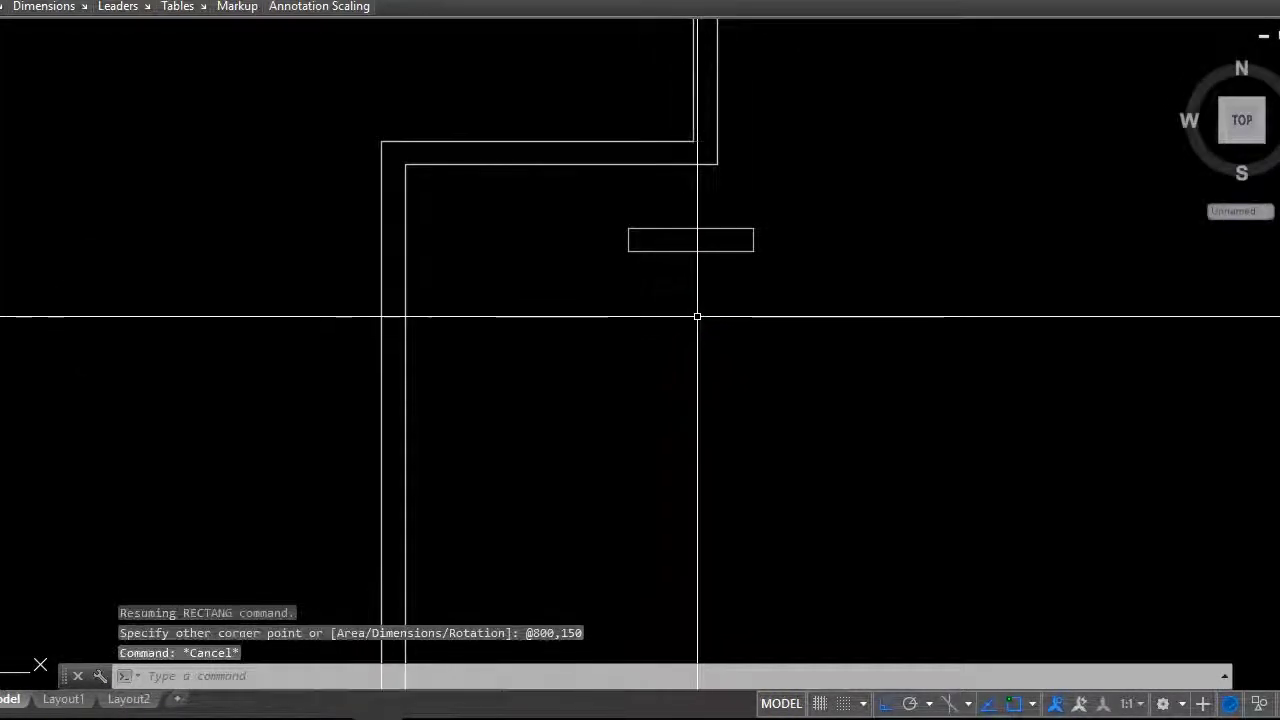
{"action": "scroll", "coordinate": [651, 306], "scroll_direction": "down", "scroll_amount": 3}
{"action": "scroll", "coordinate": [663, 259], "scroll_direction": "up", "scroll_amount": 2}
Move the 800 by 150 rectangle onto the upper wall line.
{"action": "left_click", "coordinate": [735, 281]}
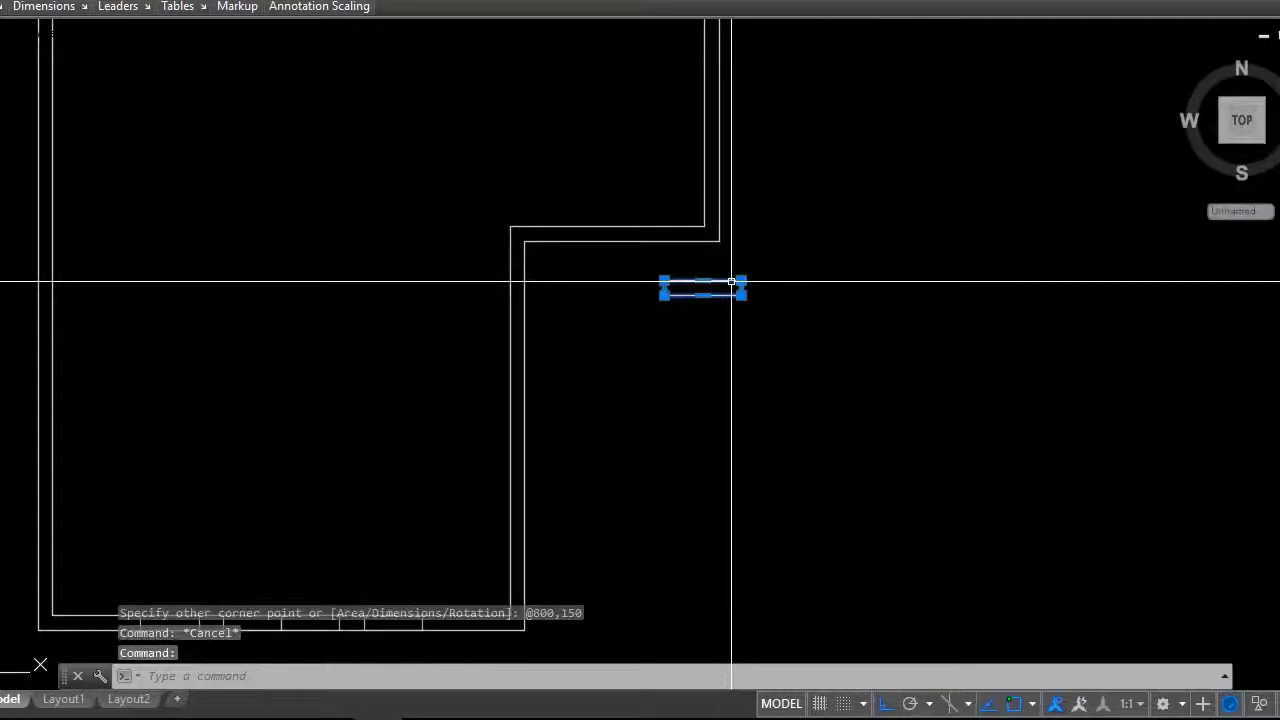
{"action": "right_click", "coordinate": [733, 283]}
{"action": "left_click", "coordinate": [781, 376]}
{"action": "scroll", "coordinate": [730, 275], "scroll_direction": "up", "scroll_amount": 3}
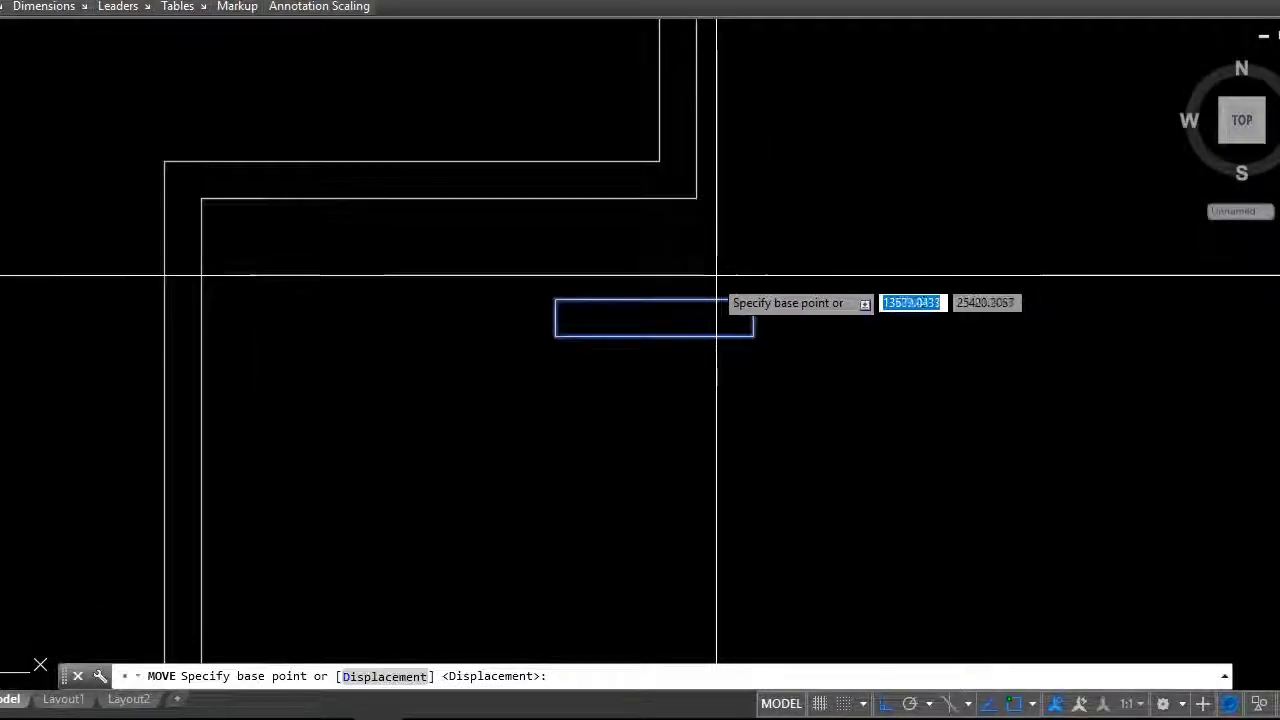
{"action": "left_click", "coordinate": [654, 299]}
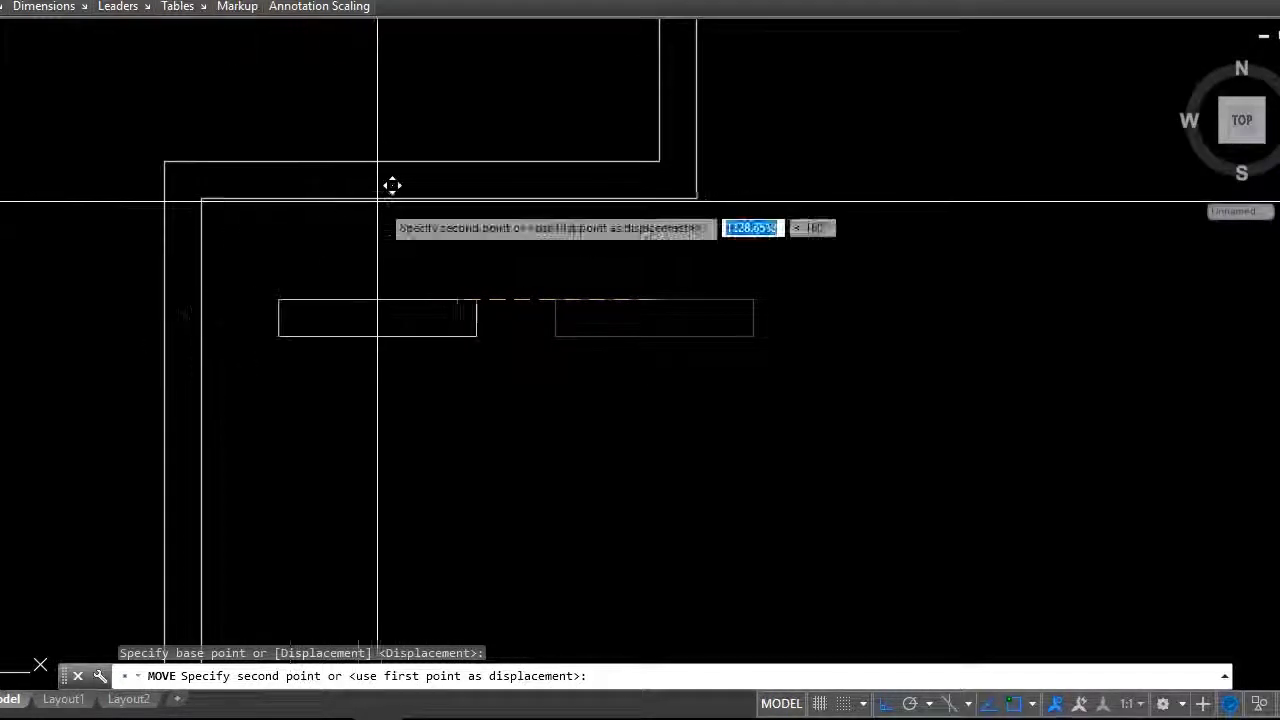
{"action": "left_click", "coordinate": [460, 183]}
{"action": "key", "text": "Escape"}
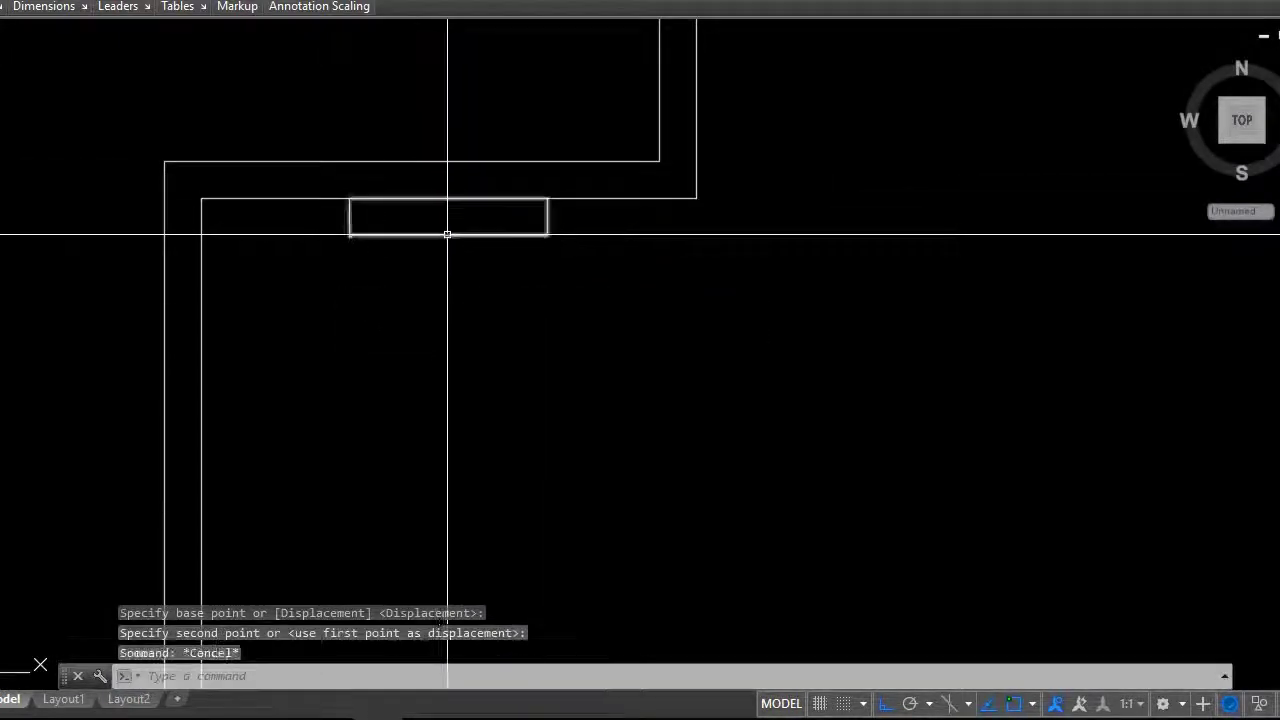
Move the rectangle 150 units into the wall thickness.
{"action": "left_click", "coordinate": [467, 236]}
{"action": "right_click", "coordinate": [609, 283]}
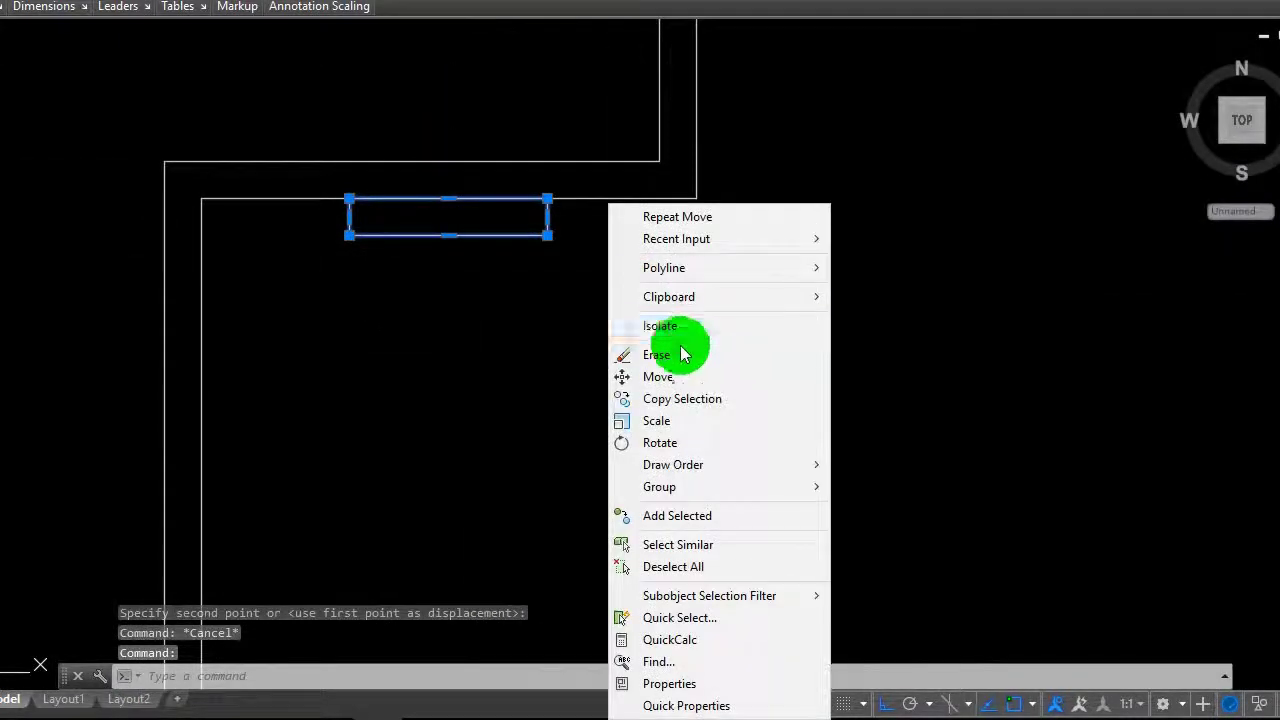
{"action": "left_click", "coordinate": [686, 372]}
{"action": "left_click", "coordinate": [686, 372]}
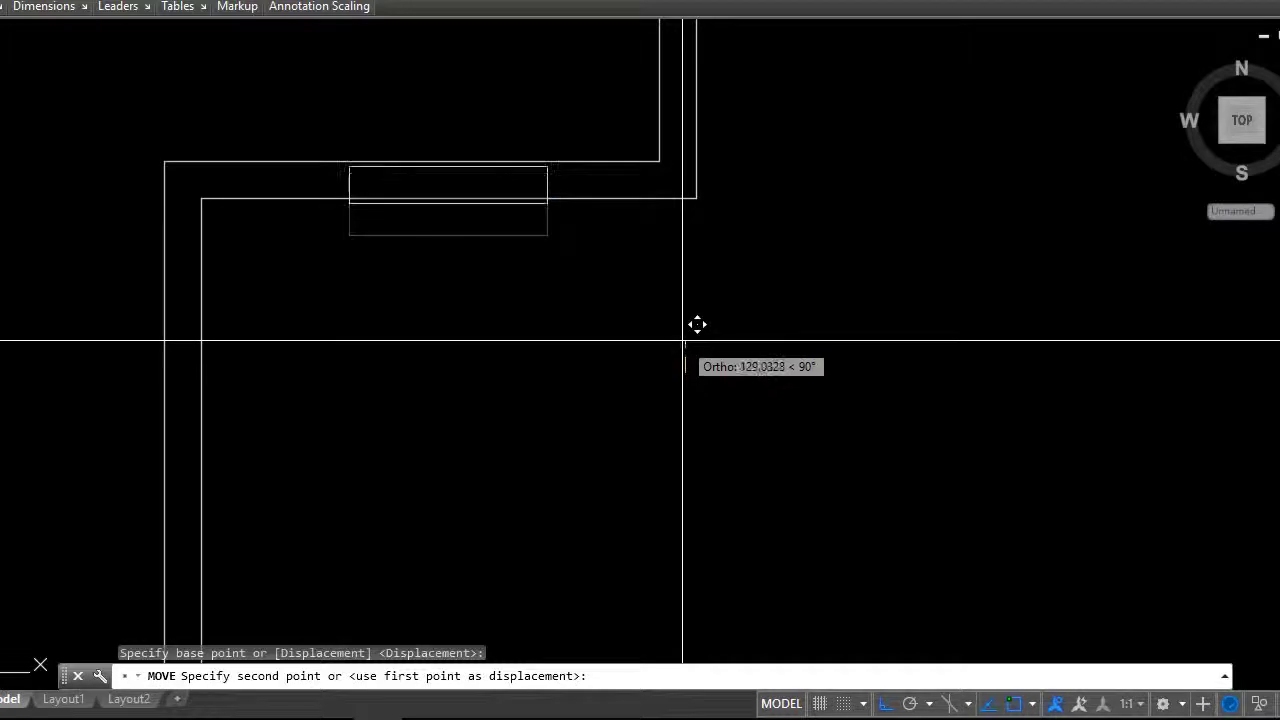
{"action": "type", "text": "150"}
{"action": "key", "text": "Return"}
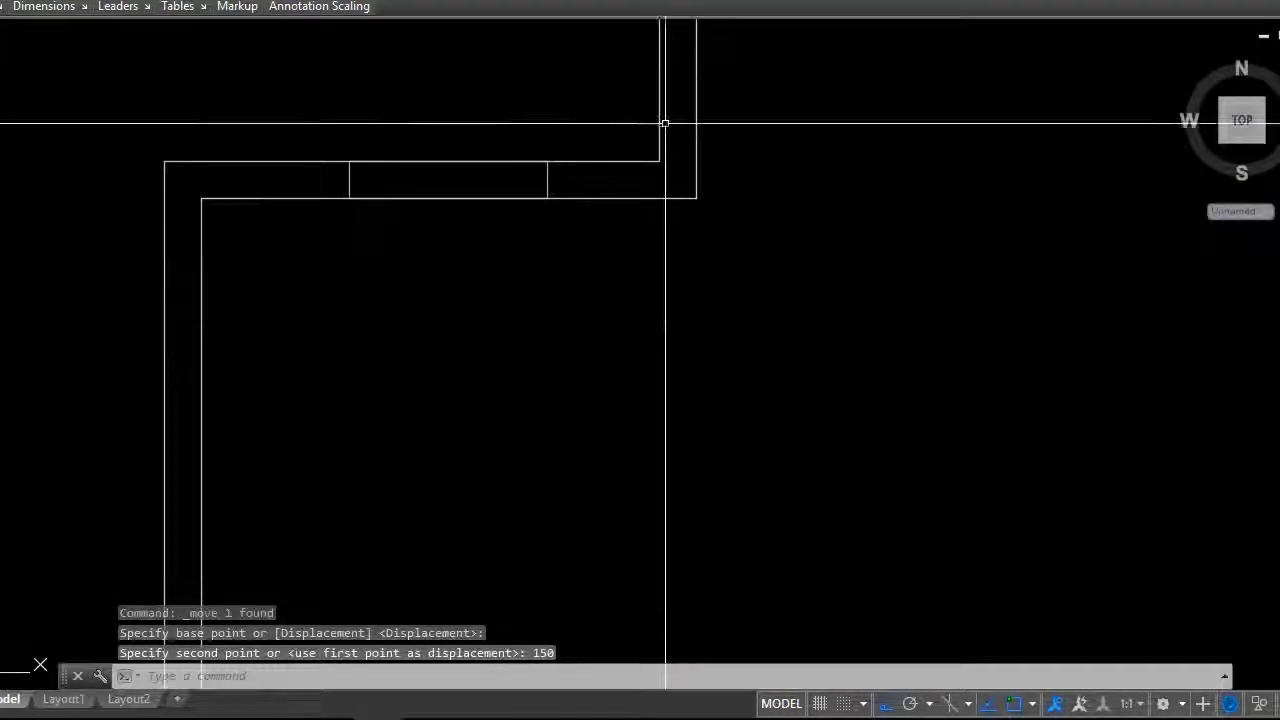
{"action": "scroll", "coordinate": [663, 120], "scroll_direction": "down", "scroll_amount": 4}
{"action": "scroll", "coordinate": [670, 150], "scroll_direction": "up", "scroll_amount": 2}
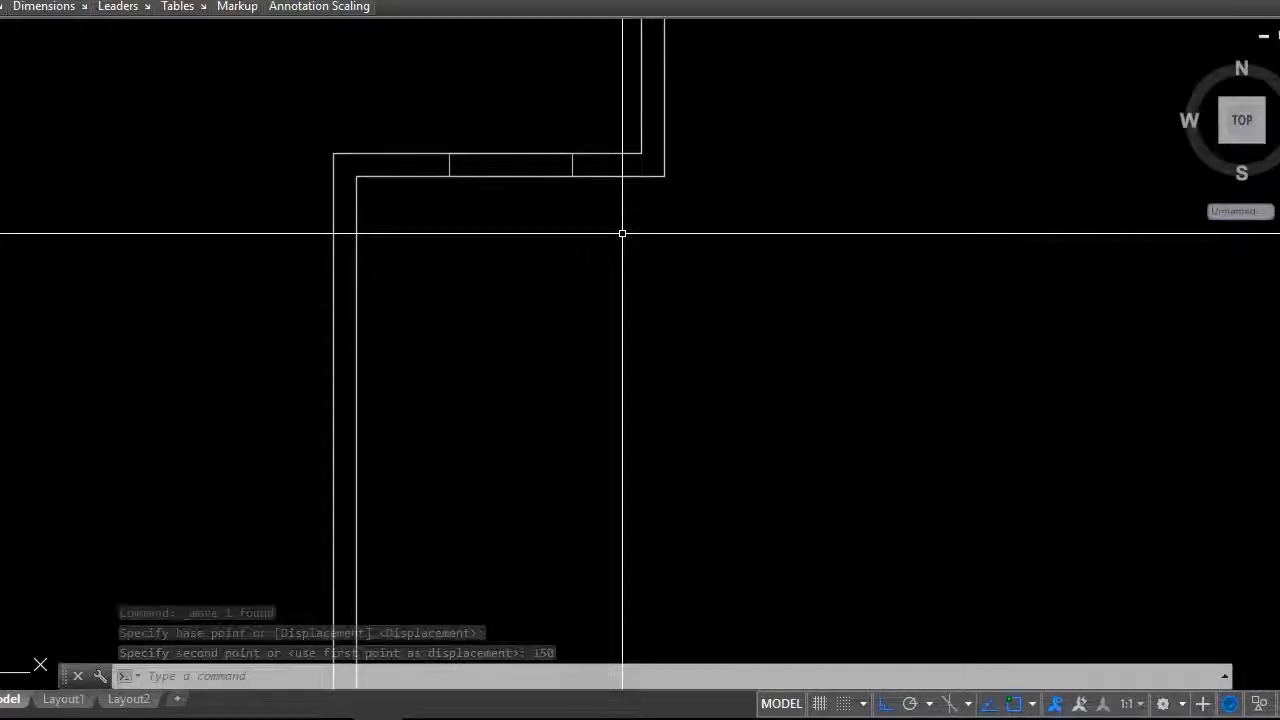
{"action": "scroll", "coordinate": [470, 128], "scroll_direction": "down", "scroll_amount": 2}
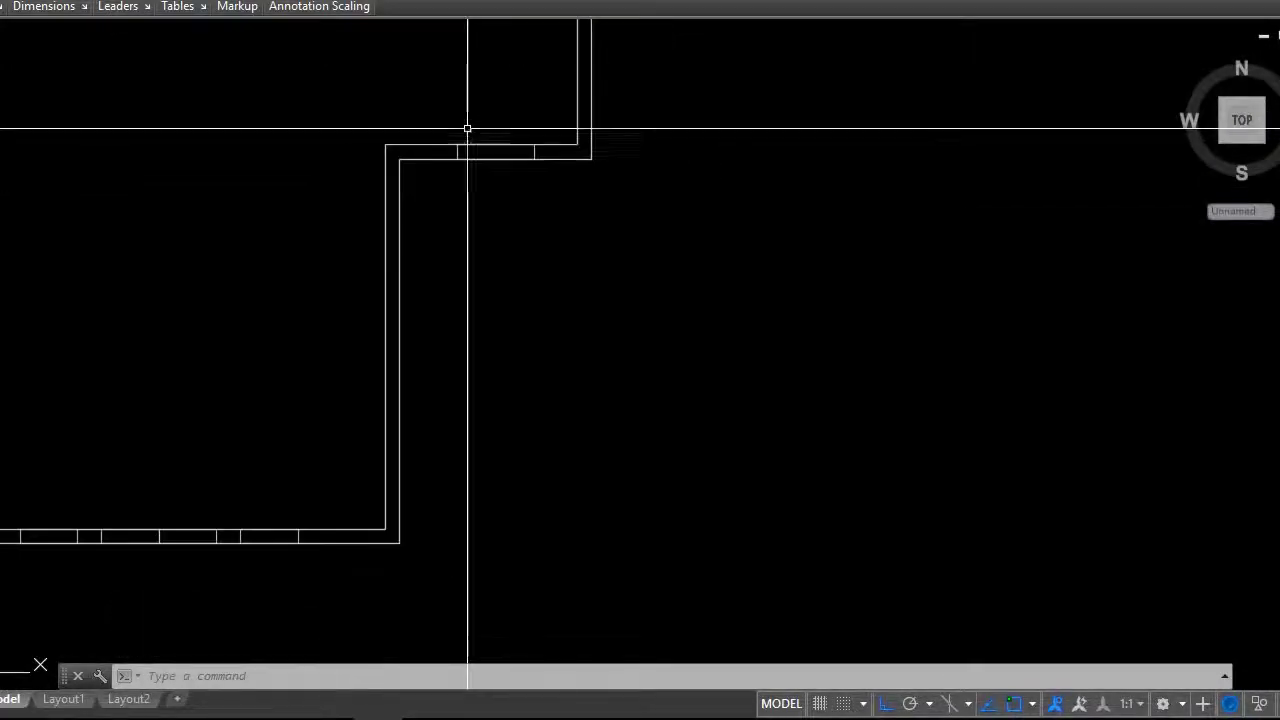
{"action": "scroll", "coordinate": [194, 451], "scroll_direction": "up", "scroll_amount": 1}
{"action": "scroll", "coordinate": [342, 421], "scroll_direction": "down", "scroll_amount": 1}
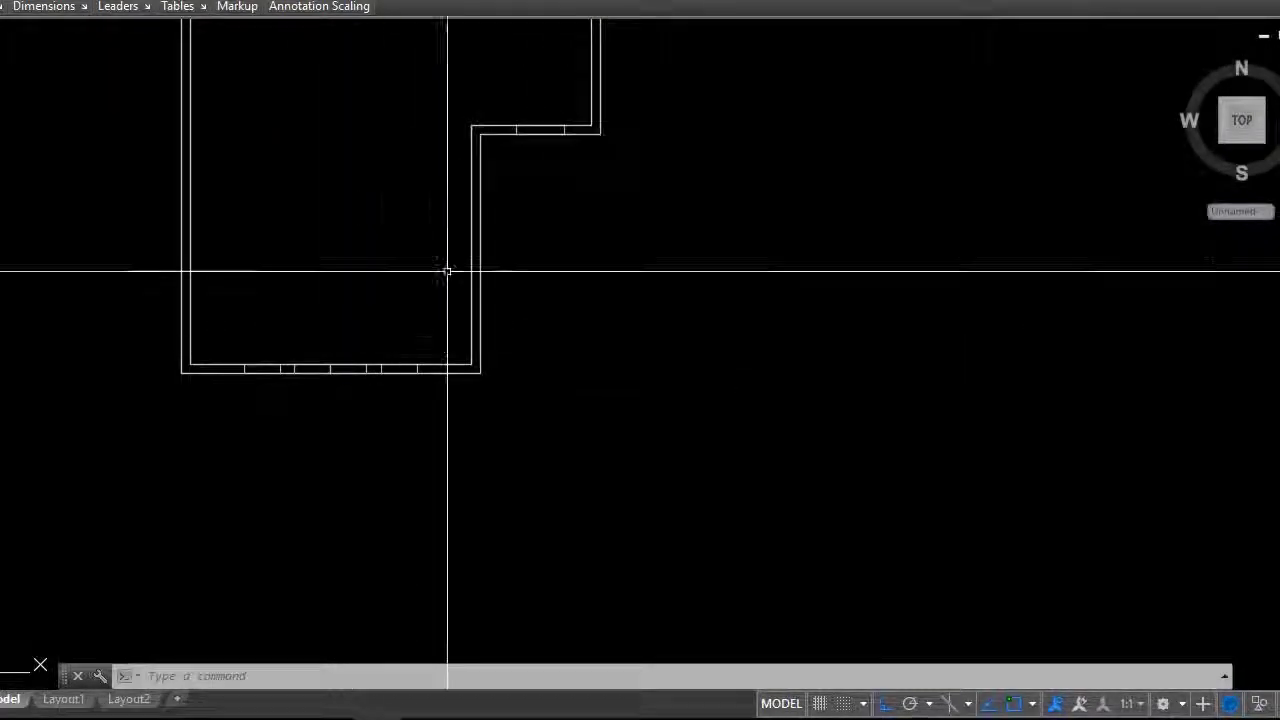
{"action": "scroll", "coordinate": [577, 114], "scroll_direction": "up", "scroll_amount": 3}
Move the rectangle along the wall to its final opening position near the inner corner.
{"action": "left_click", "coordinate": [540, 155]}
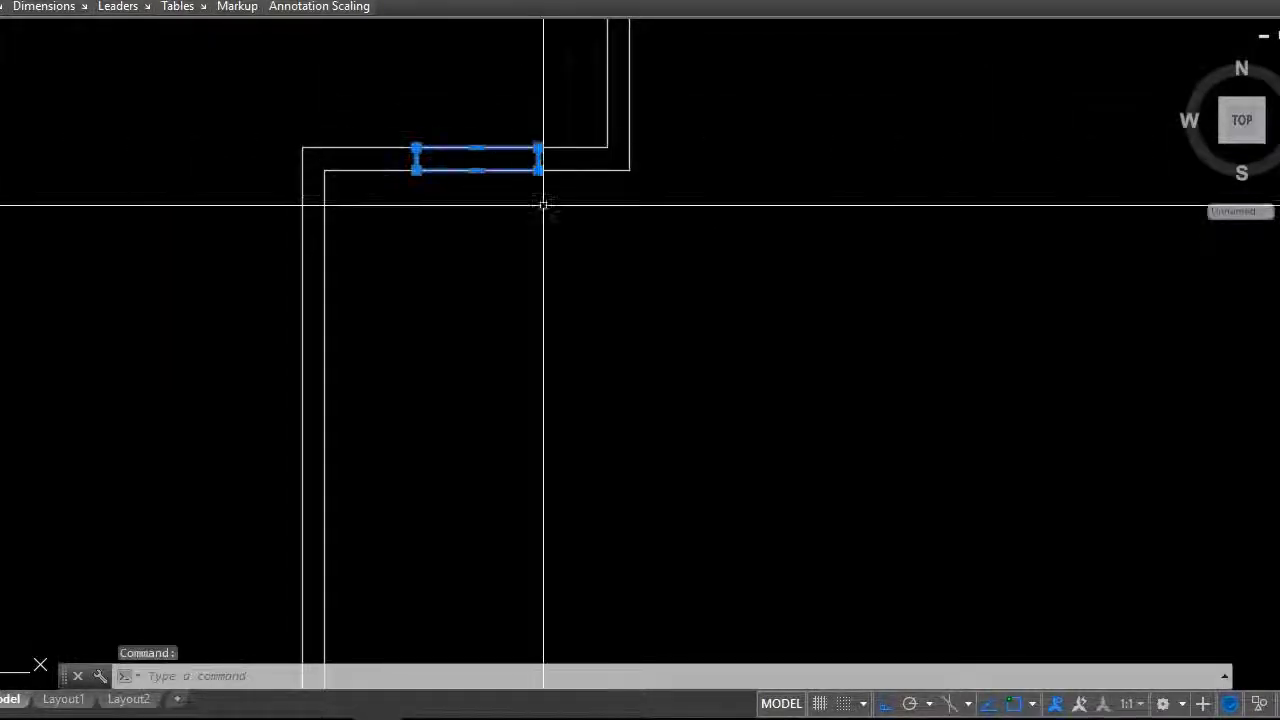
{"action": "type", "text": "m"}
{"action": "key", "text": "Return"}
{"action": "left_click", "coordinate": [574, 345]}
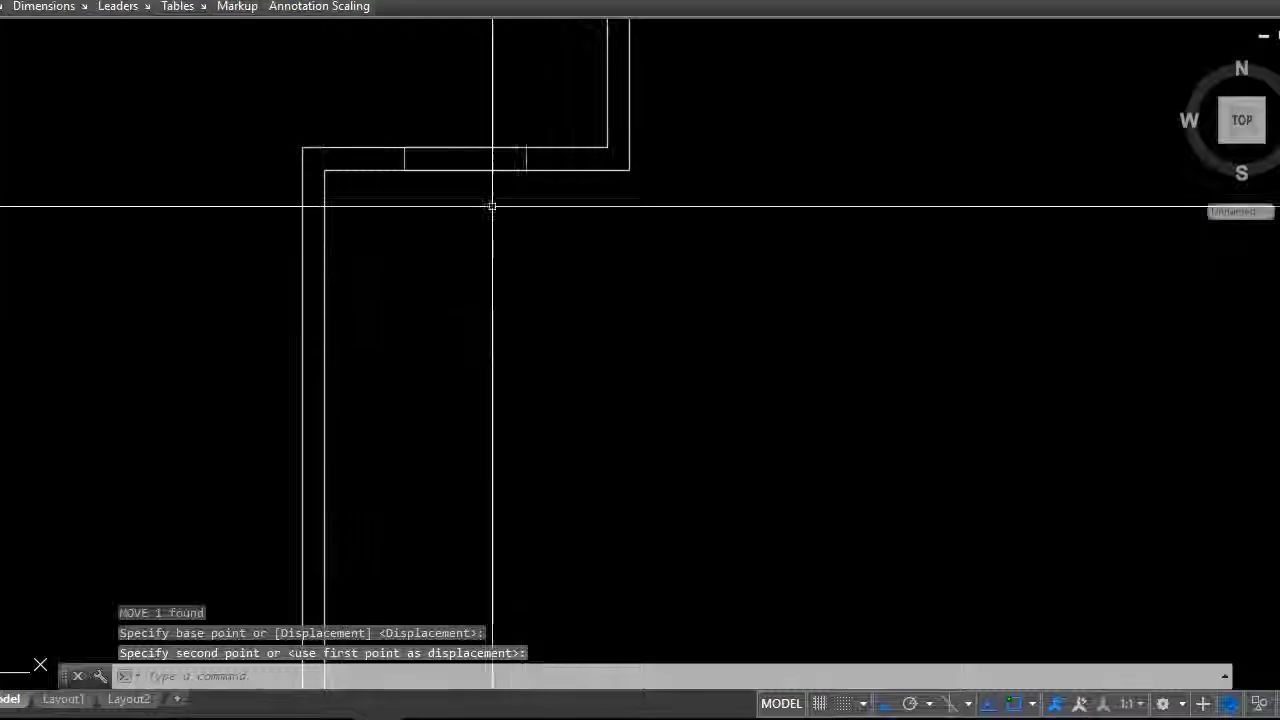
{"action": "scroll", "coordinate": [491, 206], "scroll_direction": "up", "scroll_amount": 2}
{"action": "scroll", "coordinate": [386, 291], "scroll_direction": "up", "scroll_amount": 1}
{"action": "scroll", "coordinate": [351, 386], "scroll_direction": "up", "scroll_amount": 2}
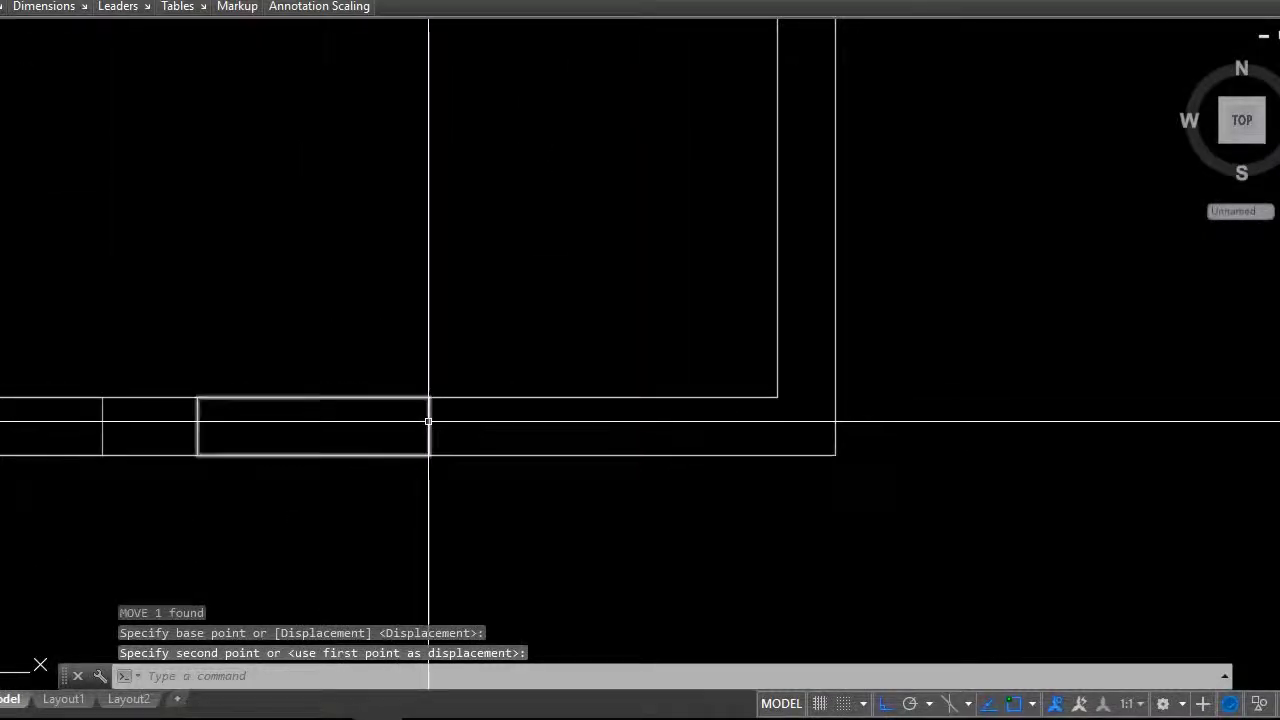
{"action": "left_click", "coordinate": [429, 399]}
{"action": "right_click", "coordinate": [480, 235]}
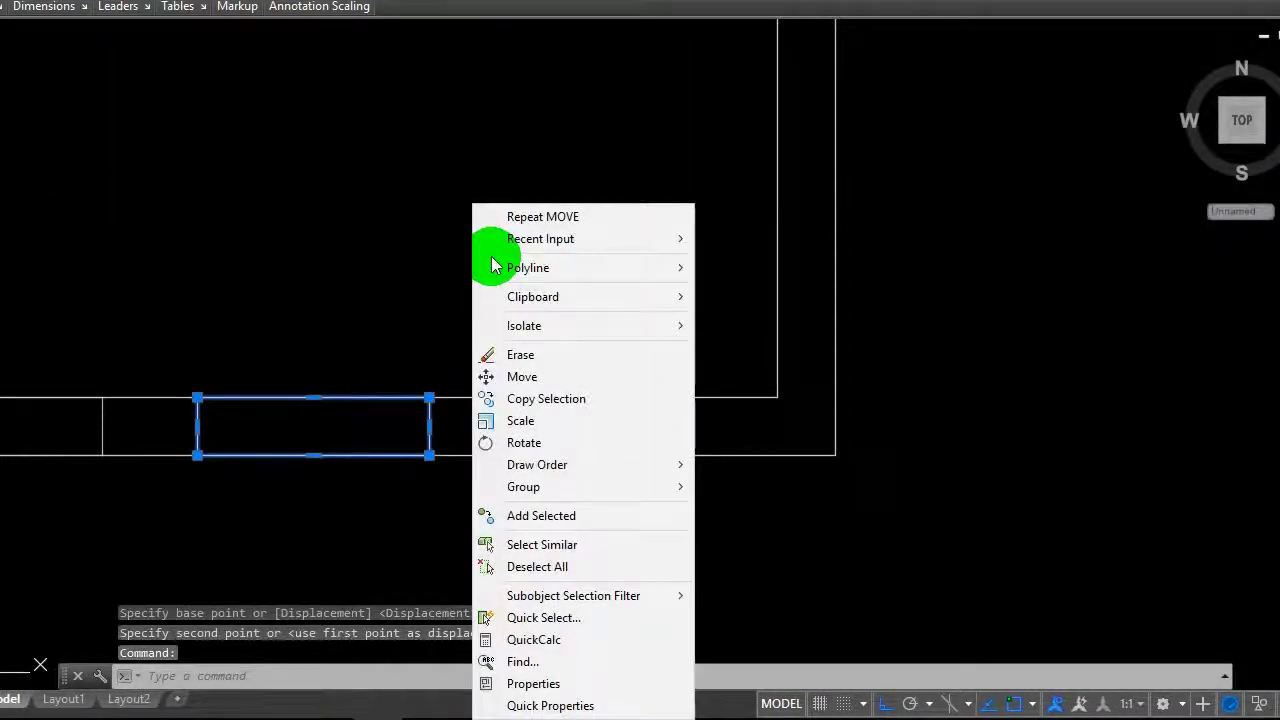
{"action": "key", "text": "Escape"}
{"action": "key", "text": "Escape"}
{"action": "scroll", "coordinate": [274, 271], "scroll_direction": "down", "scroll_amount": 3}
{"action": "scroll", "coordinate": [383, 169], "scroll_direction": "up", "scroll_amount": 2}
{"action": "scroll", "coordinate": [349, 143], "scroll_direction": "up", "scroll_amount": 1}
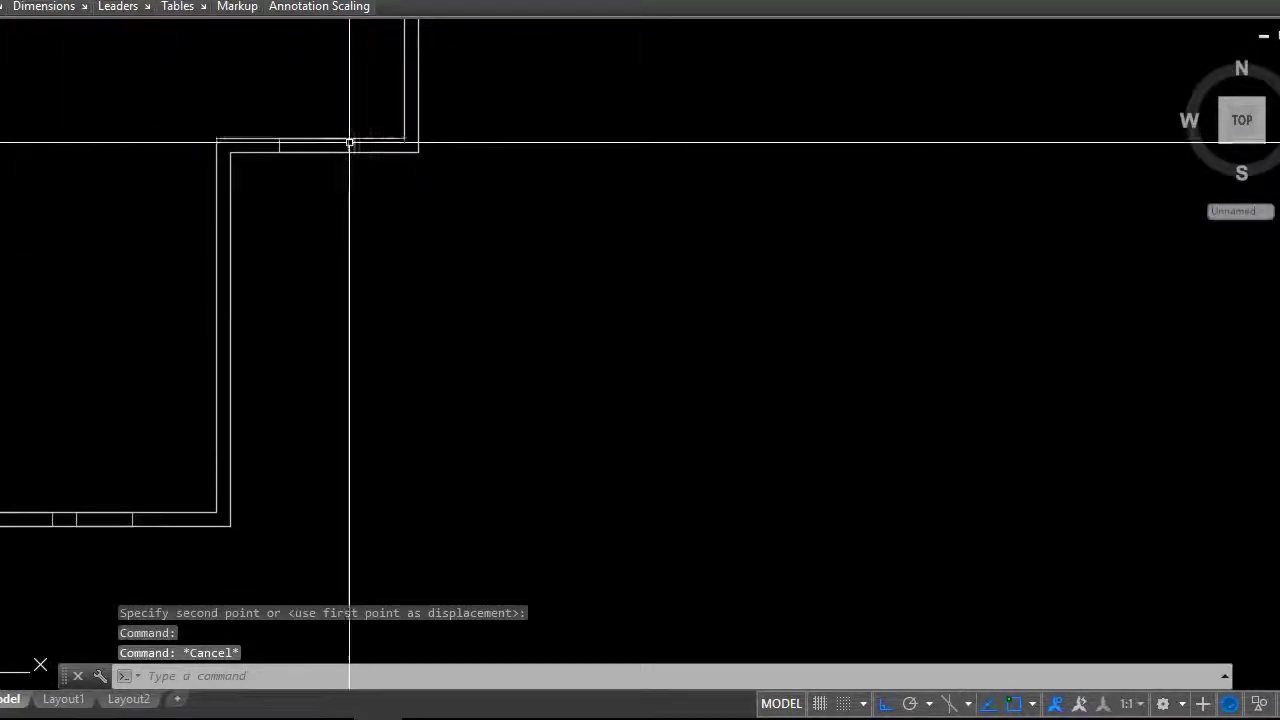
{"action": "scroll", "coordinate": [349, 143], "scroll_direction": "up", "scroll_amount": 5}
Abandon an unfinished rectangle and erase the stray thin rectangle.
{"action": "type", "text": "c"}
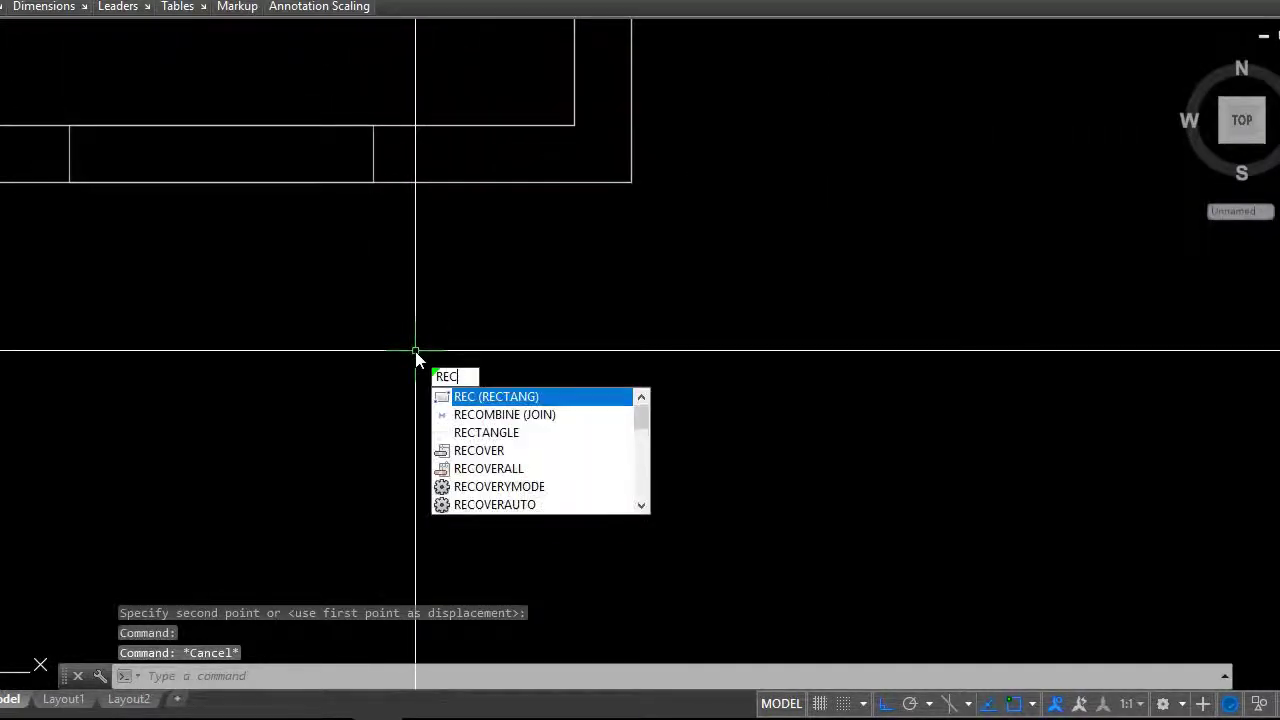
{"action": "key", "text": "Return"}
{"action": "left_click", "coordinate": [393, 311]}
{"action": "type", "text": "500"}
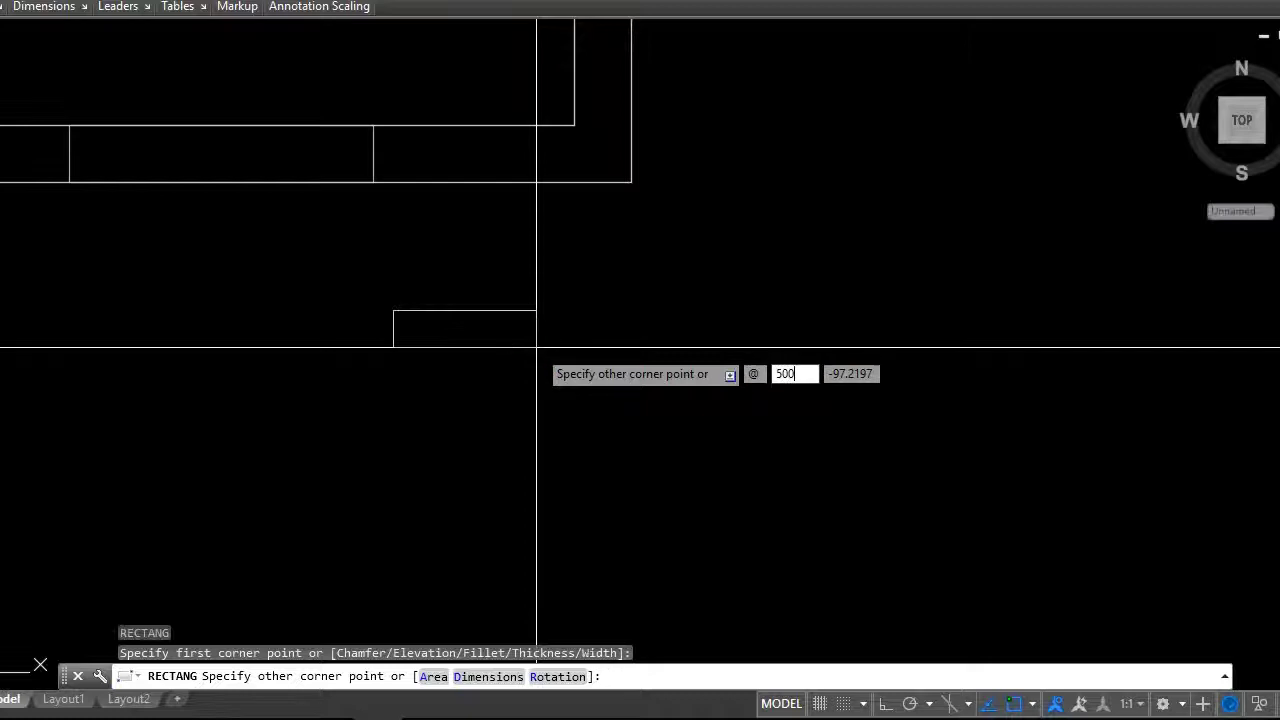
{"action": "key", "text": "Return"}
{"action": "type", "text": "1"}
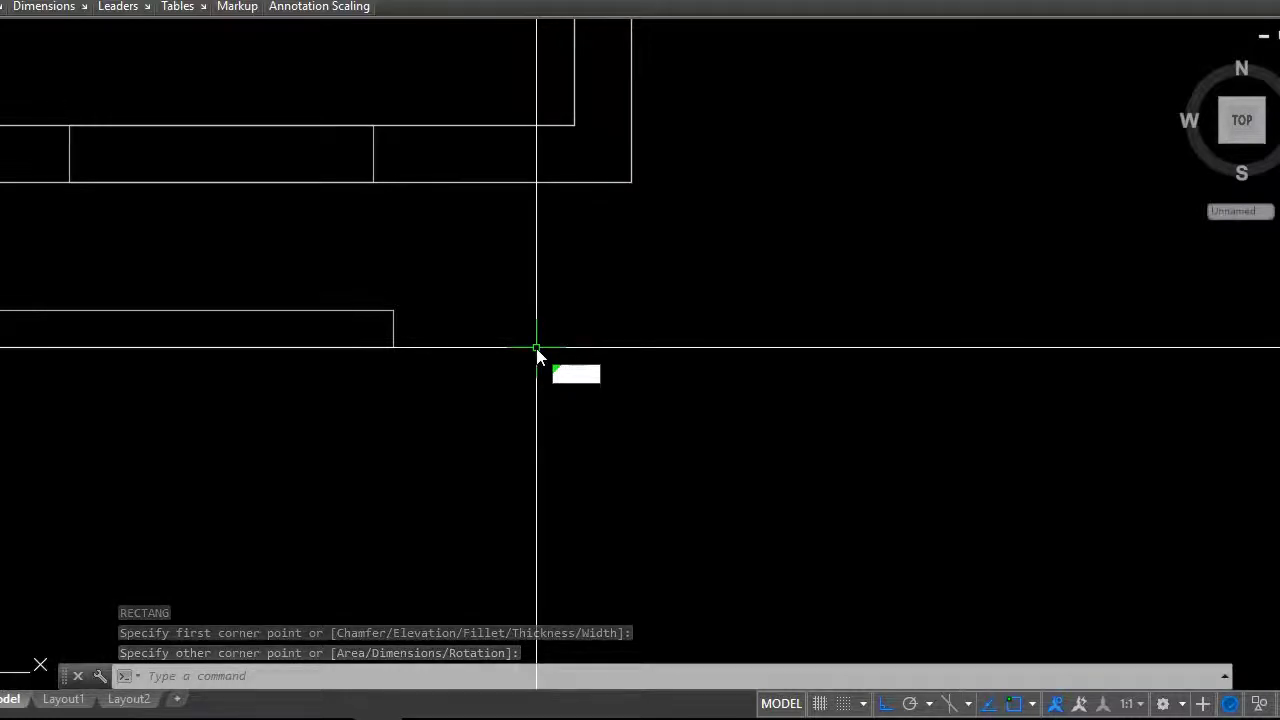
{"action": "key", "text": "Escape"}
{"action": "key", "text": "Escape"}
{"action": "scroll", "coordinate": [548, 320], "scroll_direction": "down", "scroll_amount": 1}
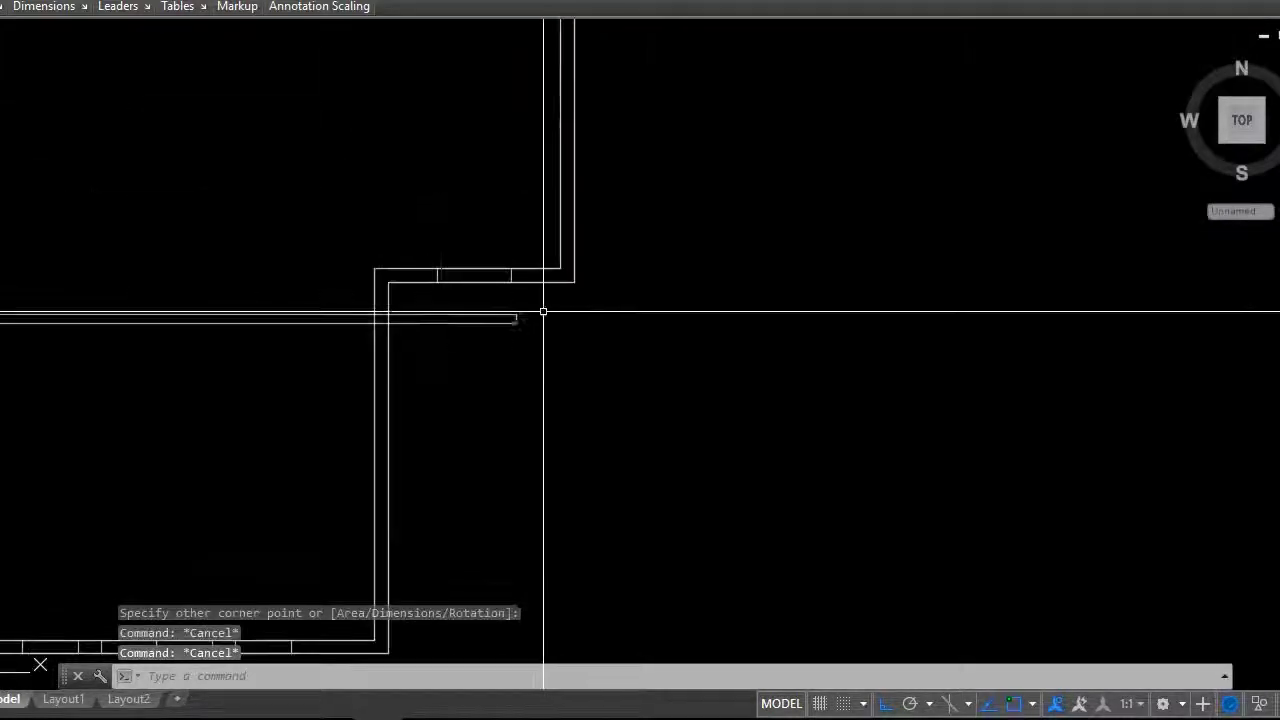
{"action": "scroll", "coordinate": [463, 340], "scroll_direction": "down", "scroll_amount": 1}
{"action": "scroll", "coordinate": [483, 297], "scroll_direction": "down", "scroll_amount": 1}
{"action": "left_click", "coordinate": [484, 301]}
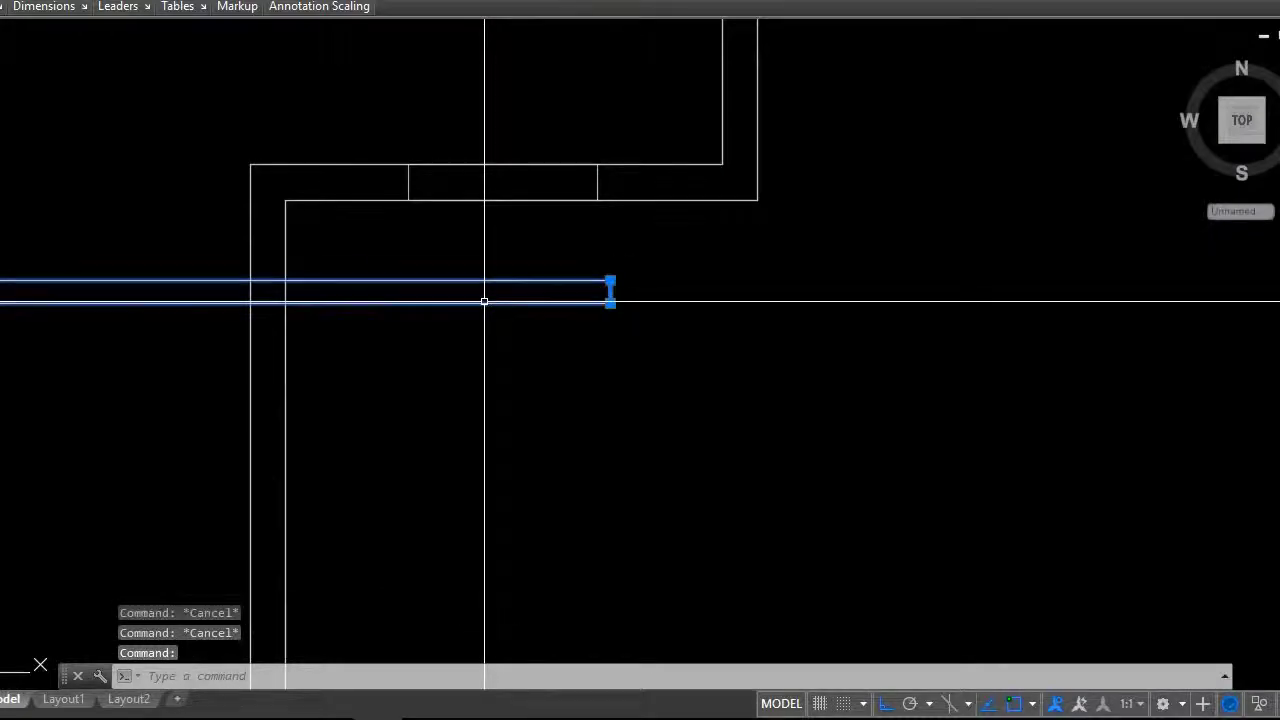
{"action": "type", "text": "e"}
{"action": "key", "text": "Return"}
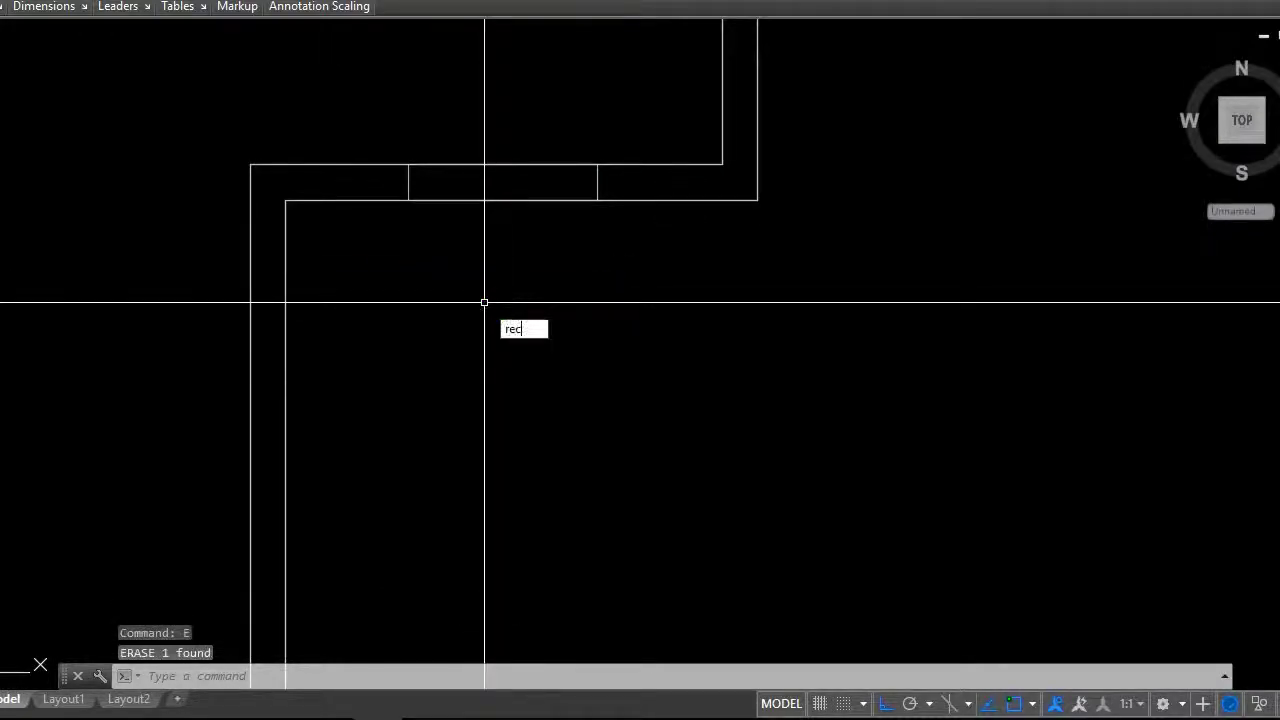
Draw a 500 by 150 rectangle below the top wall and select it.
{"action": "key", "text": "Return"}
{"action": "left_click", "coordinate": [484, 302]}
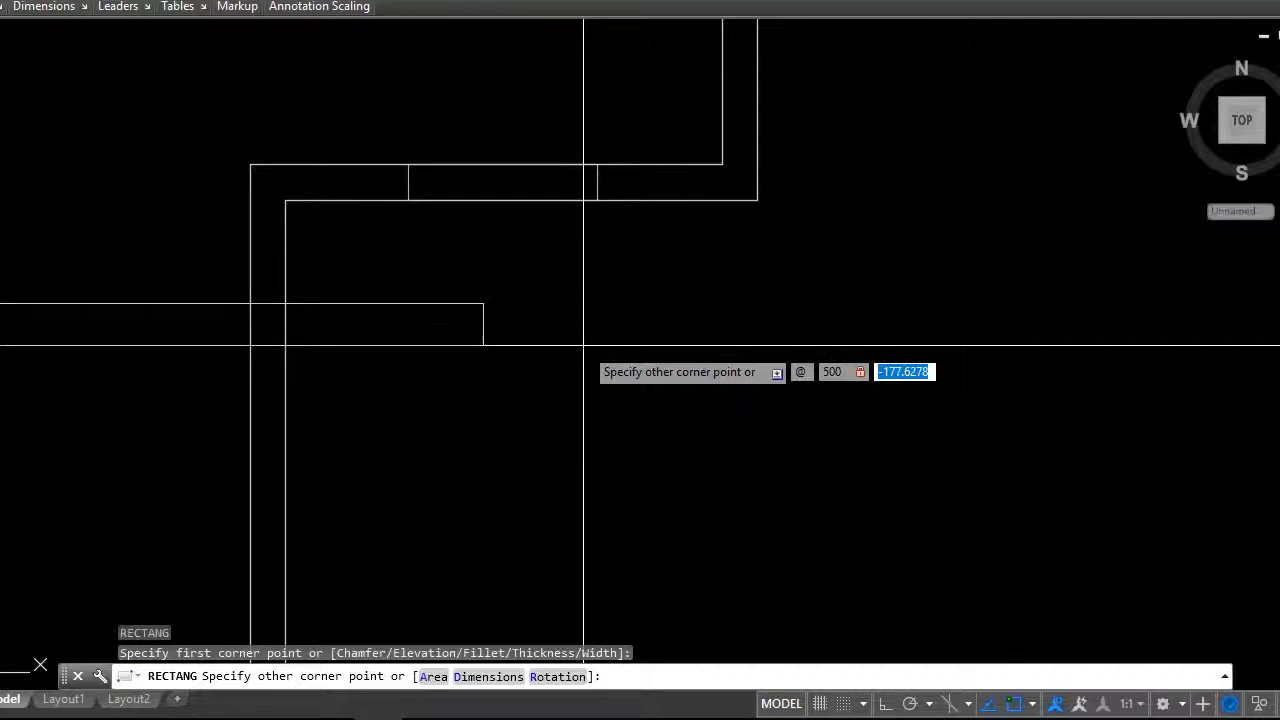
{"action": "key", "text": "Return"}
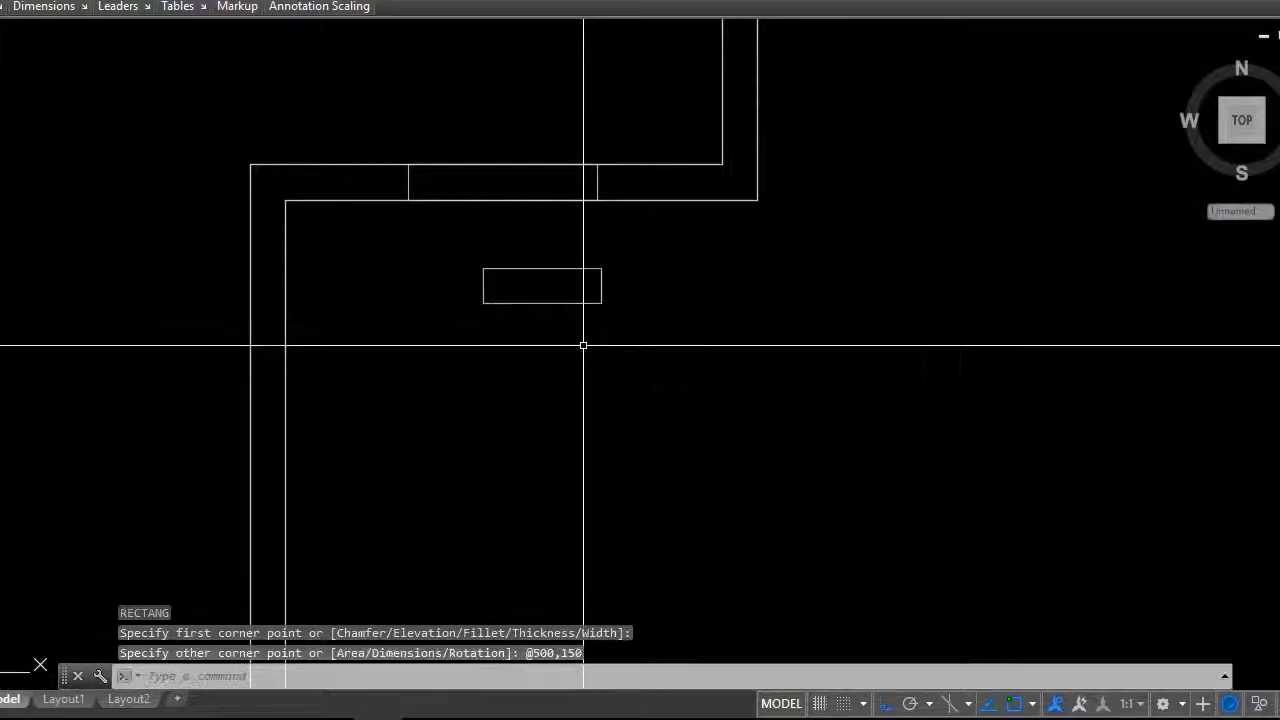
{"action": "left_click", "coordinate": [586, 288]}
{"action": "right_click", "coordinate": [586, 290]}
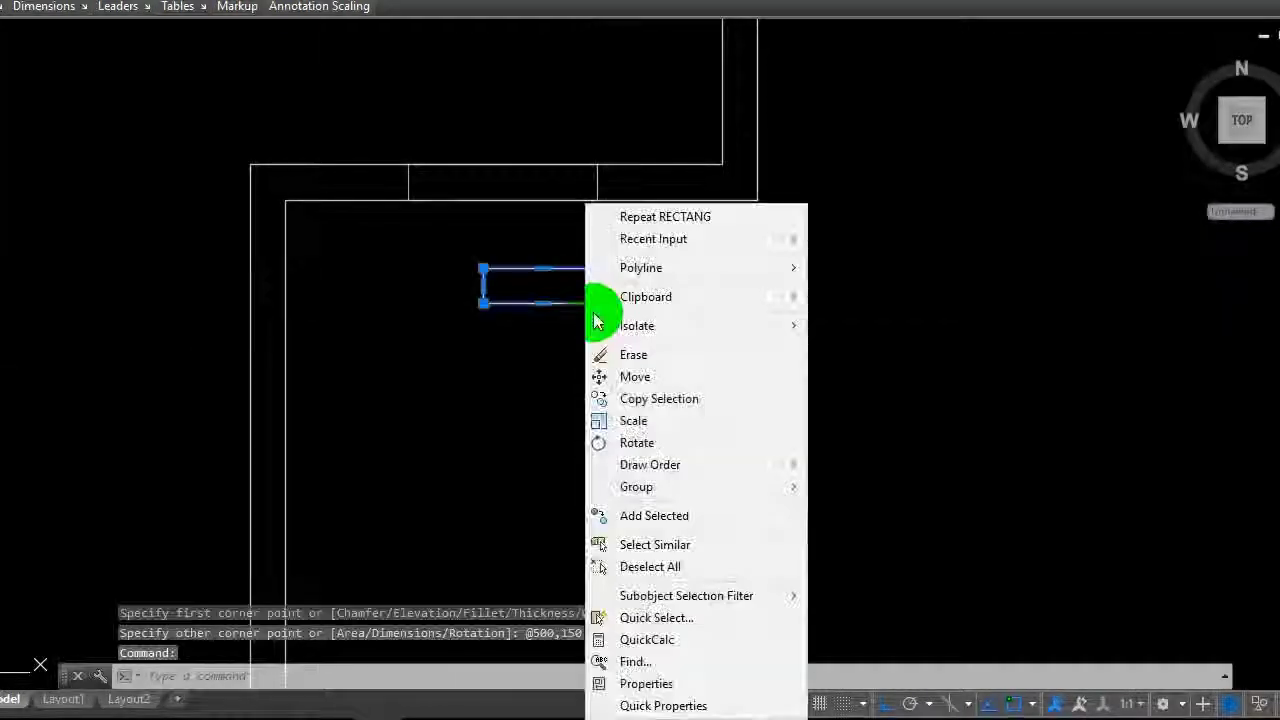
Move the 500 by 150 rectangle into the top wall opening beside the inner corner.
{"action": "left_click", "coordinate": [634, 376]}
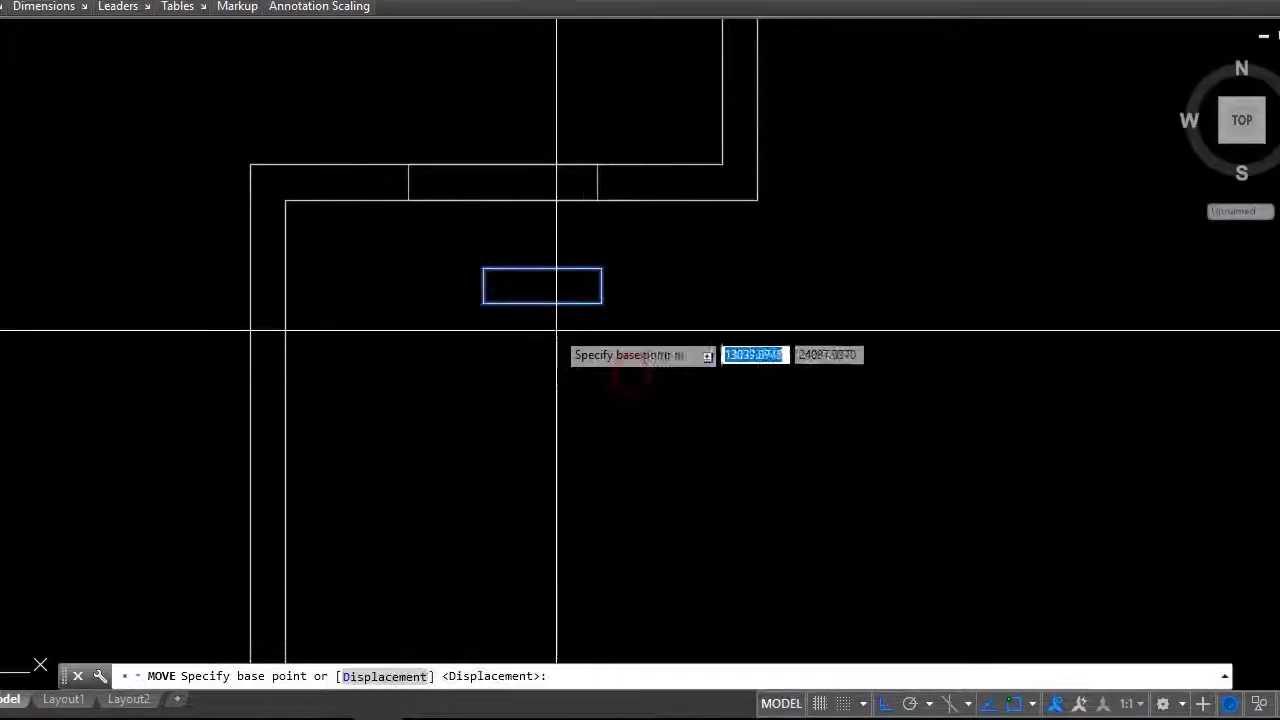
{"action": "left_click", "coordinate": [484, 286]}
{"action": "left_click", "coordinate": [598, 182]}
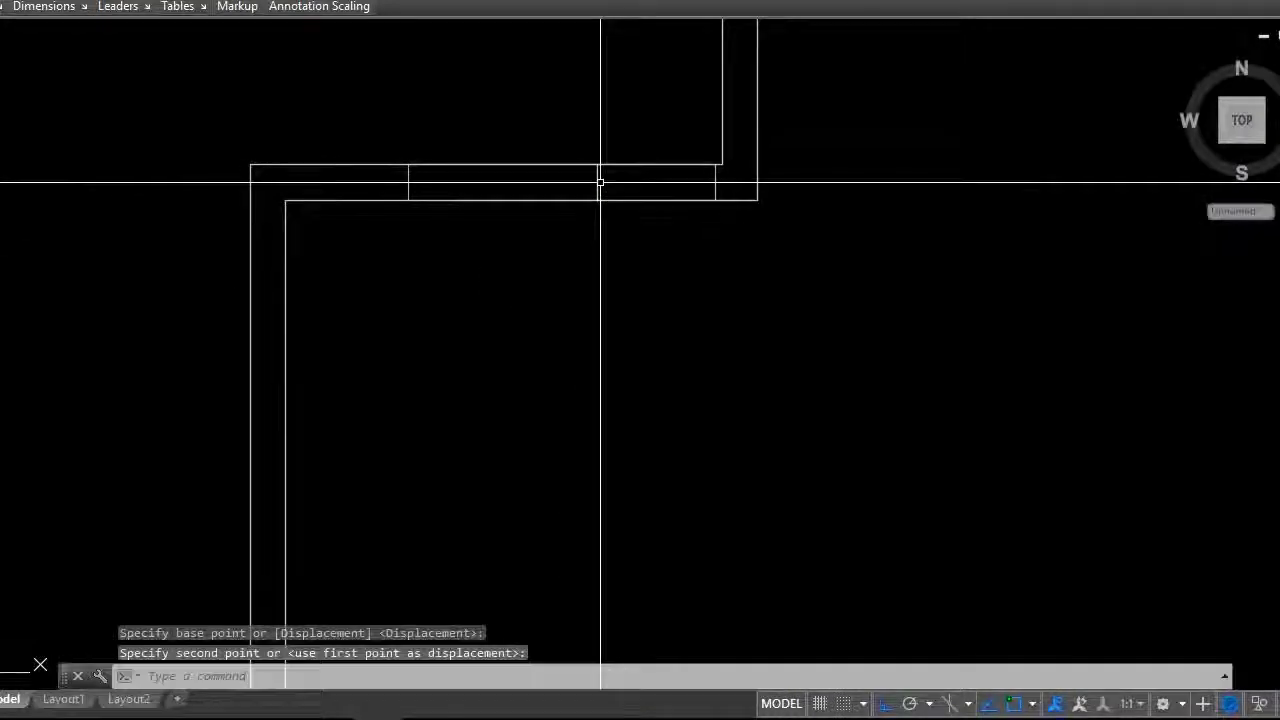
{"action": "key", "text": "Escape"}
Abandon a repeated move and reselect the panel now sitting in the wall opening.
{"action": "left_click", "coordinate": [715, 191]}
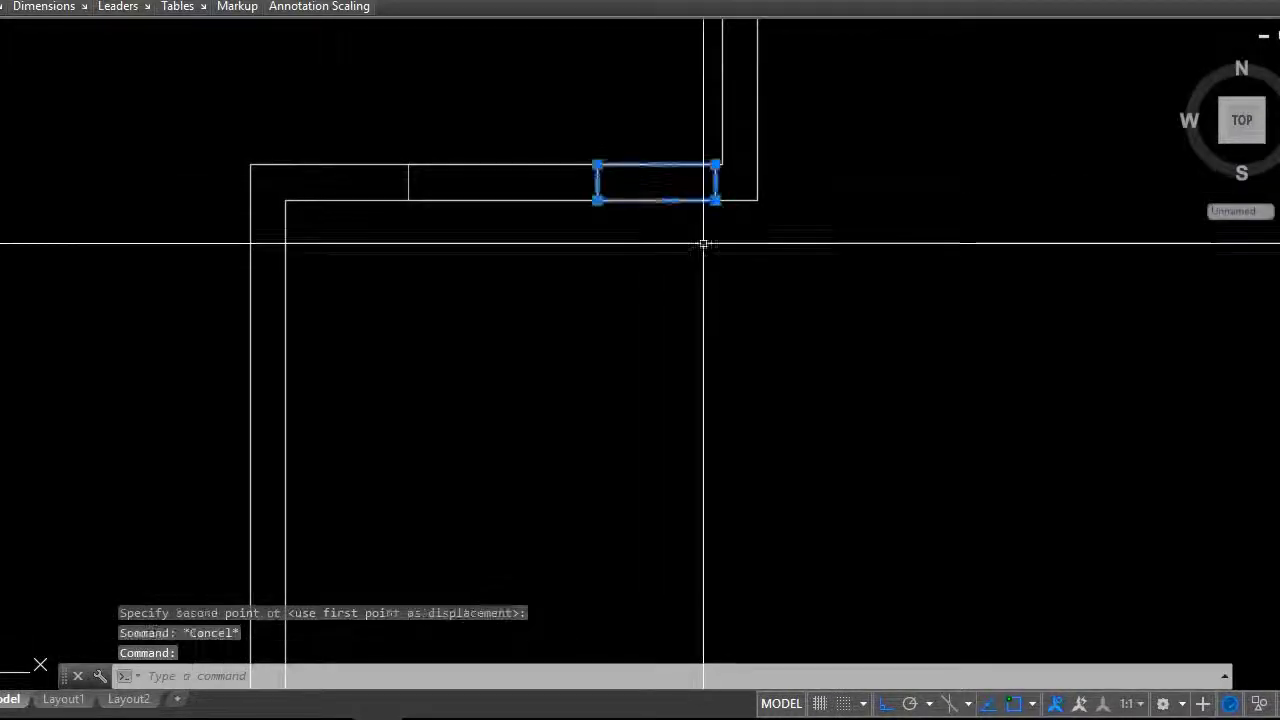
{"action": "type", "text": "m"}
{"action": "key", "text": "Return"}
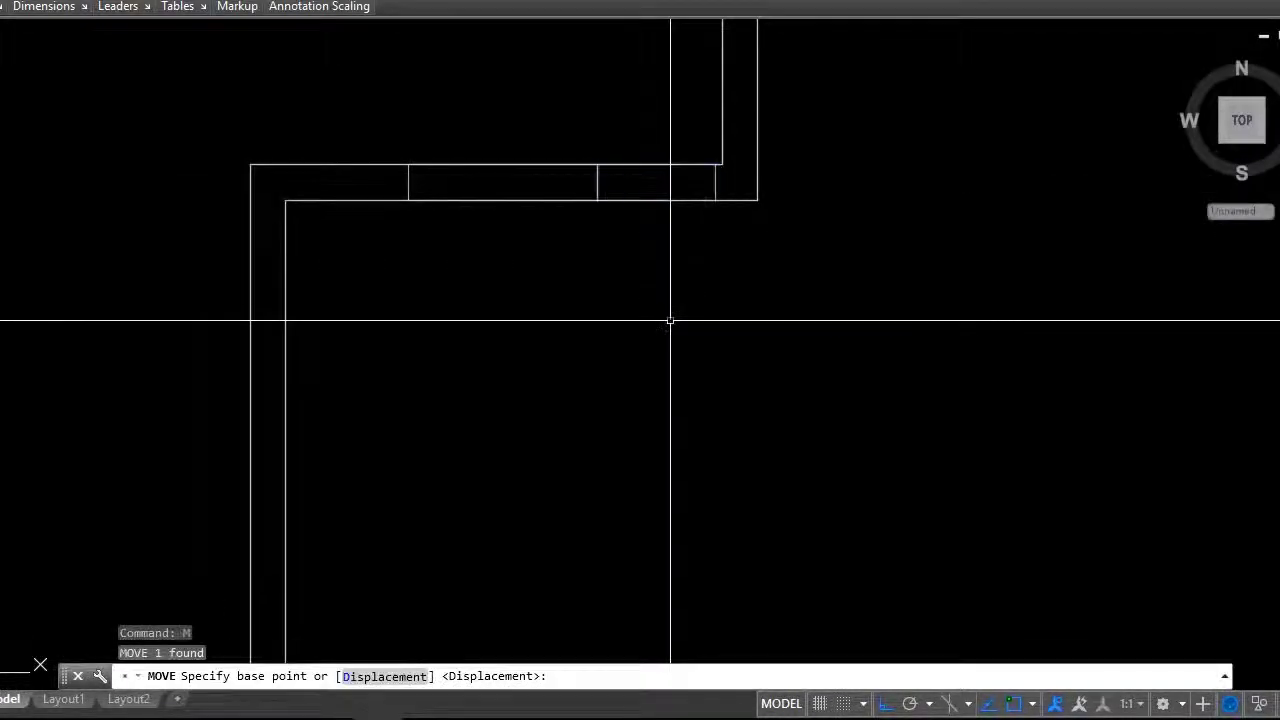
{"action": "key", "text": "Escape"}
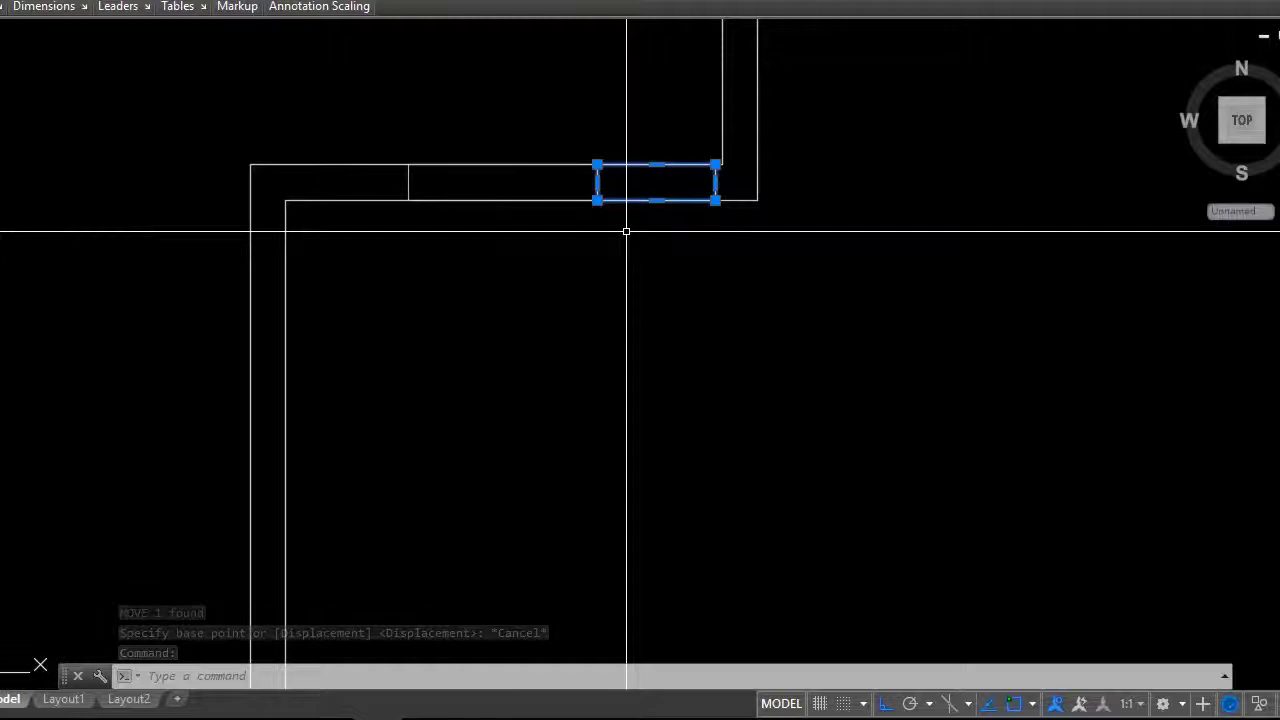
{"action": "key", "text": "Escape"}
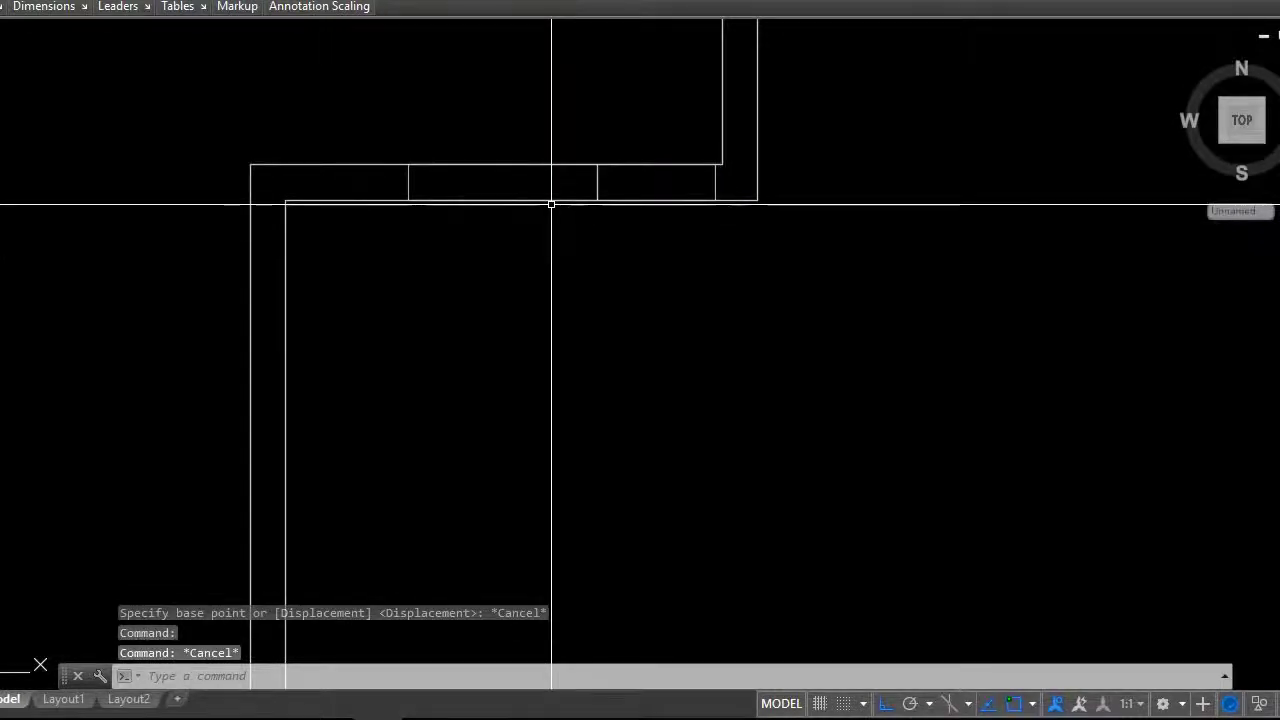
{"action": "left_click", "coordinate": [634, 200]}
Mirror the 500 by 150 panel into the matching opening on the left, keeping the original.
{"action": "right_click", "coordinate": [641, 214]}
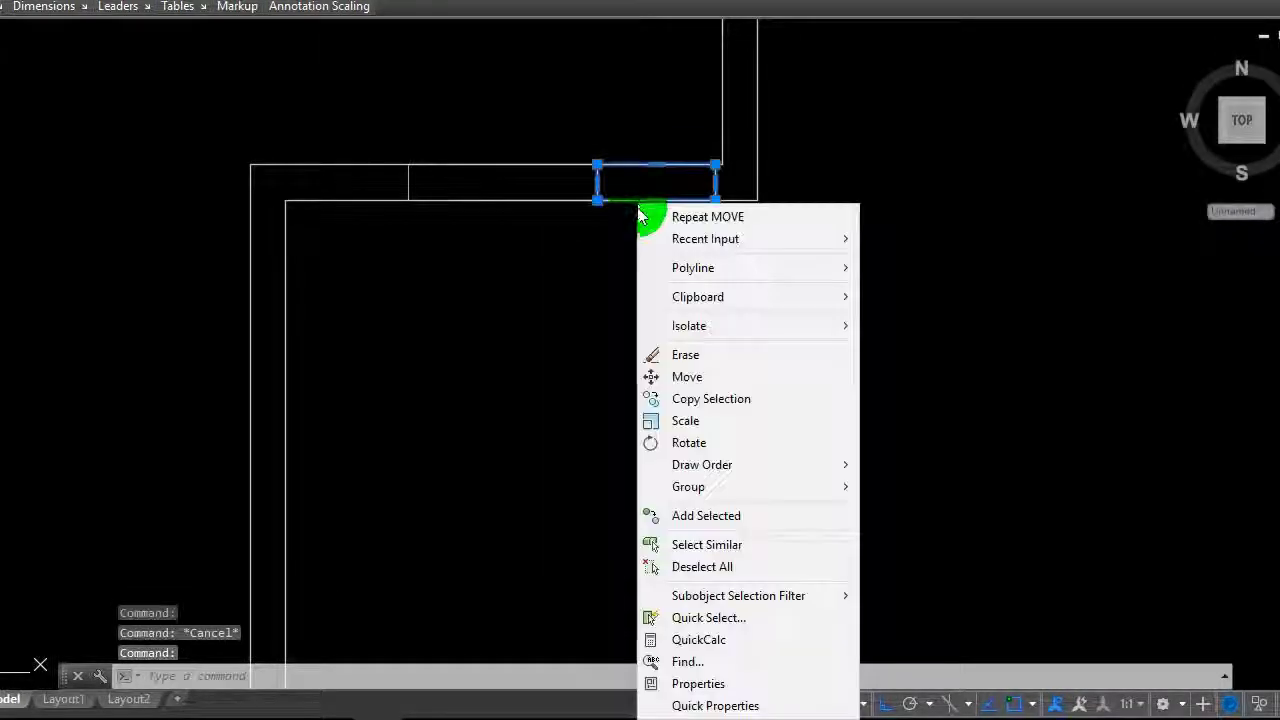
{"action": "left_click", "coordinate": [603, 275]}
{"action": "type", "text": "i"}
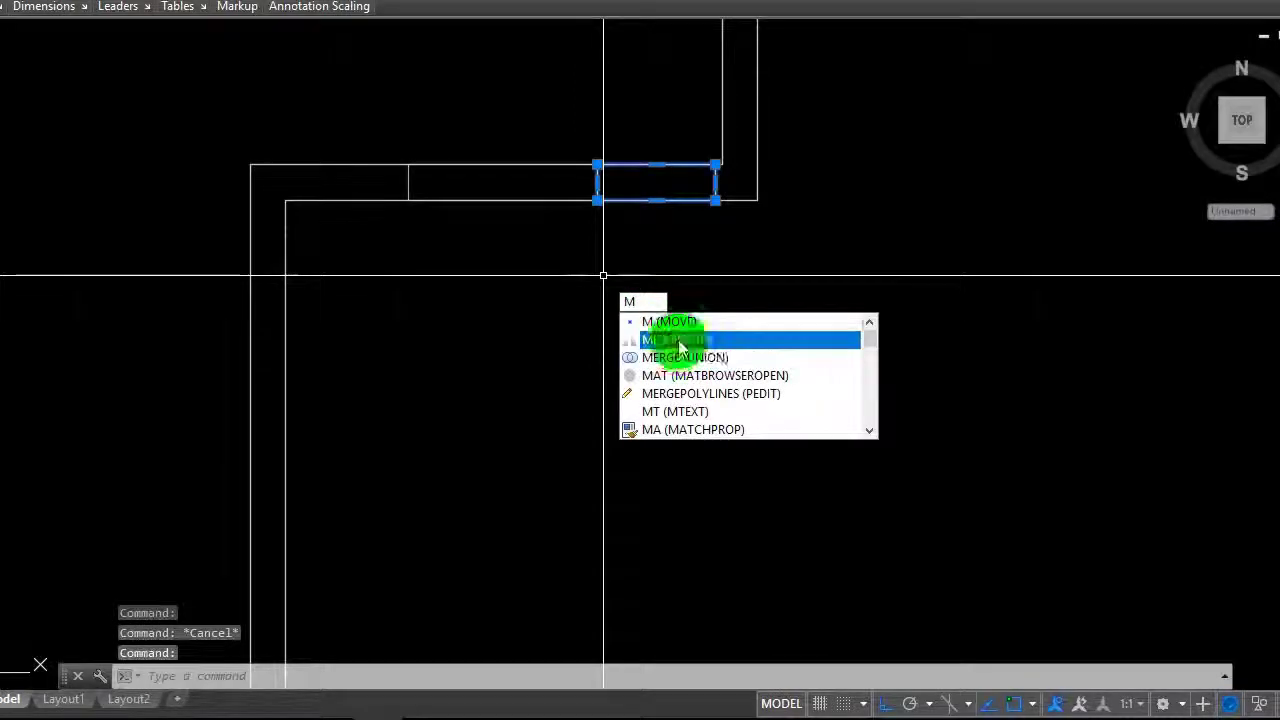
{"action": "key", "text": "Return"}
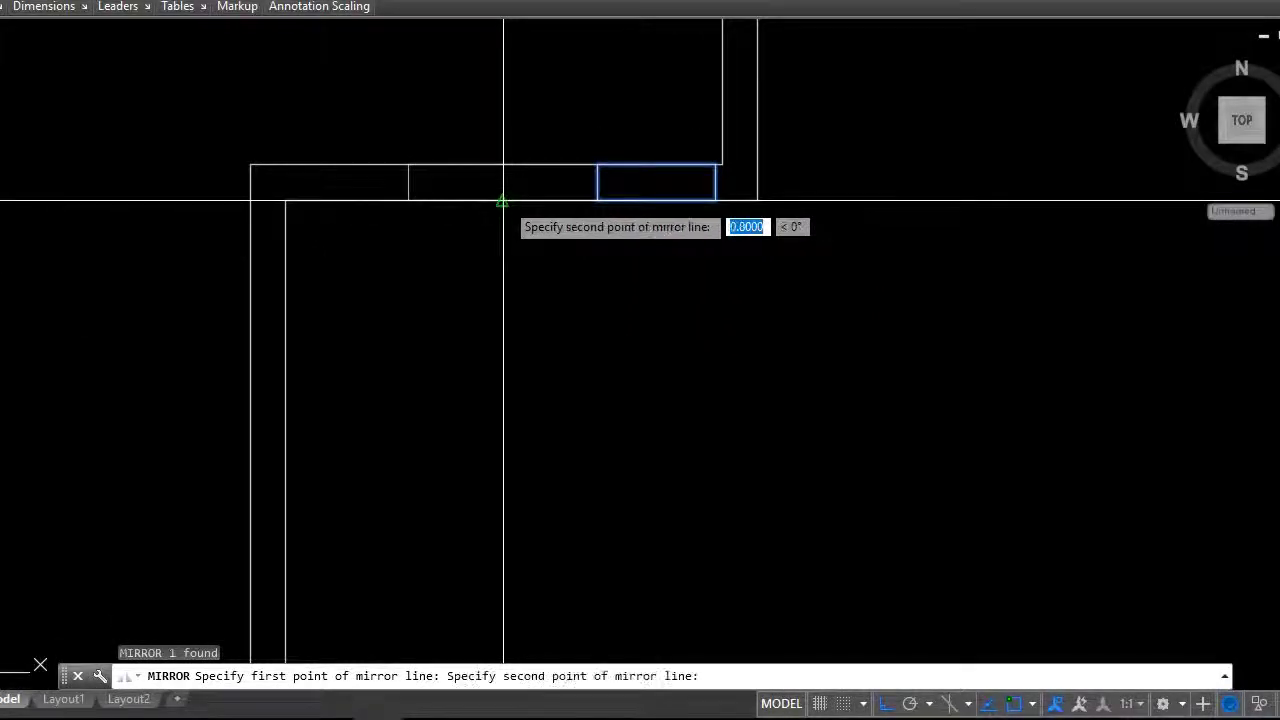
{"action": "left_click", "coordinate": [500, 293]}
{"action": "type", "text": "n"}
{"action": "key", "text": "Return"}
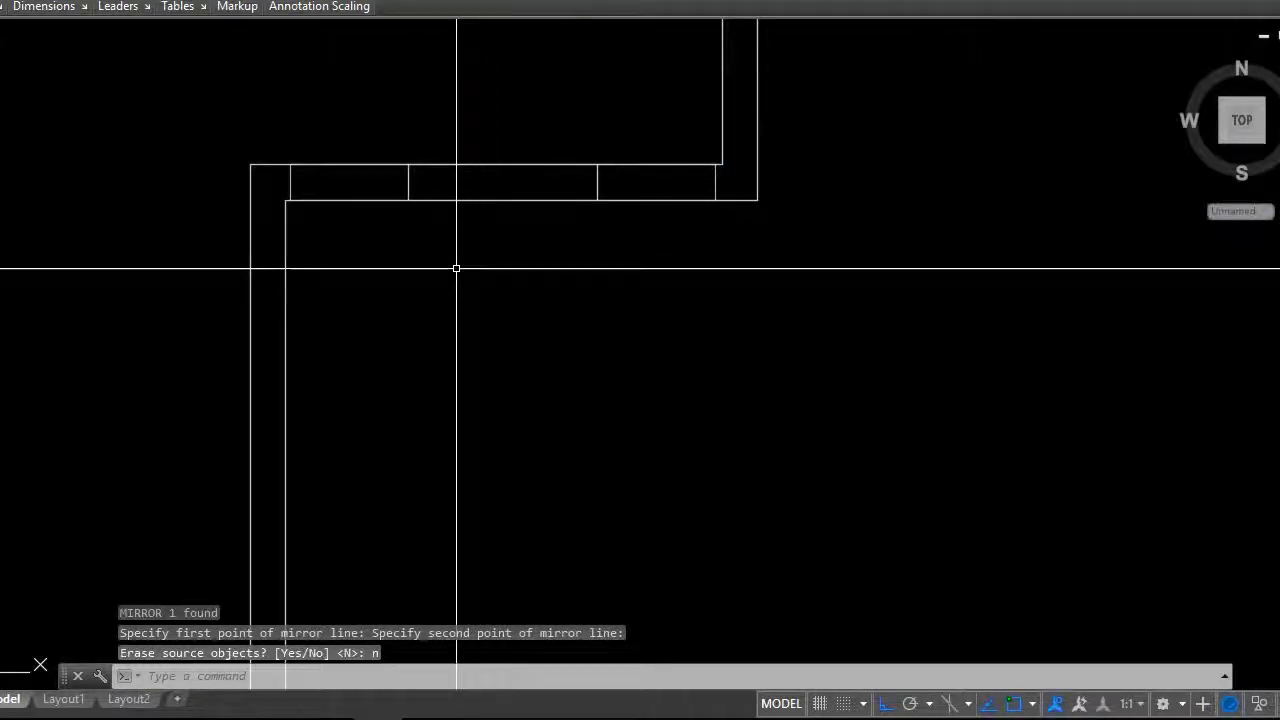
{"action": "scroll", "coordinate": [466, 230], "scroll_direction": "down", "scroll_amount": 2}
{"action": "scroll", "coordinate": [600, 195], "scroll_direction": "up", "scroll_amount": 2}
{"action": "scroll", "coordinate": [622, 187], "scroll_direction": "up", "scroll_amount": 2}
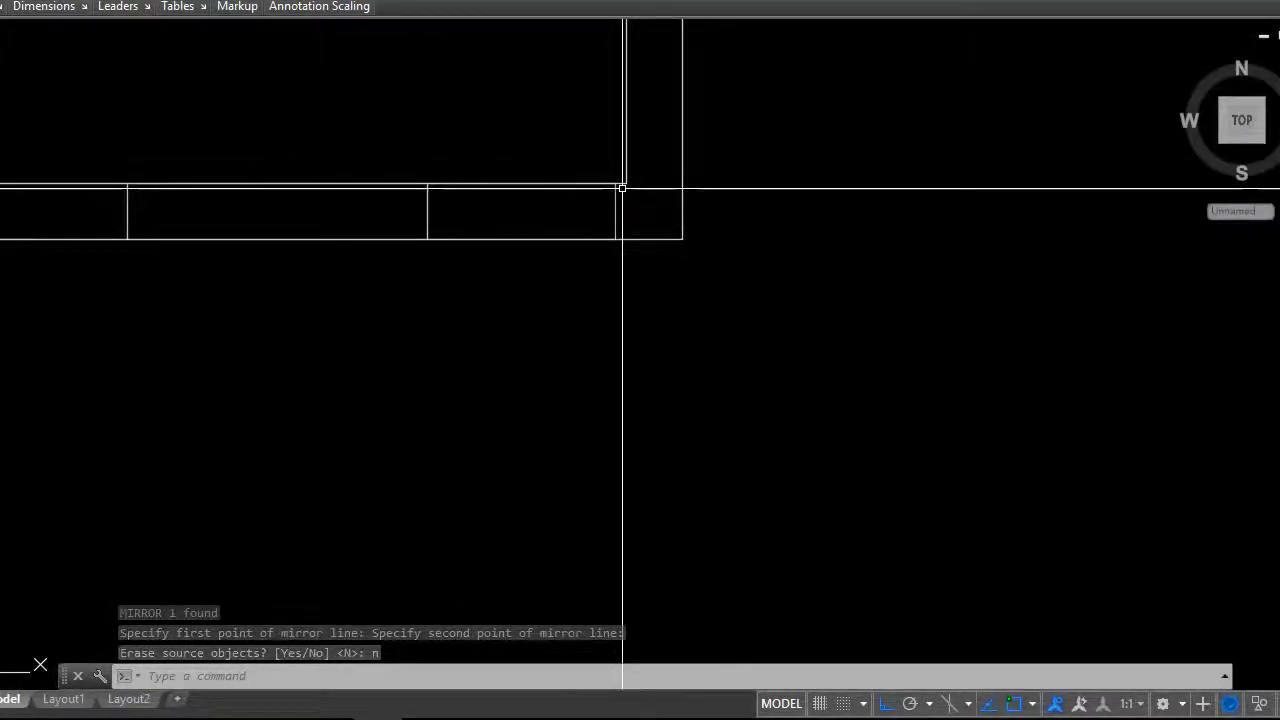
{"action": "scroll", "coordinate": [622, 187], "scroll_direction": "down", "scroll_amount": 2}
{"action": "scroll", "coordinate": [407, 223], "scroll_direction": "up", "scroll_amount": 2}
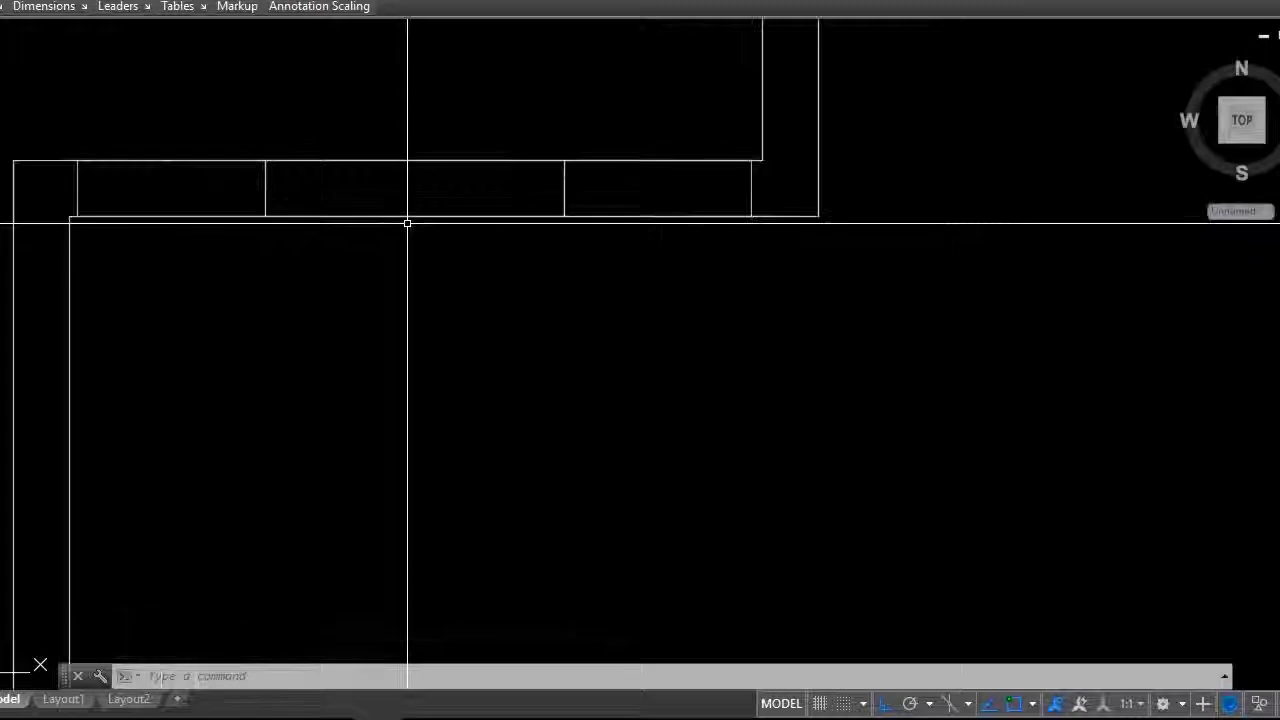
Move the middle 800 by 150 rectangle out of the top wall down into the room.
{"action": "left_click", "coordinate": [407, 217]}
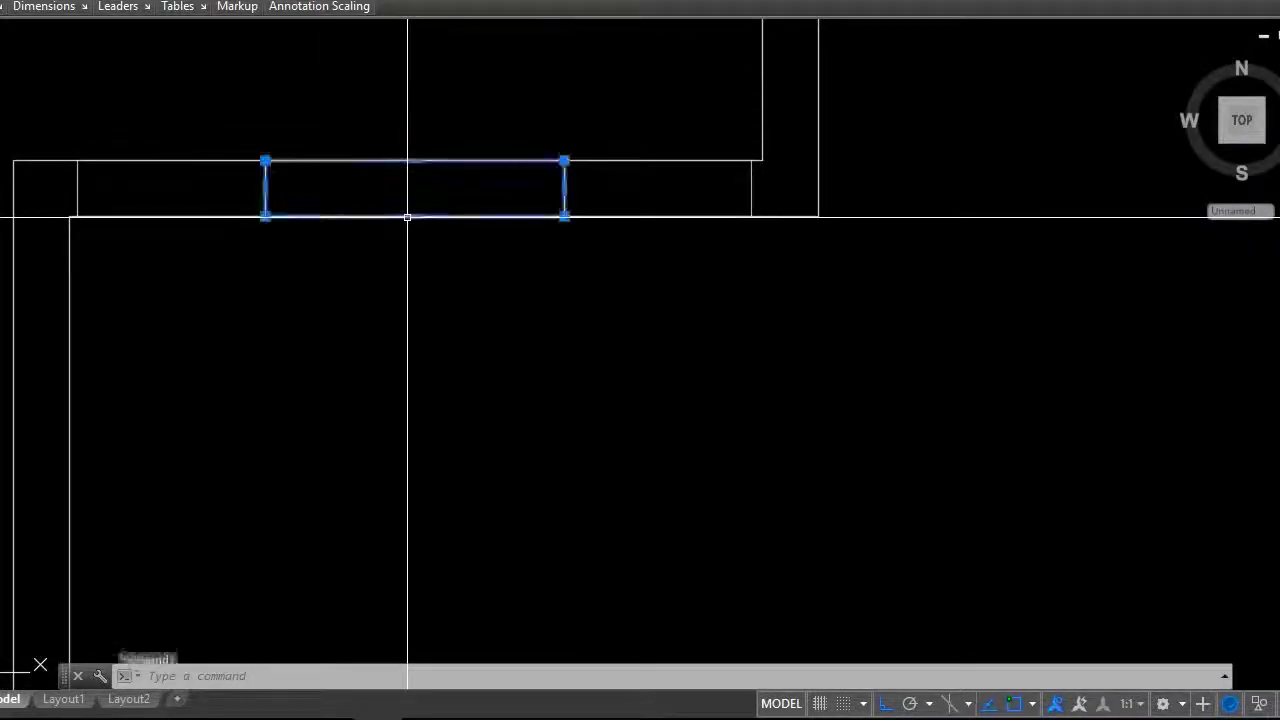
{"action": "right_click", "coordinate": [407, 217]}
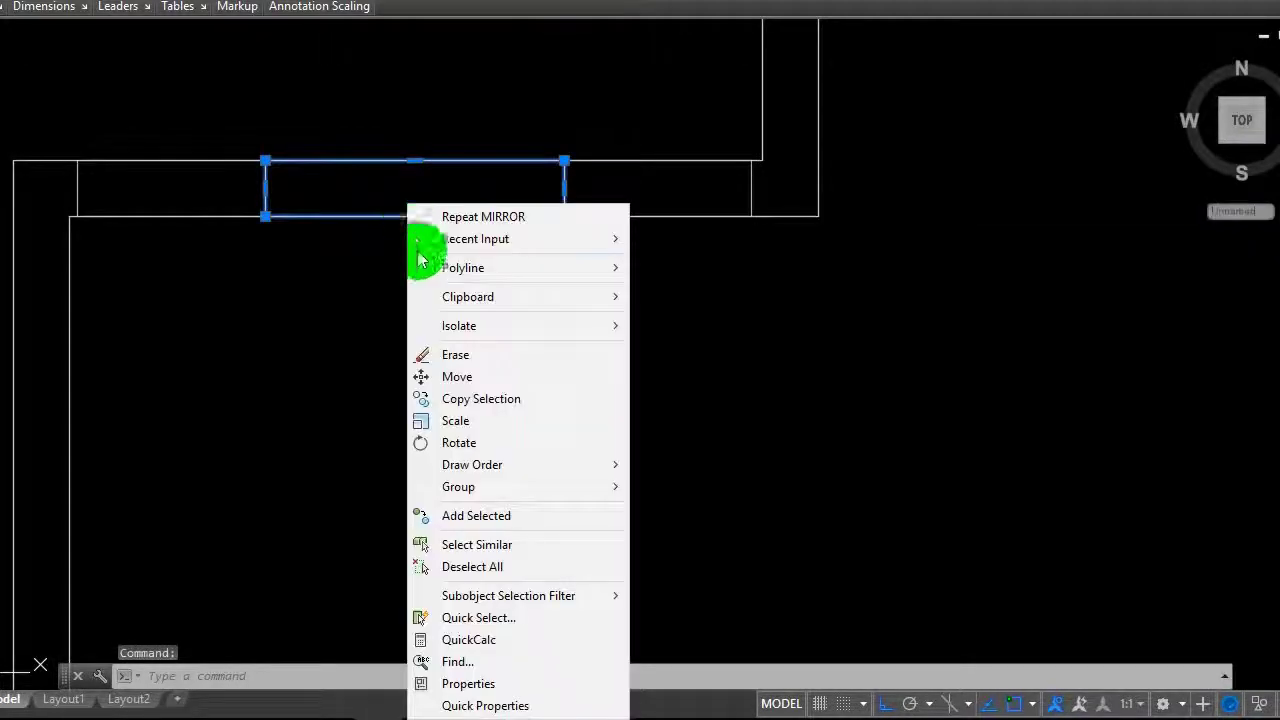
{"action": "left_click", "coordinate": [447, 372]}
{"action": "scroll", "coordinate": [459, 244], "scroll_direction": "down", "scroll_amount": 2}
{"action": "left_click", "coordinate": [464, 289]}
{"action": "left_click", "coordinate": [458, 414]}
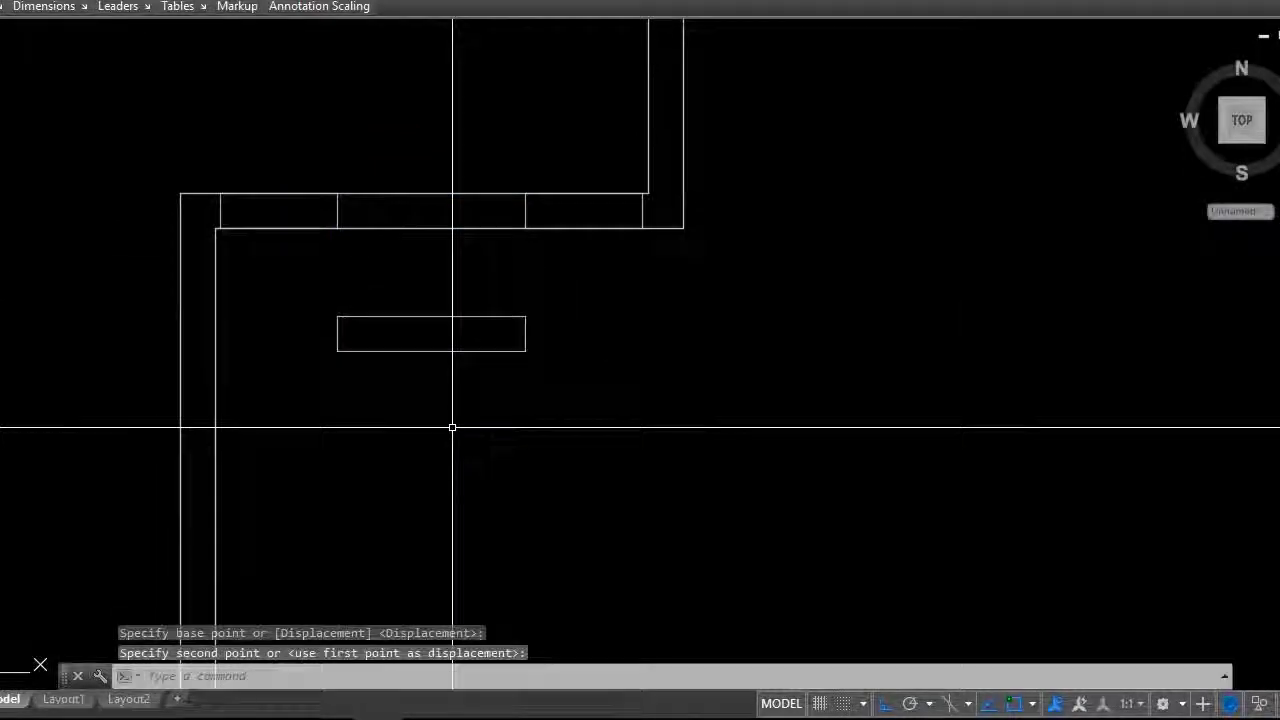
{"action": "key", "text": "Escape"}
{"action": "scroll", "coordinate": [528, 324], "scroll_direction": "up", "scroll_amount": 2}
{"action": "scroll", "coordinate": [464, 214], "scroll_direction": "down", "scroll_amount": 2}
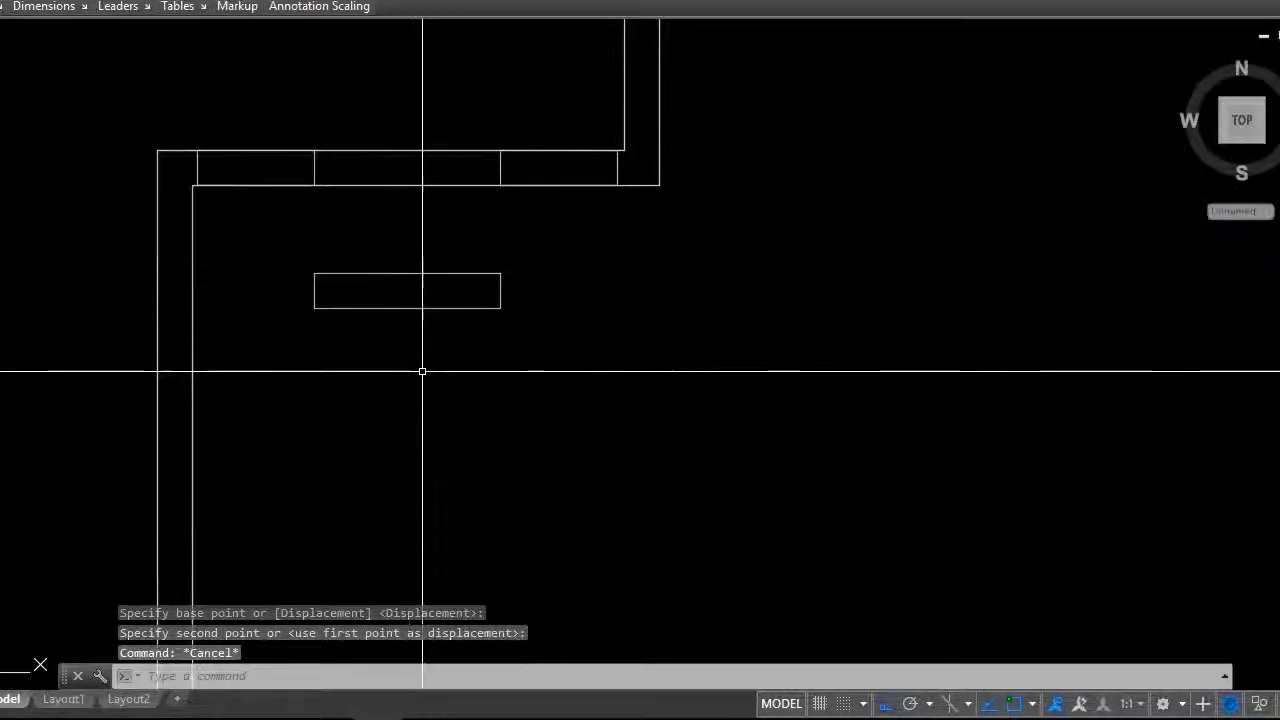
{"action": "type", "text": "REC"}
Draw a new 650 by 150 rectangle inside the room.
{"action": "key", "text": "Return"}
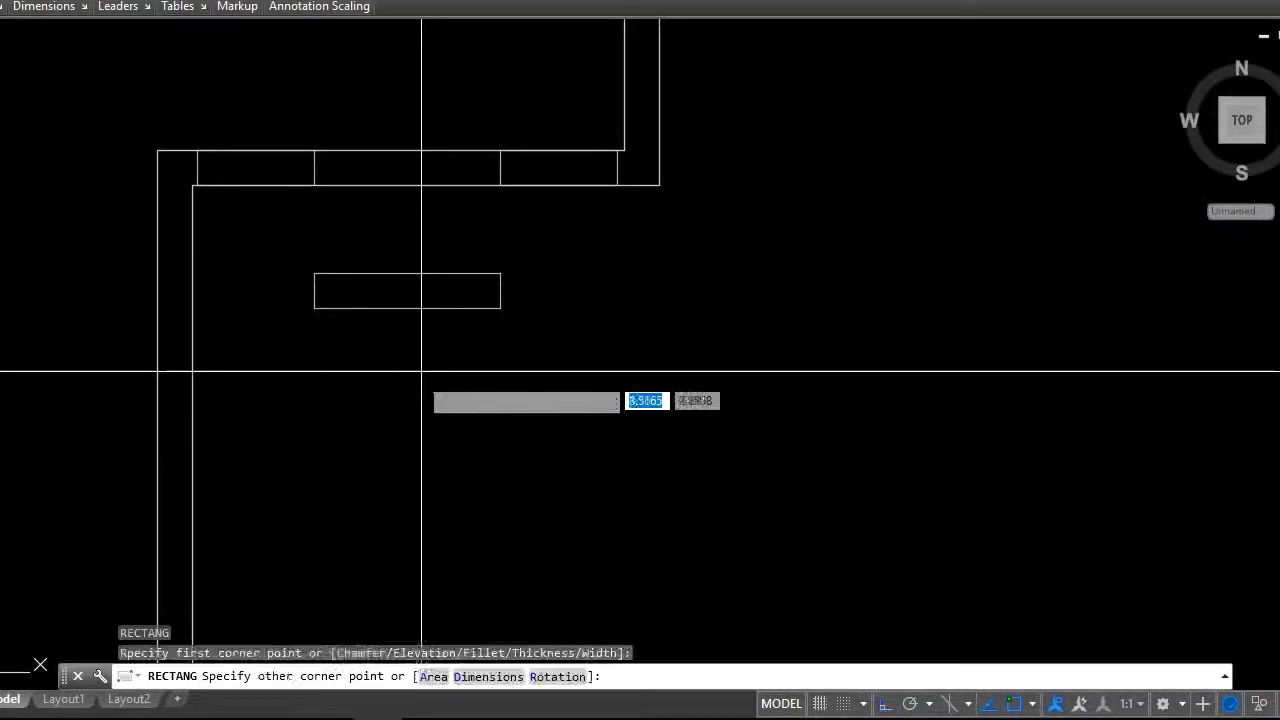
{"action": "left_click", "coordinate": [420, 372]}
{"action": "type", "text": "150"}
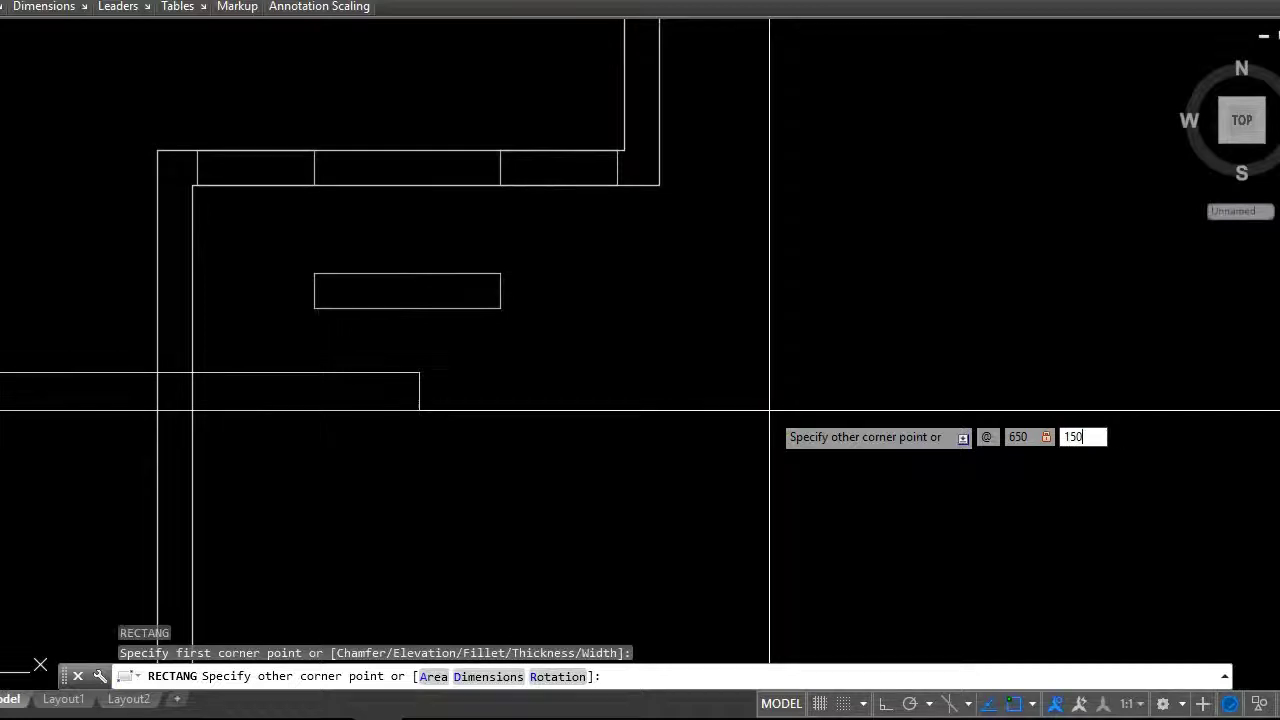
{"action": "key", "text": "Return"}
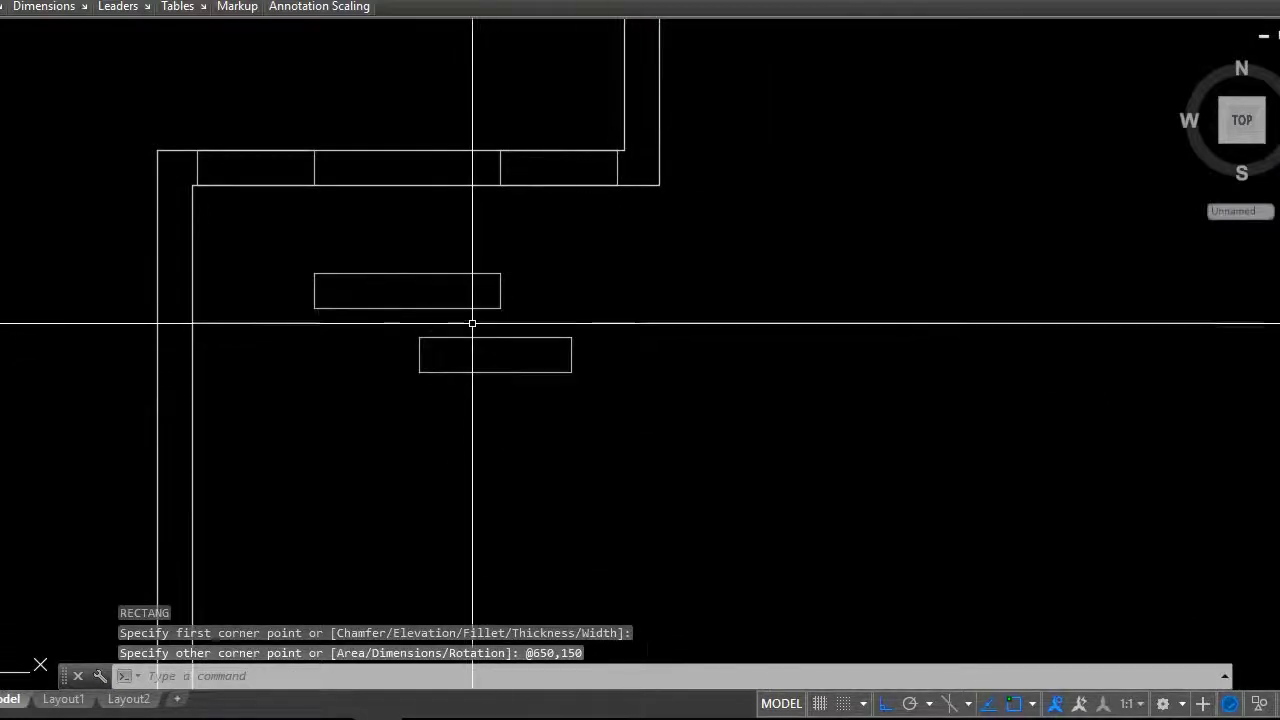
Erase the displaced 800 by 150 rectangle above it.
{"action": "left_click", "coordinate": [474, 308]}
{"action": "type", "text": "e"}
{"action": "key", "text": "Return"}
Move the 650 by 150 rectangle from its top midpoint up toward the top wall.
{"action": "left_click", "coordinate": [497, 338]}
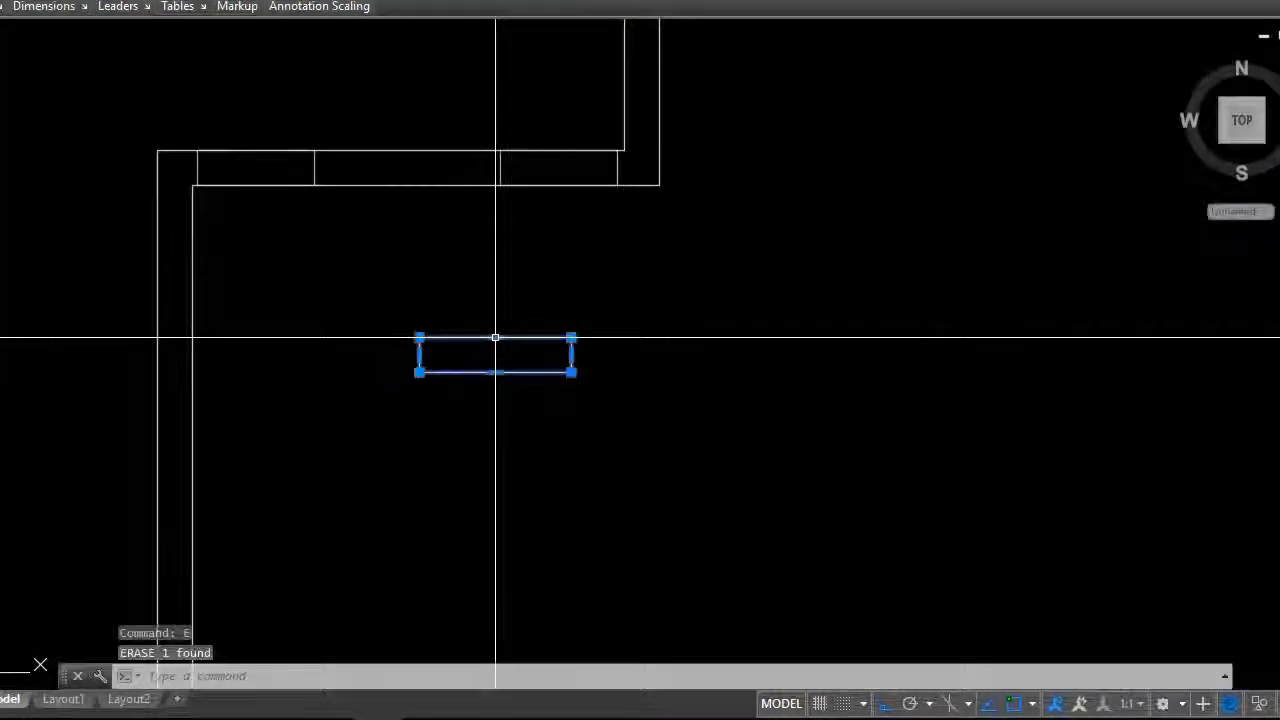
{"action": "right_click", "coordinate": [490, 345]}
{"action": "left_click", "coordinate": [565, 380]}
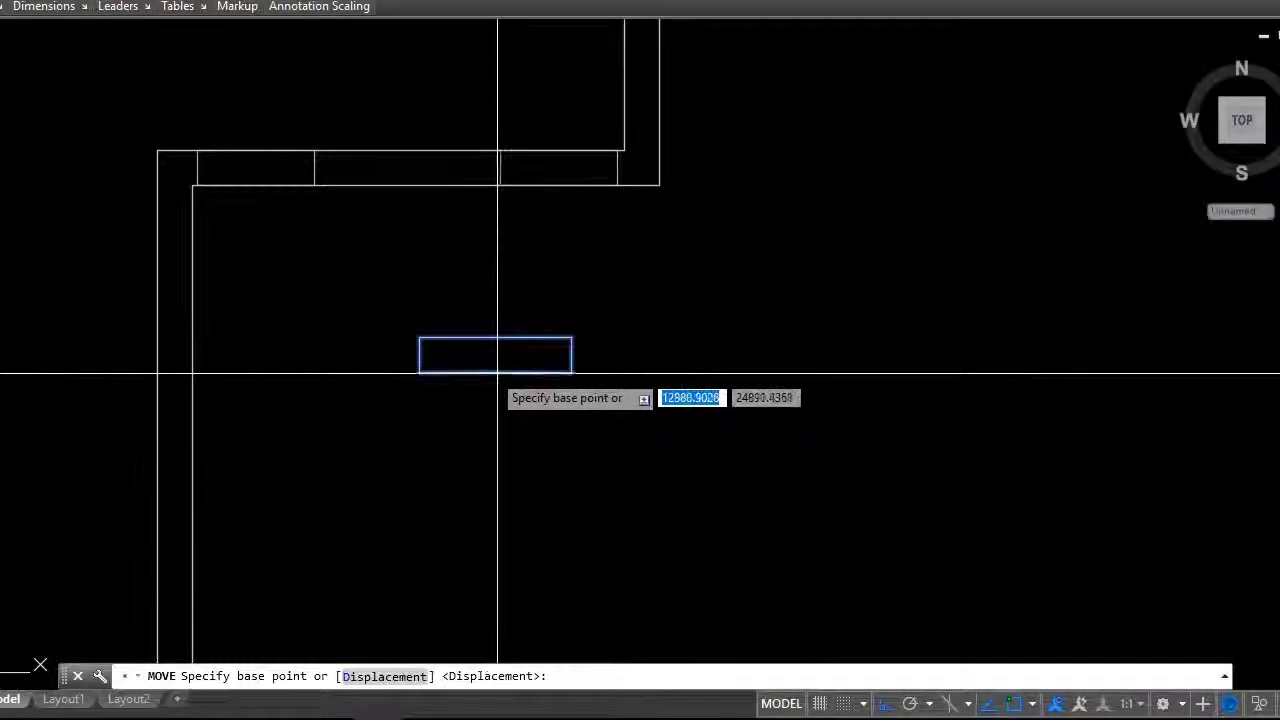
{"action": "left_click", "coordinate": [495, 339]}
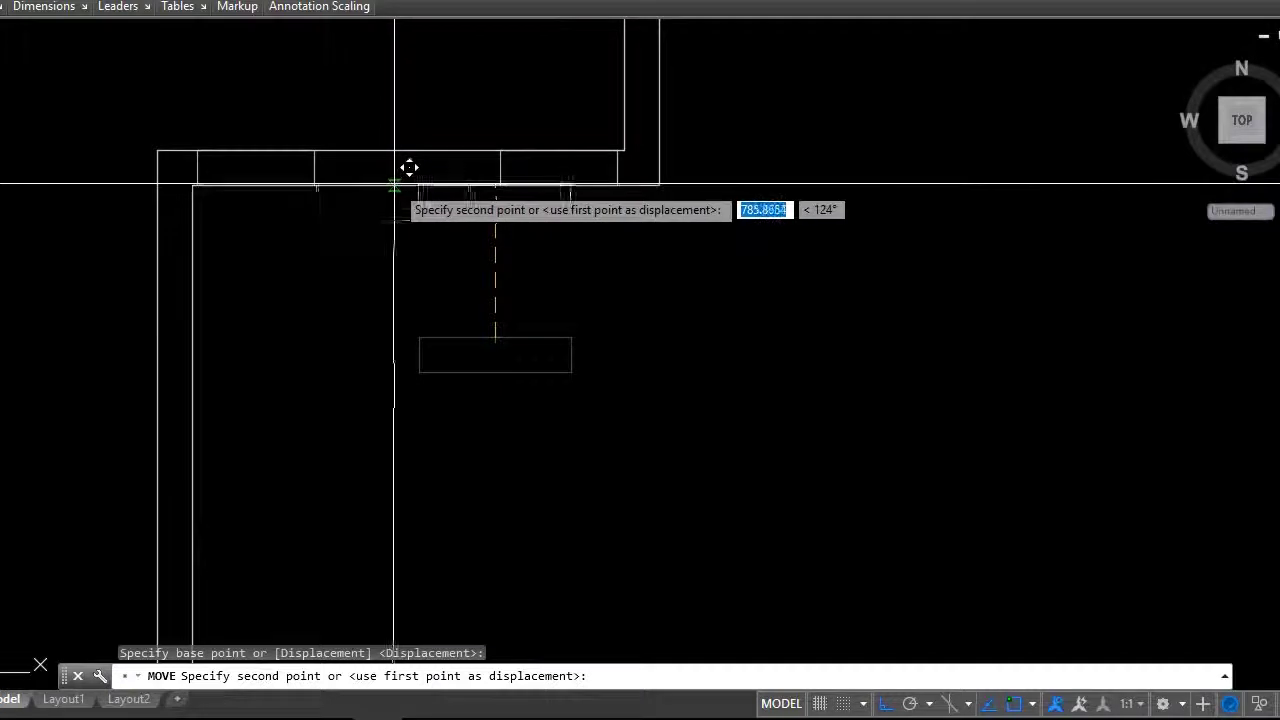
{"action": "left_click", "coordinate": [425, 185]}
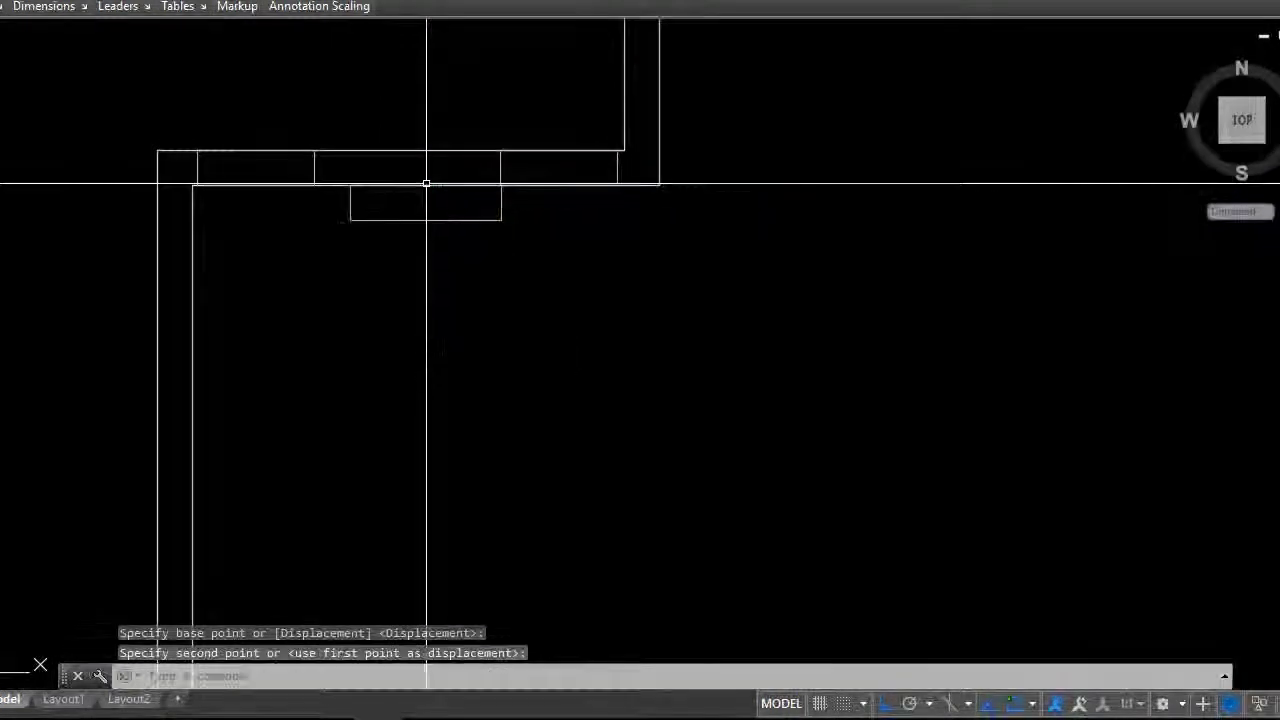
{"action": "key", "text": "Escape"}
Shift the panel 150 units upward into the top wall opening.
{"action": "left_click", "coordinate": [483, 218]}
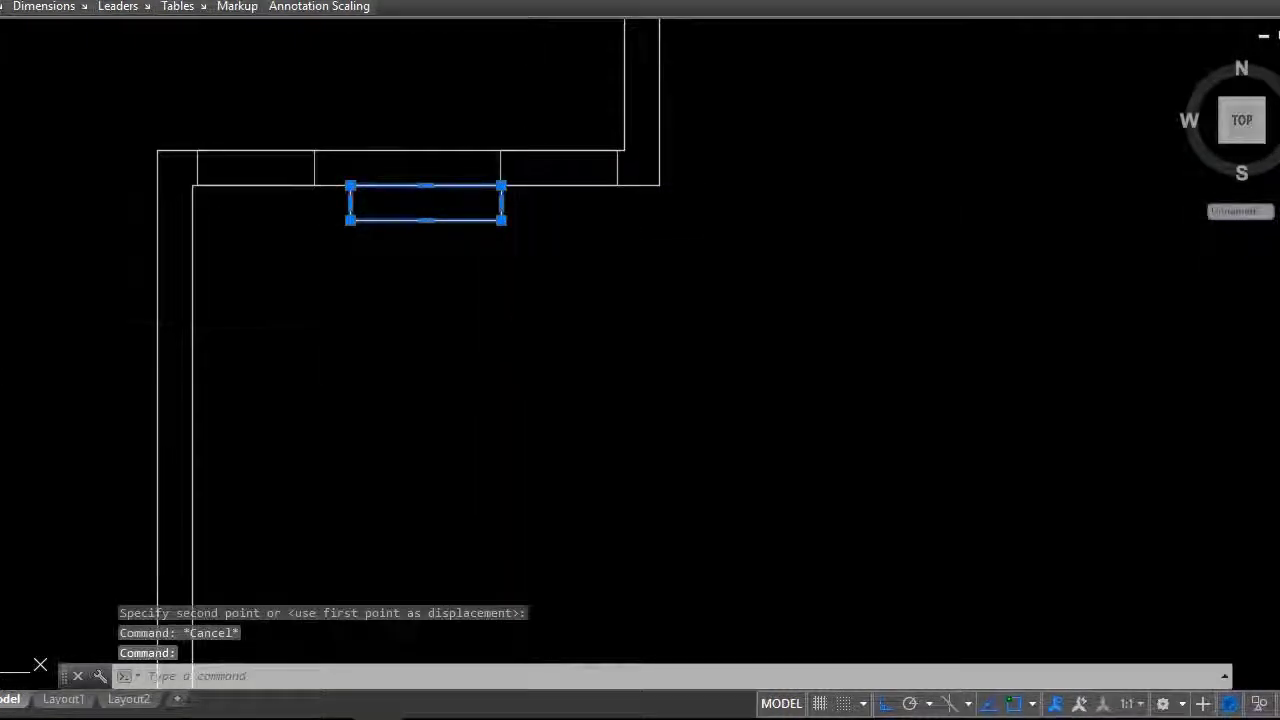
{"action": "type", "text": "m"}
{"action": "key", "text": "Return"}
{"action": "left_click", "coordinate": [529, 317]}
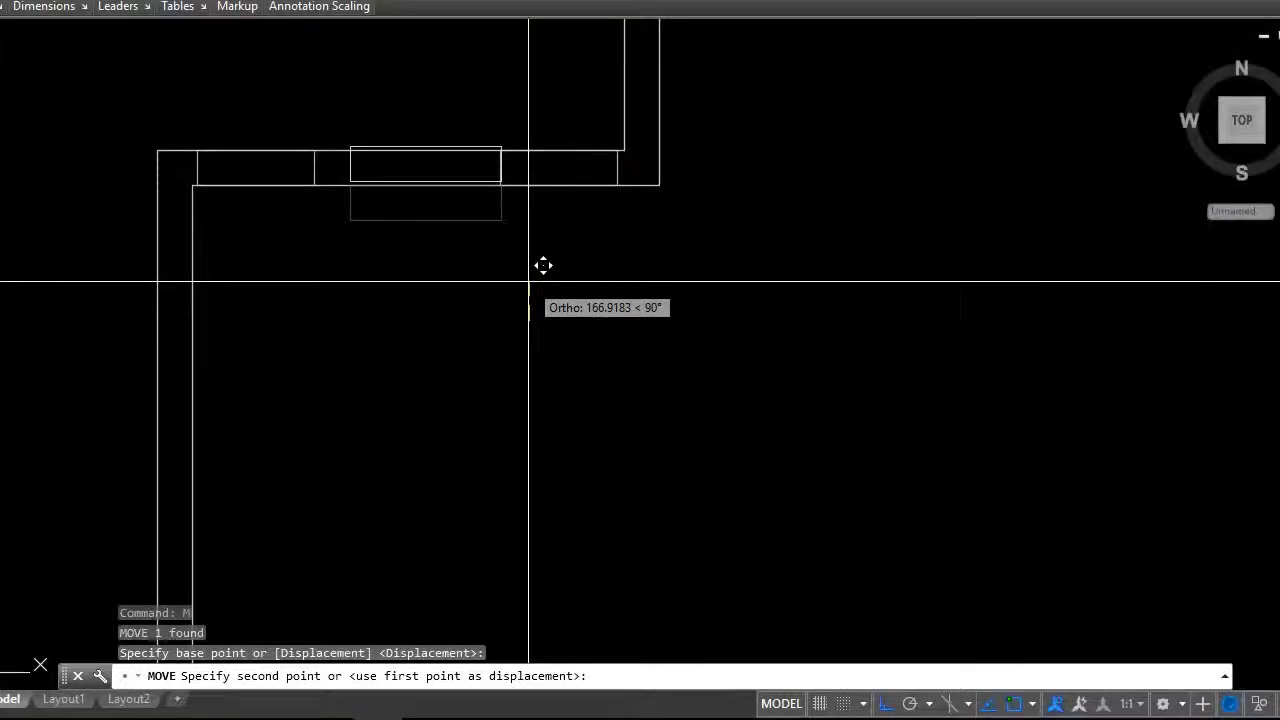
{"action": "type", "text": "150"}
{"action": "key", "text": "Return"}
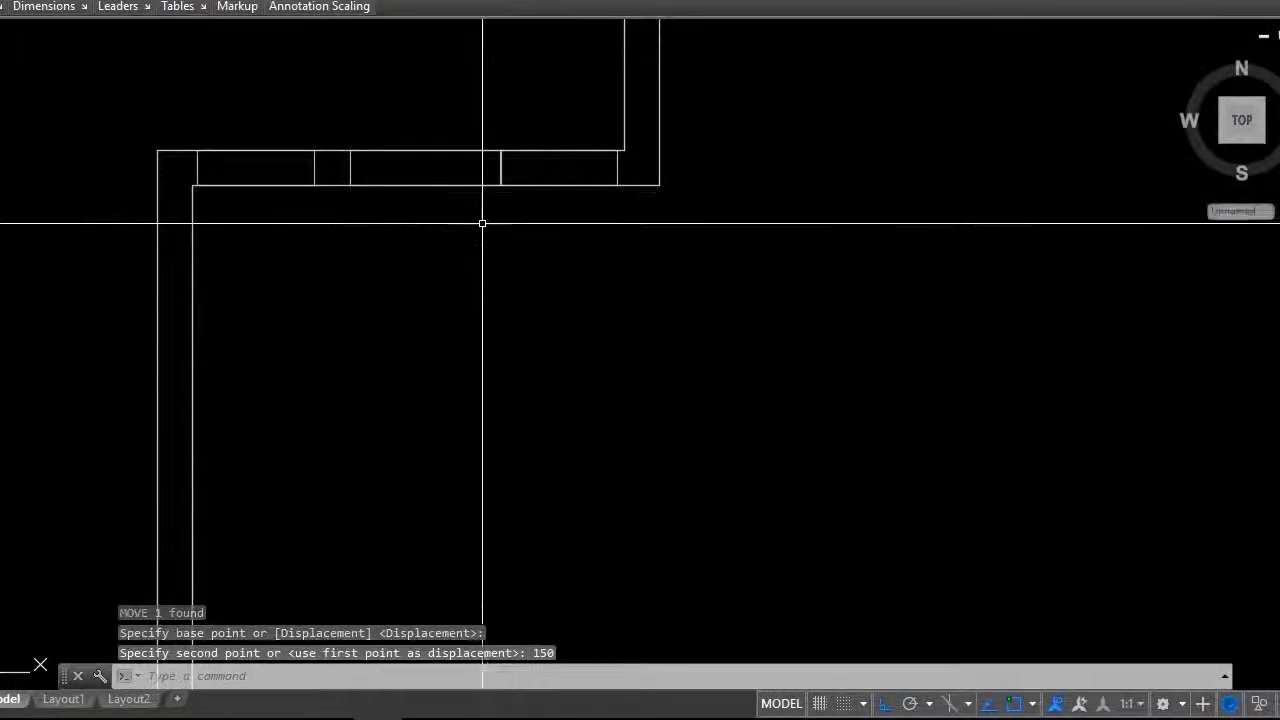
Reselect the panel and start two further moves, cancelling both.
{"action": "left_click", "coordinate": [471, 186]}
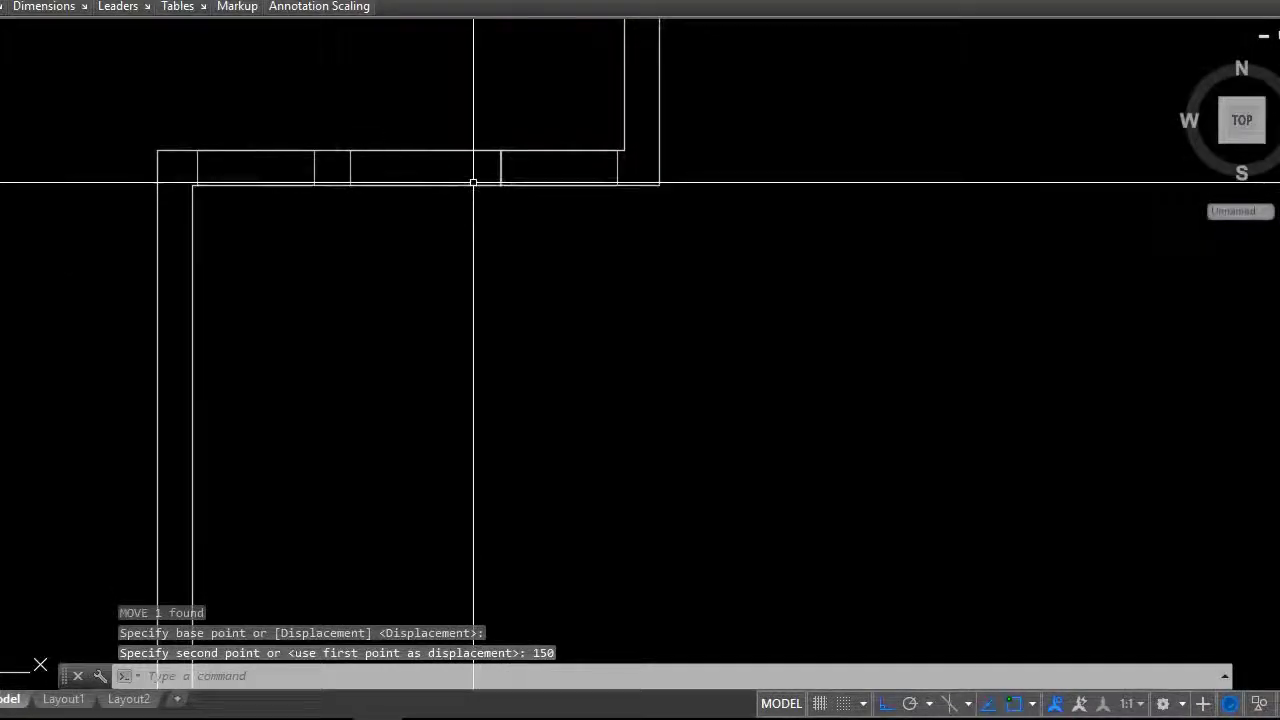
{"action": "type", "text": "m"}
{"action": "key", "text": "Return"}
{"action": "left_click", "coordinate": [500, 320]}
{"action": "key", "text": "Escape"}
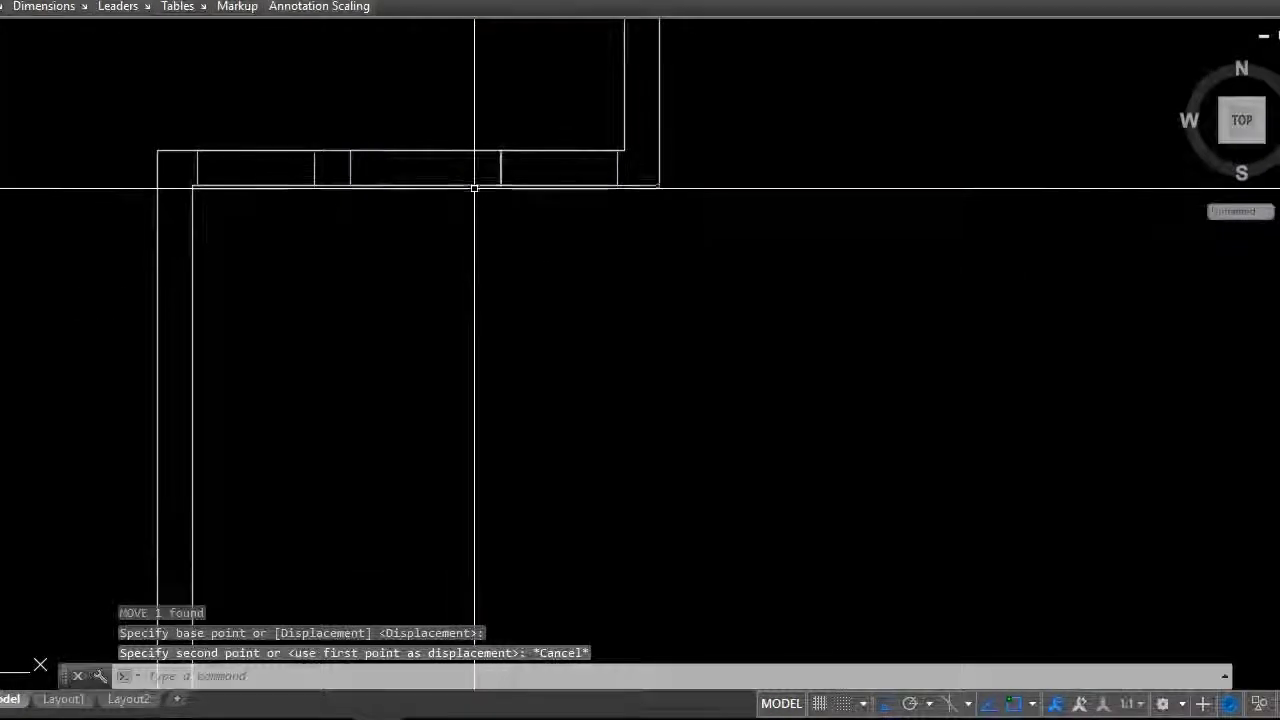
{"action": "left_click", "coordinate": [471, 186]}
{"action": "type", "text": "m"}
{"action": "key", "text": "Return"}
{"action": "left_click", "coordinate": [478, 267]}
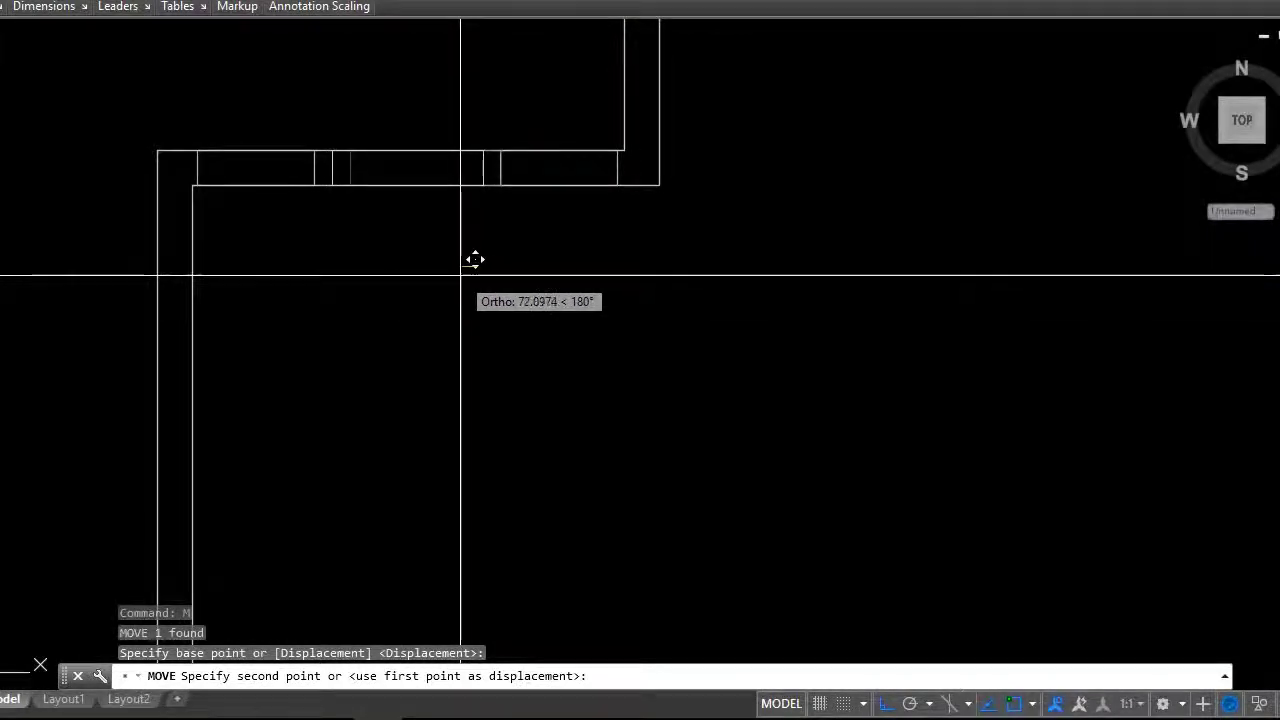
{"action": "key", "text": "Escape"}
{"action": "scroll", "coordinate": [460, 277], "scroll_direction": "down", "scroll_amount": 4}
{"action": "scroll", "coordinate": [443, 177], "scroll_direction": "down", "scroll_amount": 4}
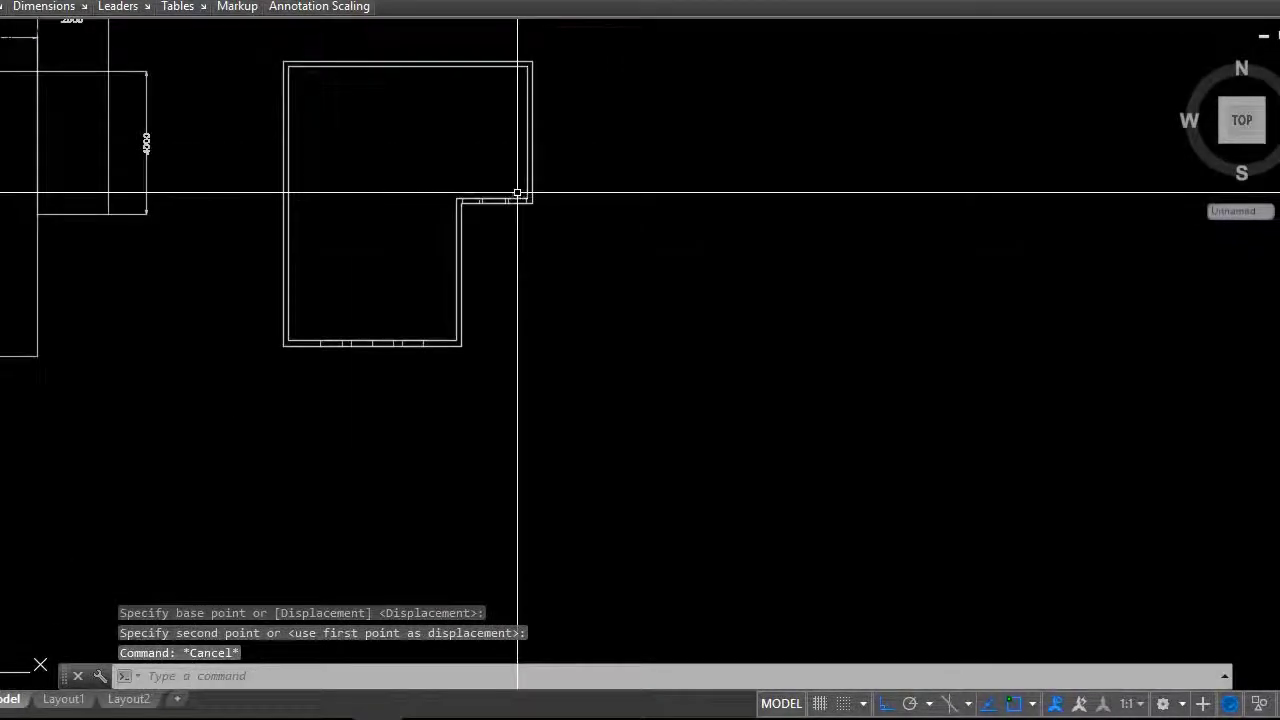
Try a shaded style, switch to SW Isometric, then return to 2D Wireframe and zoom in.
{"action": "scroll", "coordinate": [396, 236], "scroll_direction": "up", "scroll_amount": 2}
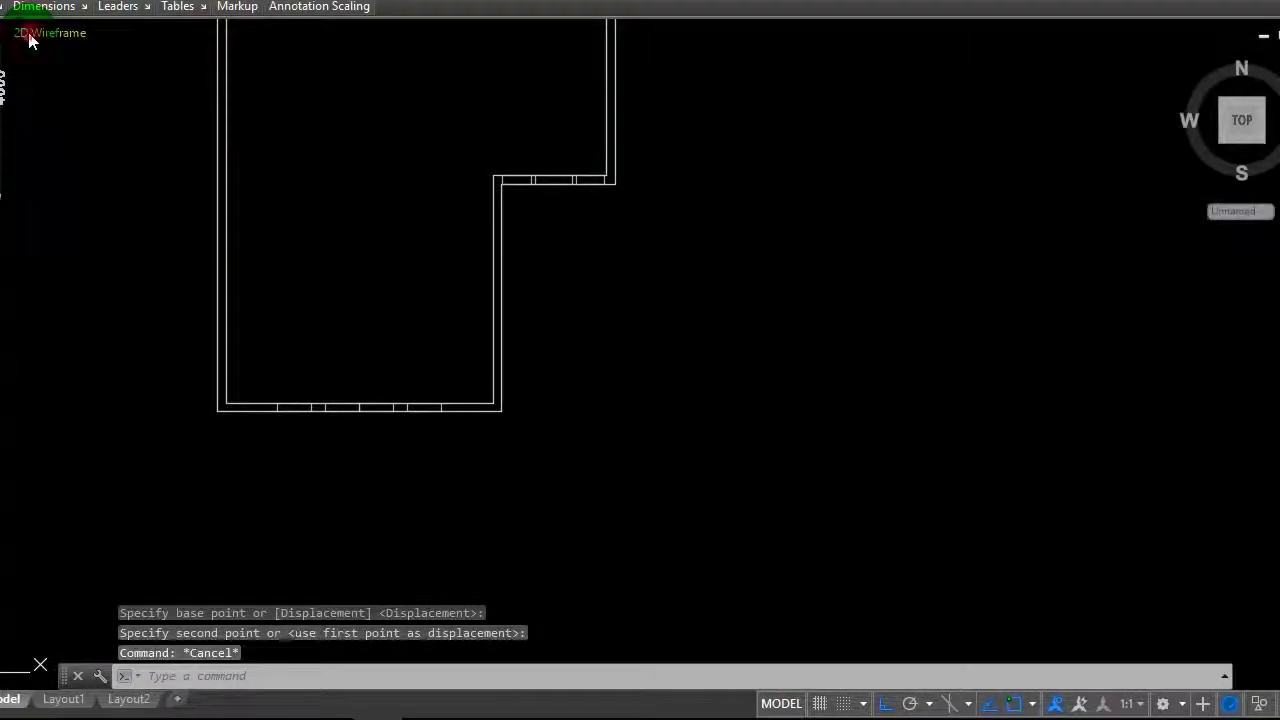
{"action": "left_click", "coordinate": [30, 38]}
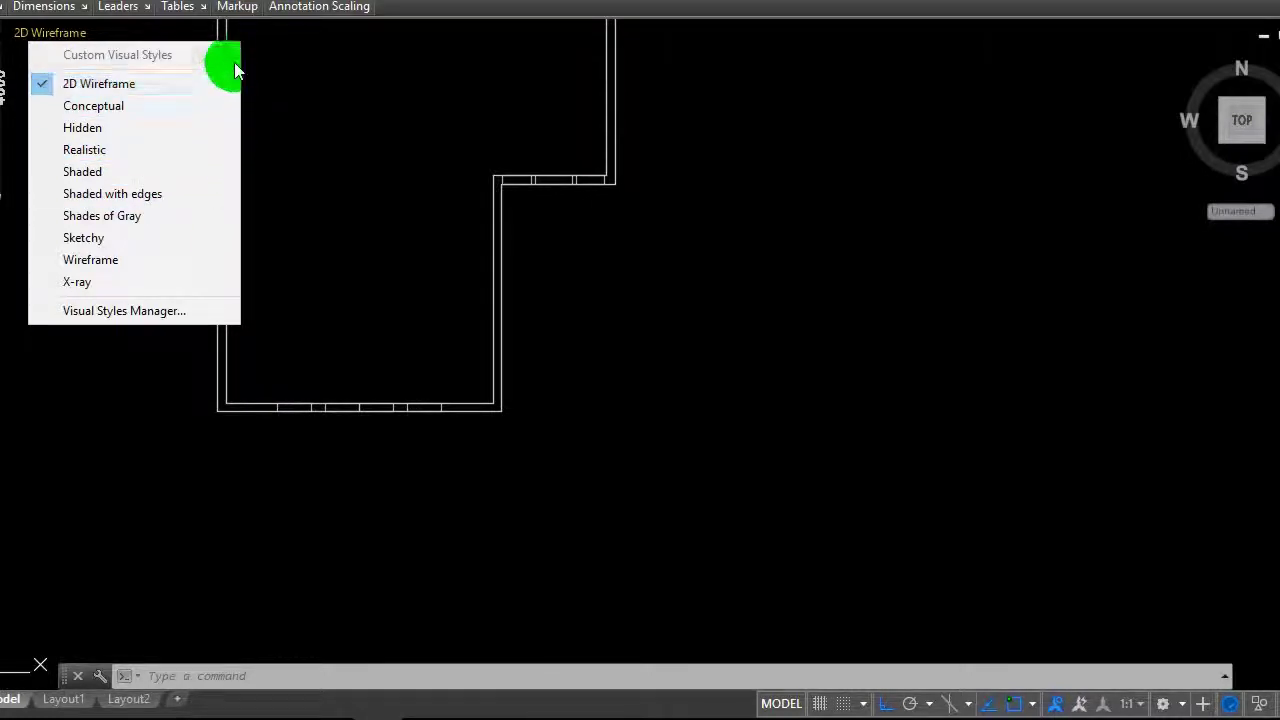
{"action": "left_click", "coordinate": [132, 171]}
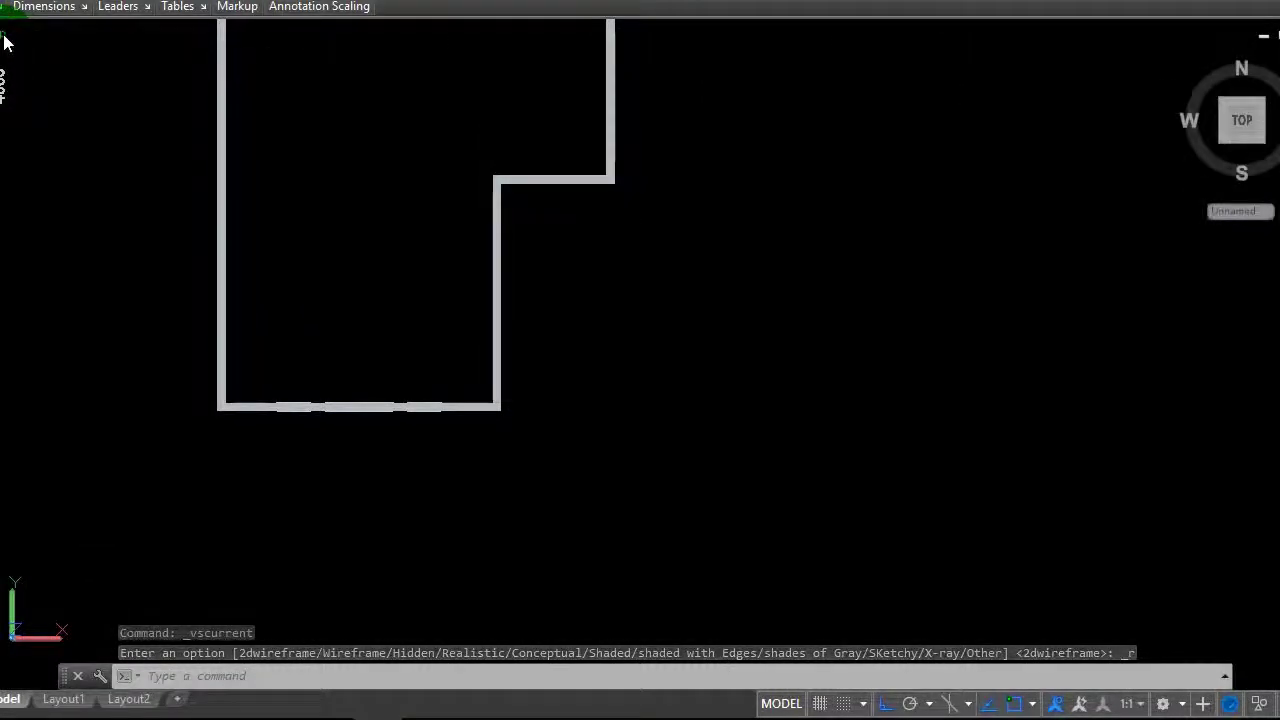
{"action": "left_click", "coordinate": [5, 38]}
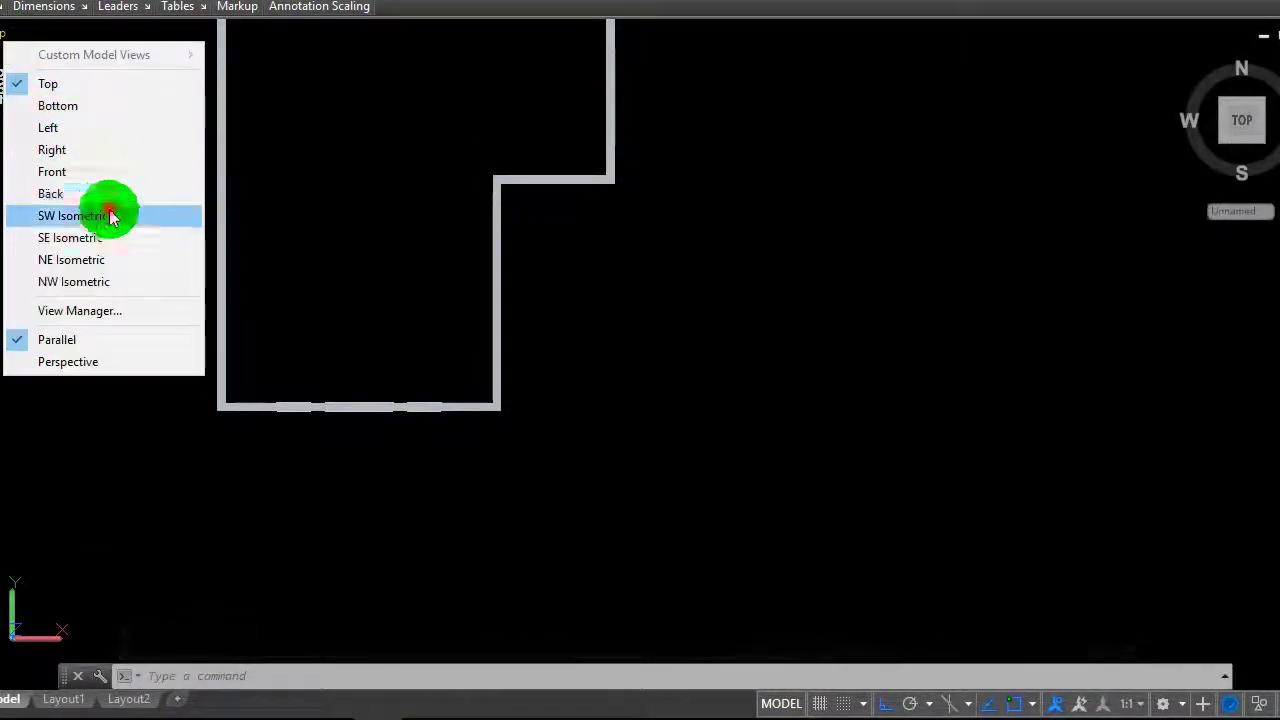
{"action": "left_click", "coordinate": [108, 211]}
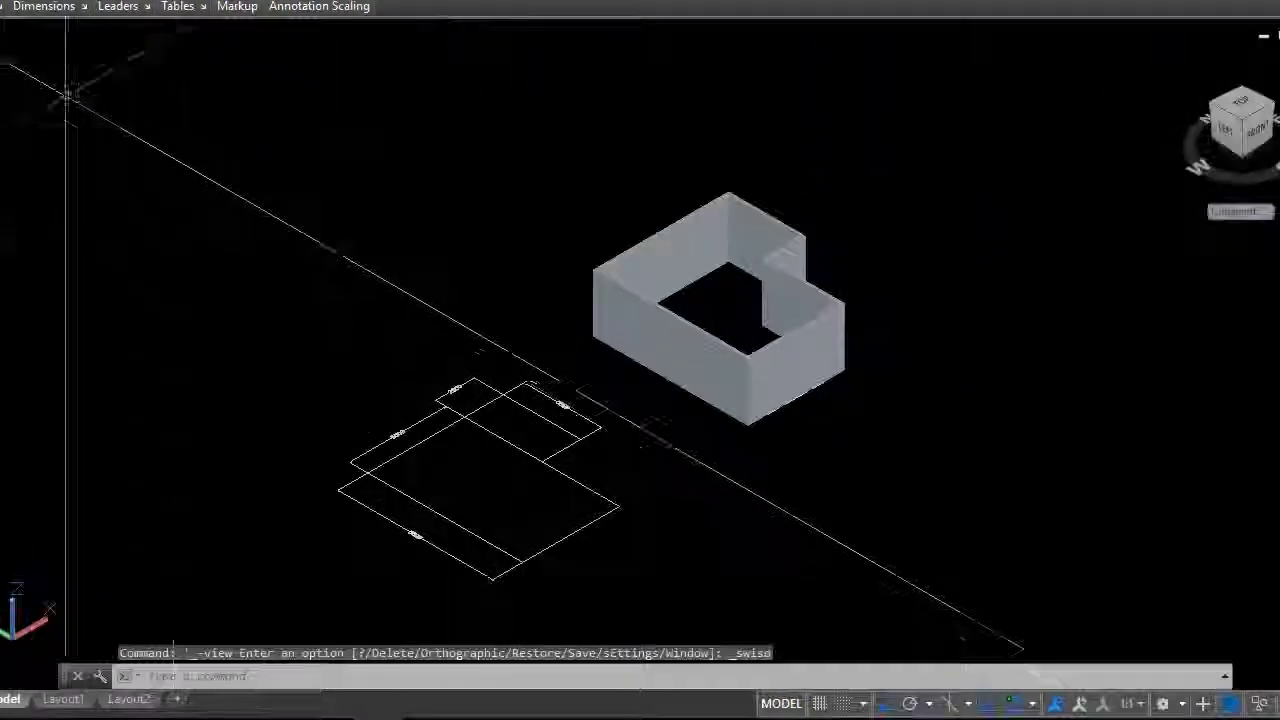
{"action": "left_click", "coordinate": [98, 38]}
{"action": "left_click", "coordinate": [134, 80]}
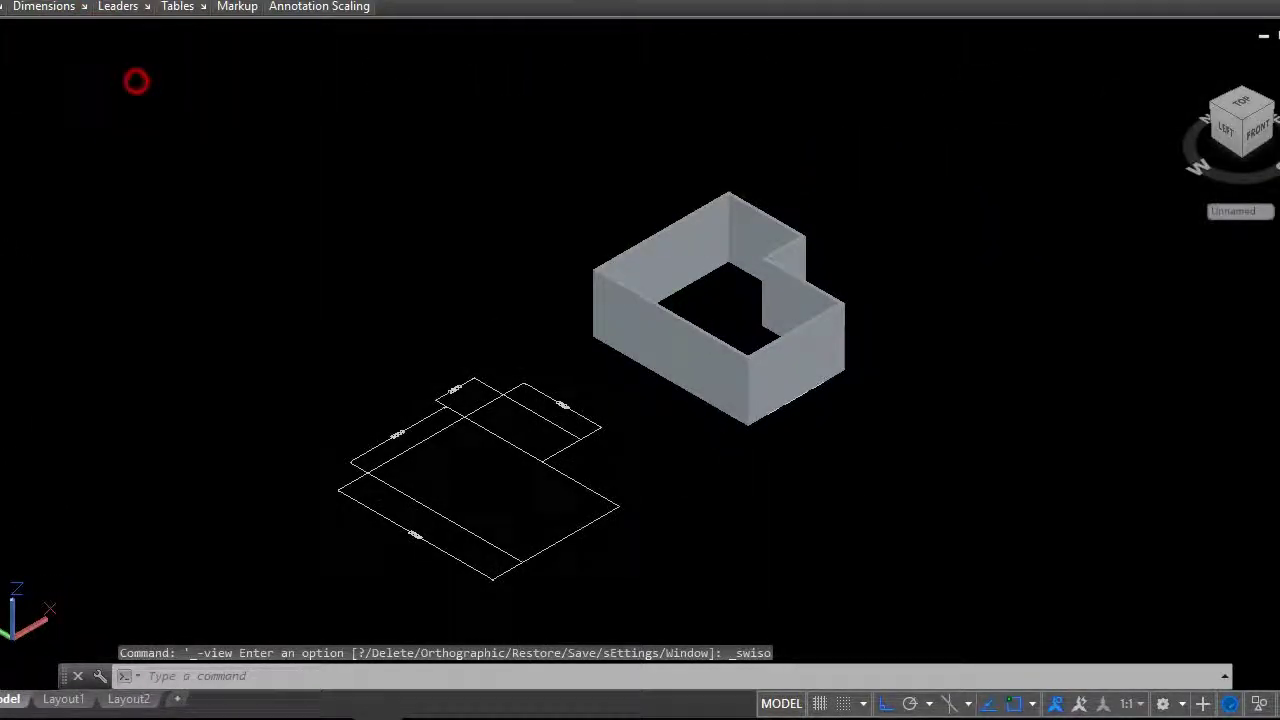
{"action": "scroll", "coordinate": [699, 377], "scroll_direction": "up", "scroll_amount": 4}
{"action": "scroll", "coordinate": [699, 377], "scroll_direction": "up", "scroll_amount": 2}
Extrude the two adjacent front-wall panels to a height of 1800.
{"action": "scroll", "coordinate": [612, 430], "scroll_direction": "up", "scroll_amount": 2}
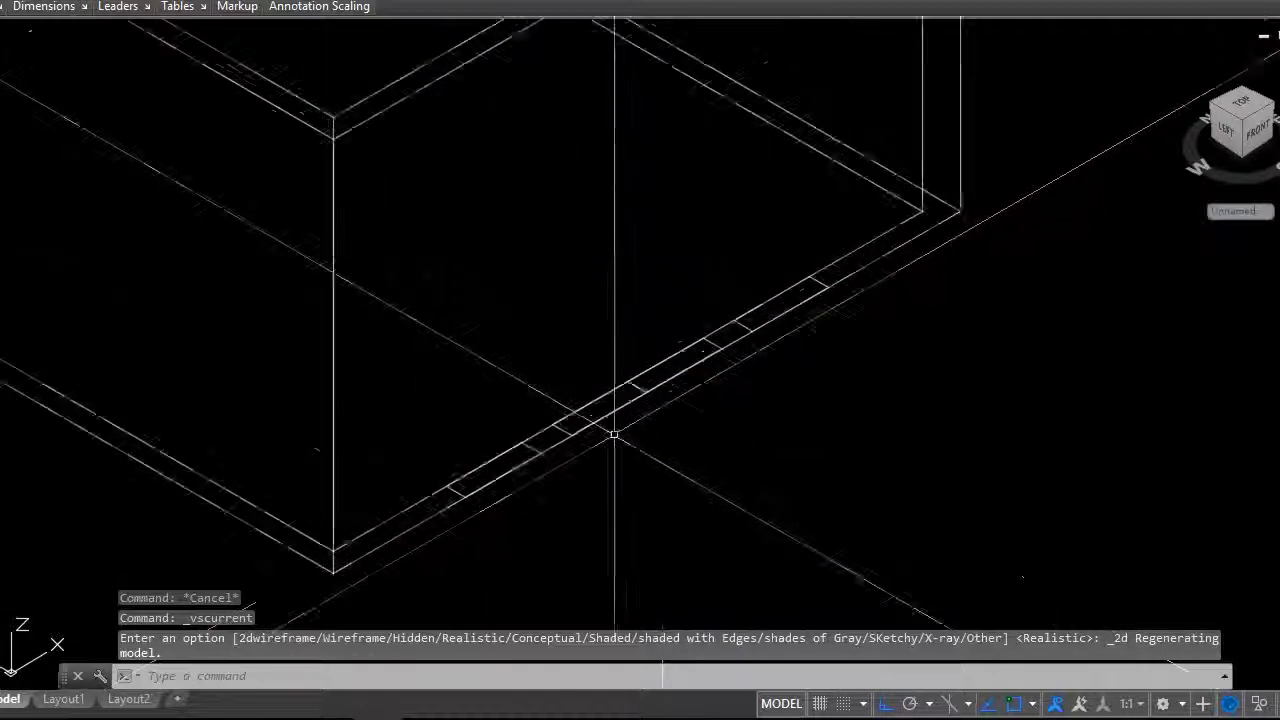
{"action": "left_click", "coordinate": [633, 405]}
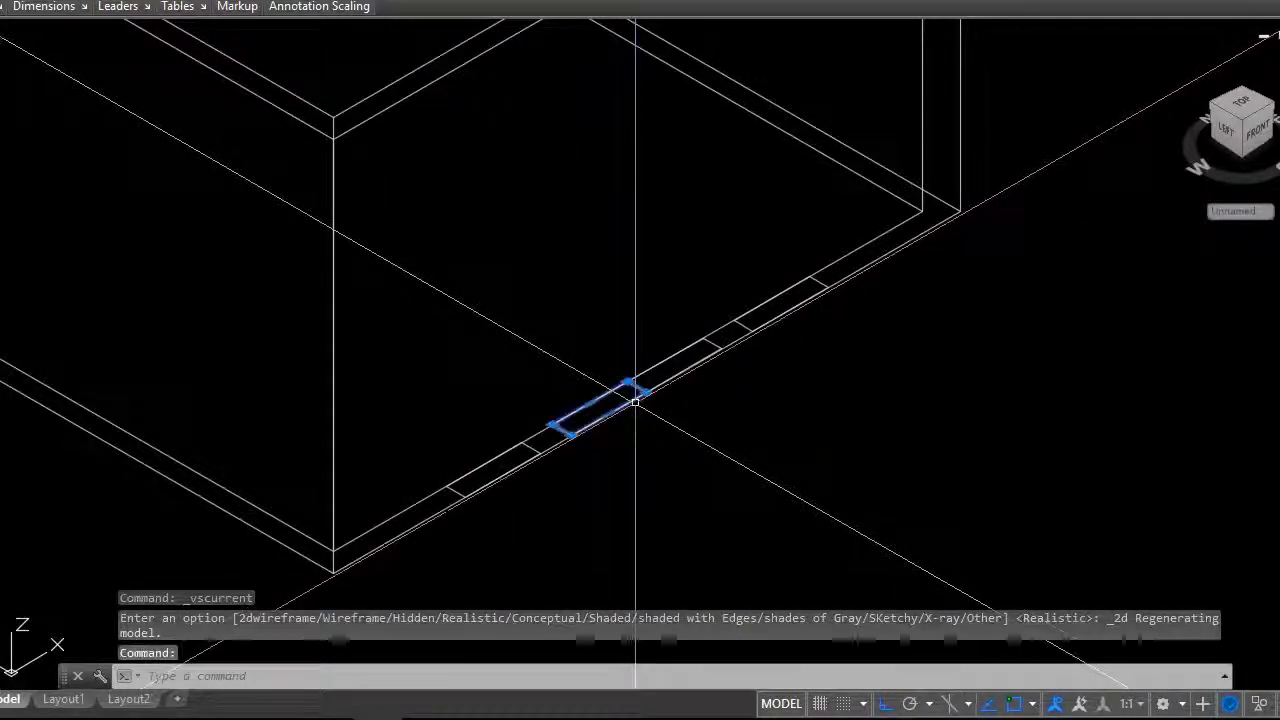
{"action": "left_click", "coordinate": [676, 371]}
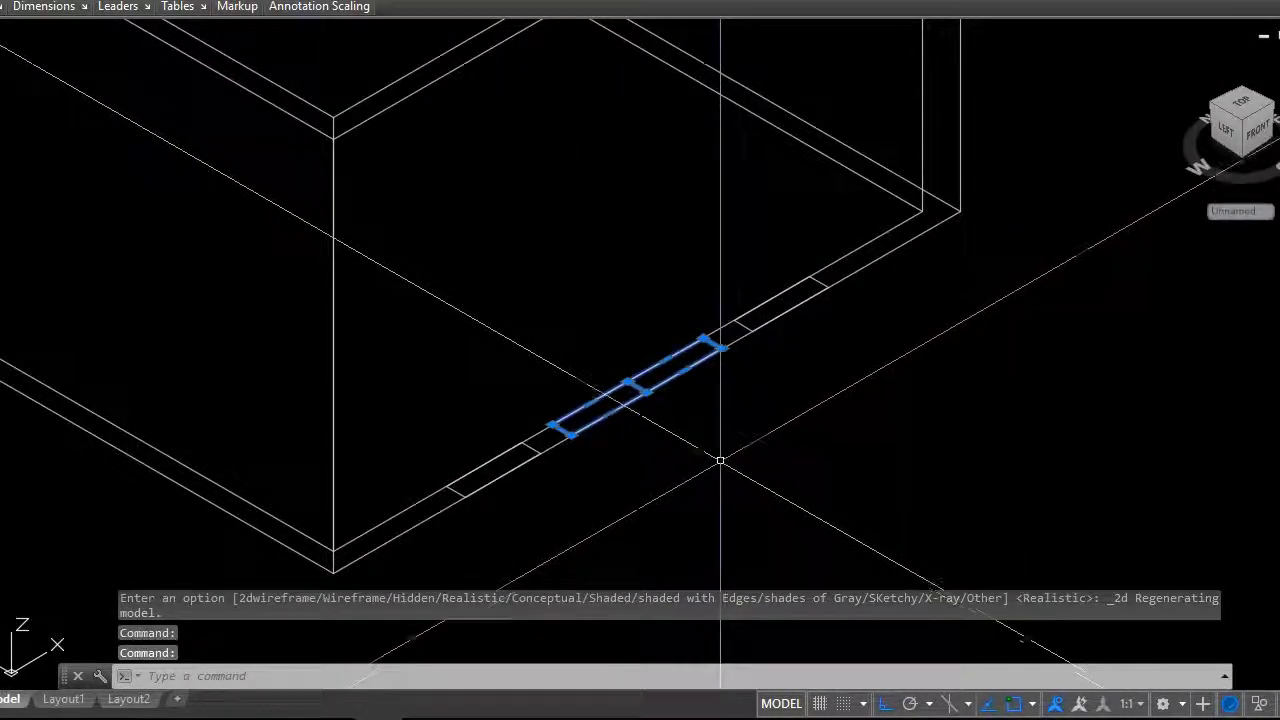
{"action": "type", "text": "ext"}
{"action": "key", "text": "Return"}
{"action": "scroll", "coordinate": [650, 400], "scroll_direction": "down", "scroll_amount": 2}
{"action": "scroll", "coordinate": [612, 345], "scroll_direction": "down", "scroll_amount": 2}
{"action": "type", "text": "1"}
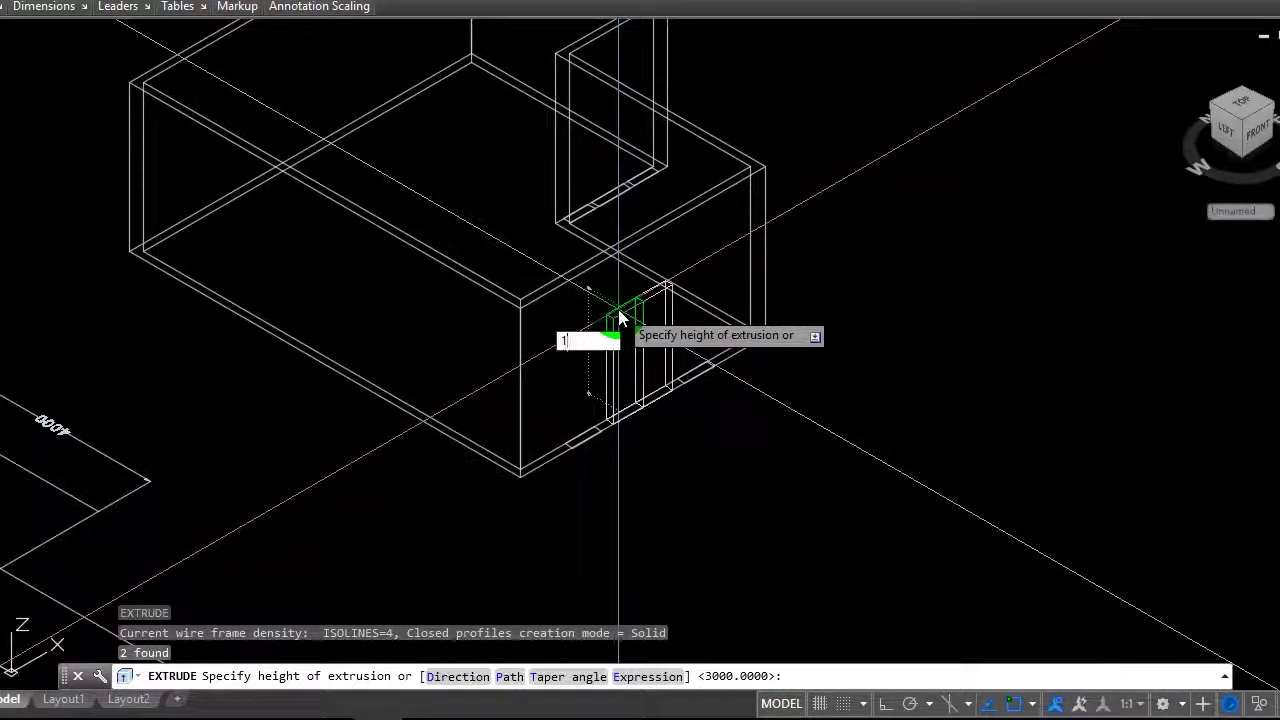
{"action": "type", "text": "8"}
{"action": "type", "text": "00"}
{"action": "key", "text": "Return"}
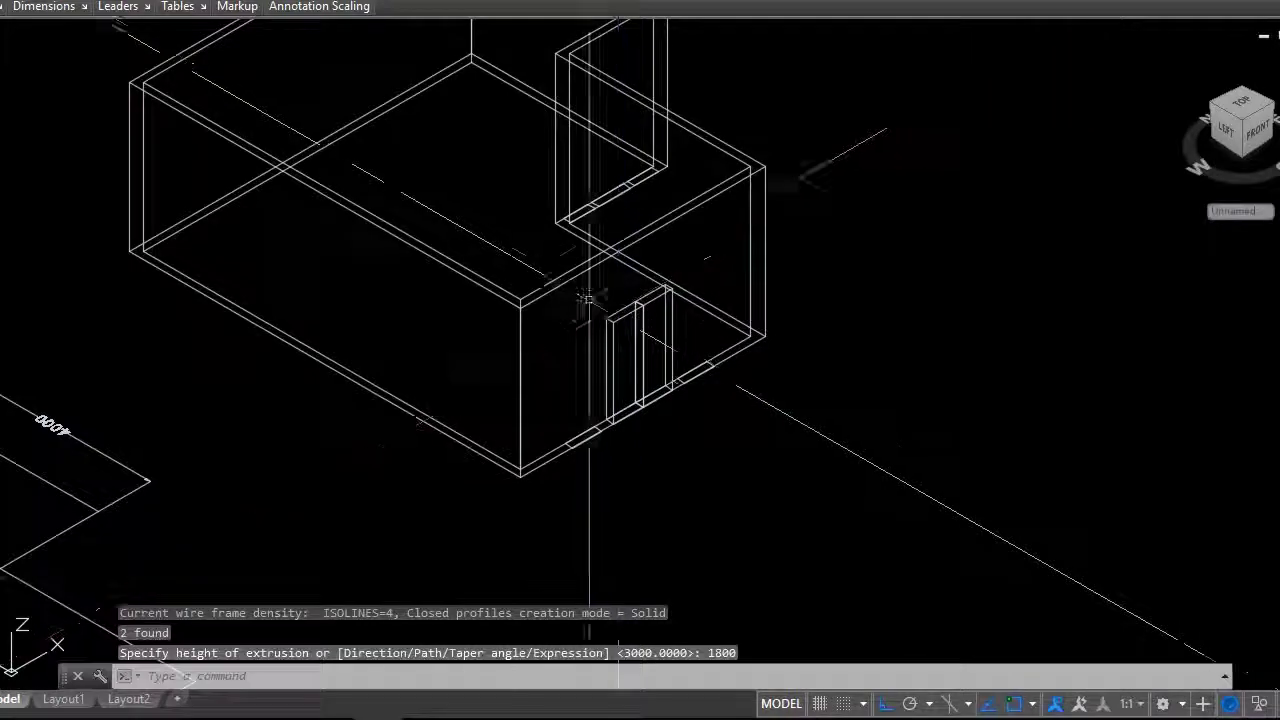
{"action": "scroll", "coordinate": [462, 277], "scroll_direction": "up", "scroll_amount": 3}
{"action": "scroll", "coordinate": [462, 277], "scroll_direction": "down", "scroll_amount": 3}
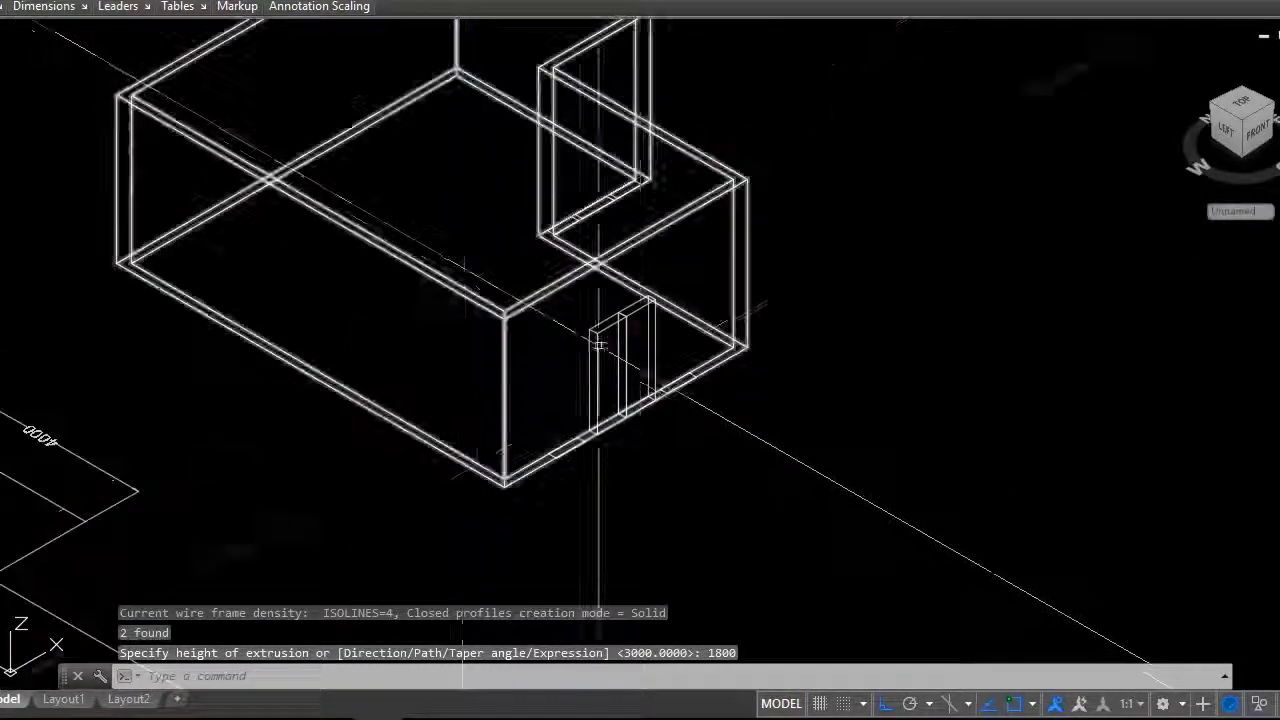
{"action": "scroll", "coordinate": [495, 275], "scroll_direction": "down", "scroll_amount": 2}
{"action": "scroll", "coordinate": [495, 275], "scroll_direction": "down", "scroll_amount": 2}
{"action": "scroll", "coordinate": [471, 391], "scroll_direction": "up", "scroll_amount": 3}
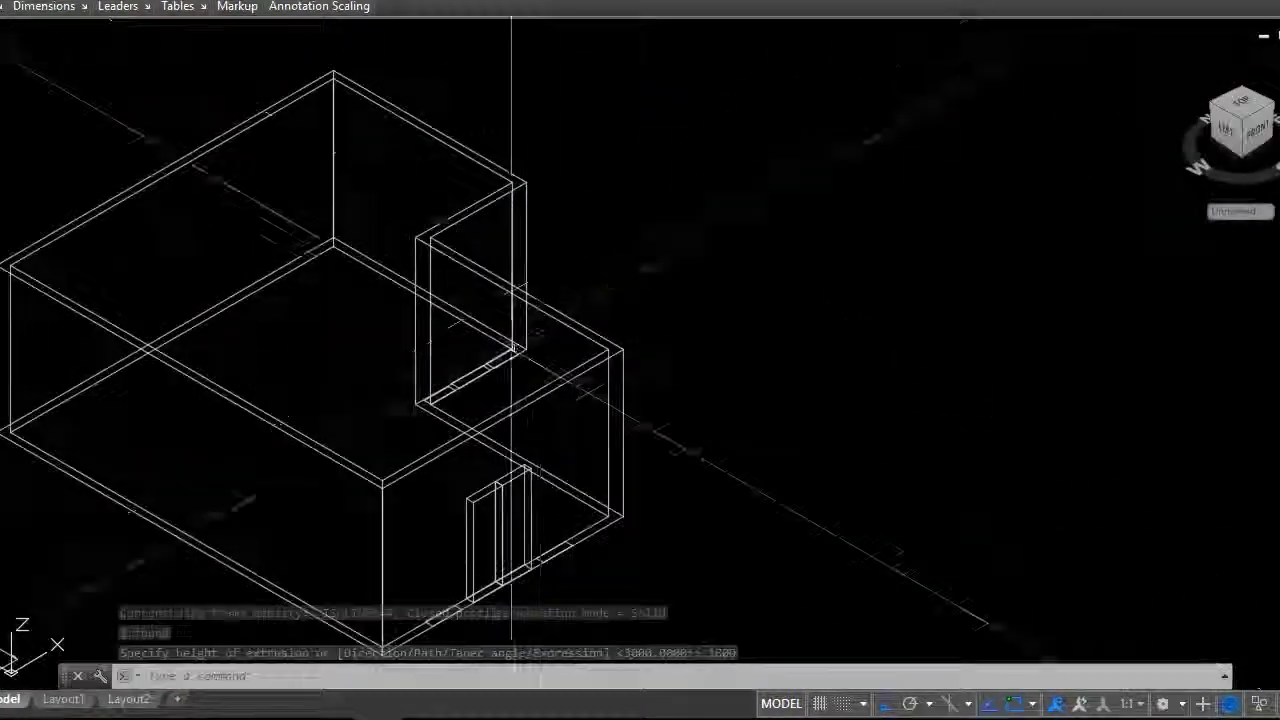
{"action": "scroll", "coordinate": [471, 391], "scroll_direction": "up", "scroll_amount": 2}
Select the small panel near the inner corner, then start and cancel an extrude and a move.
{"action": "left_click", "coordinate": [463, 383]}
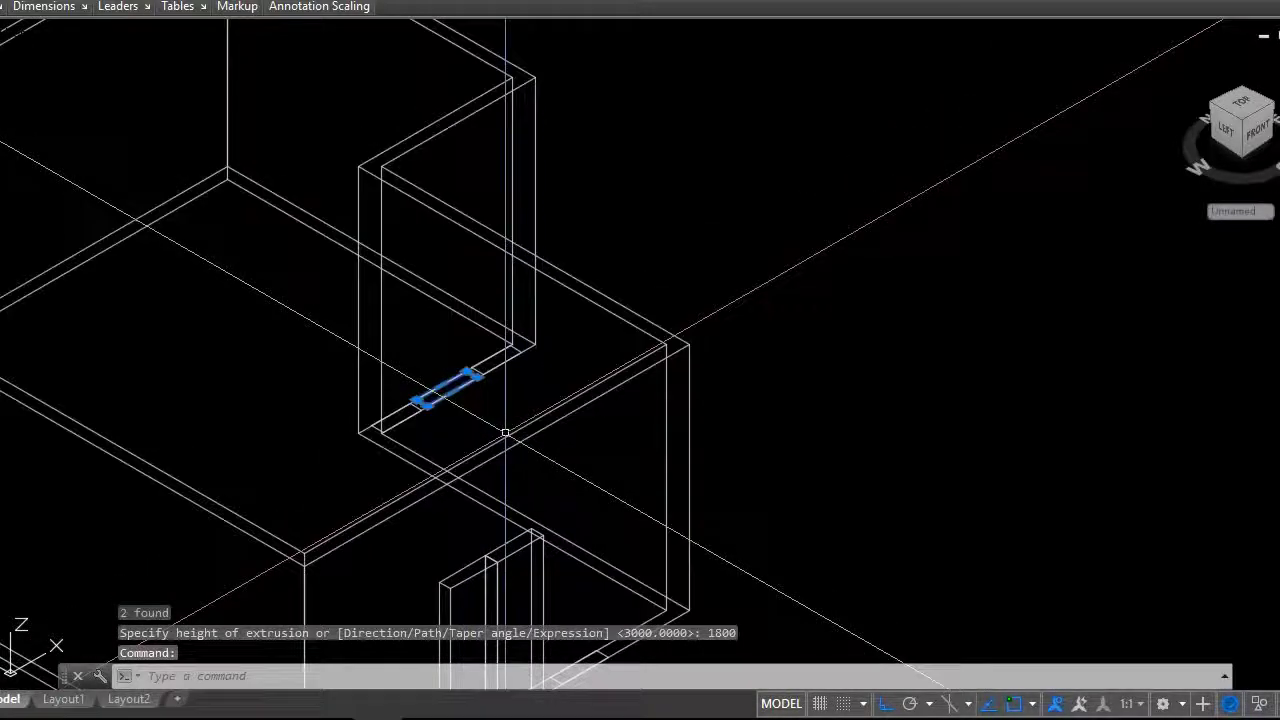
{"action": "type", "text": "ext"}
{"action": "key", "text": "Return"}
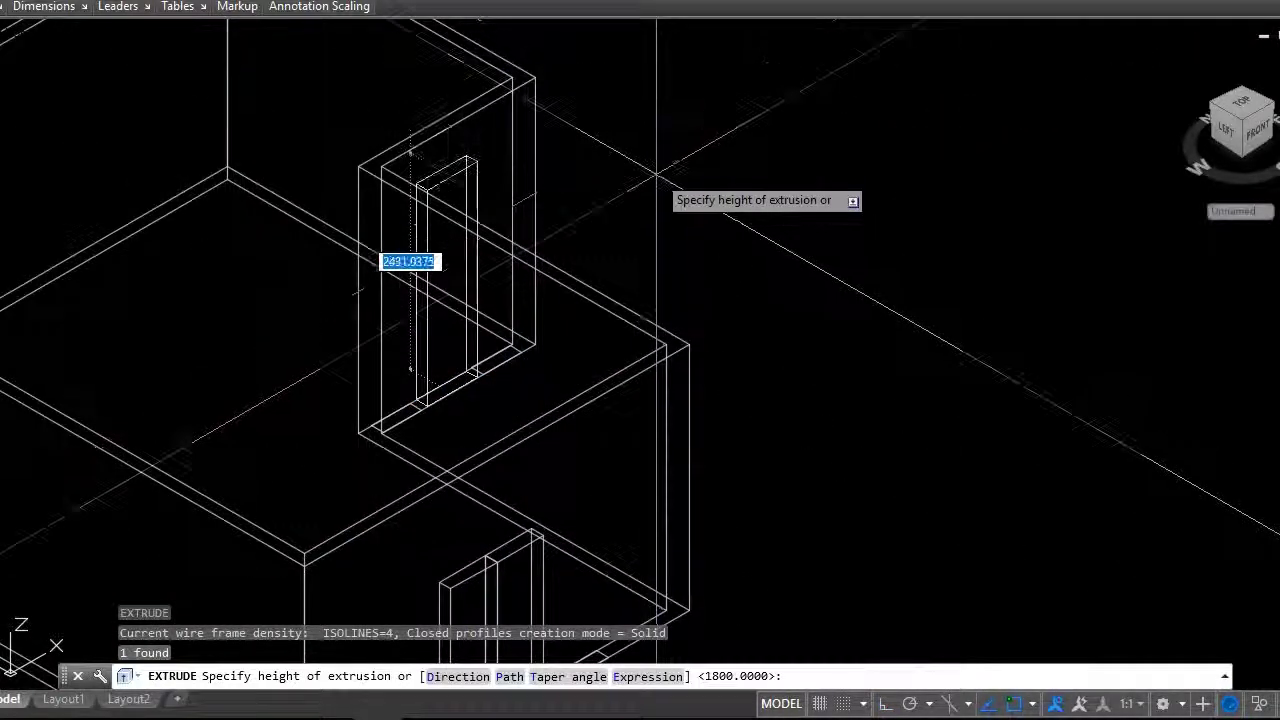
{"action": "right_click", "coordinate": [677, 196]}
{"action": "scroll", "coordinate": [543, 280], "scroll_direction": "down", "scroll_amount": 3}
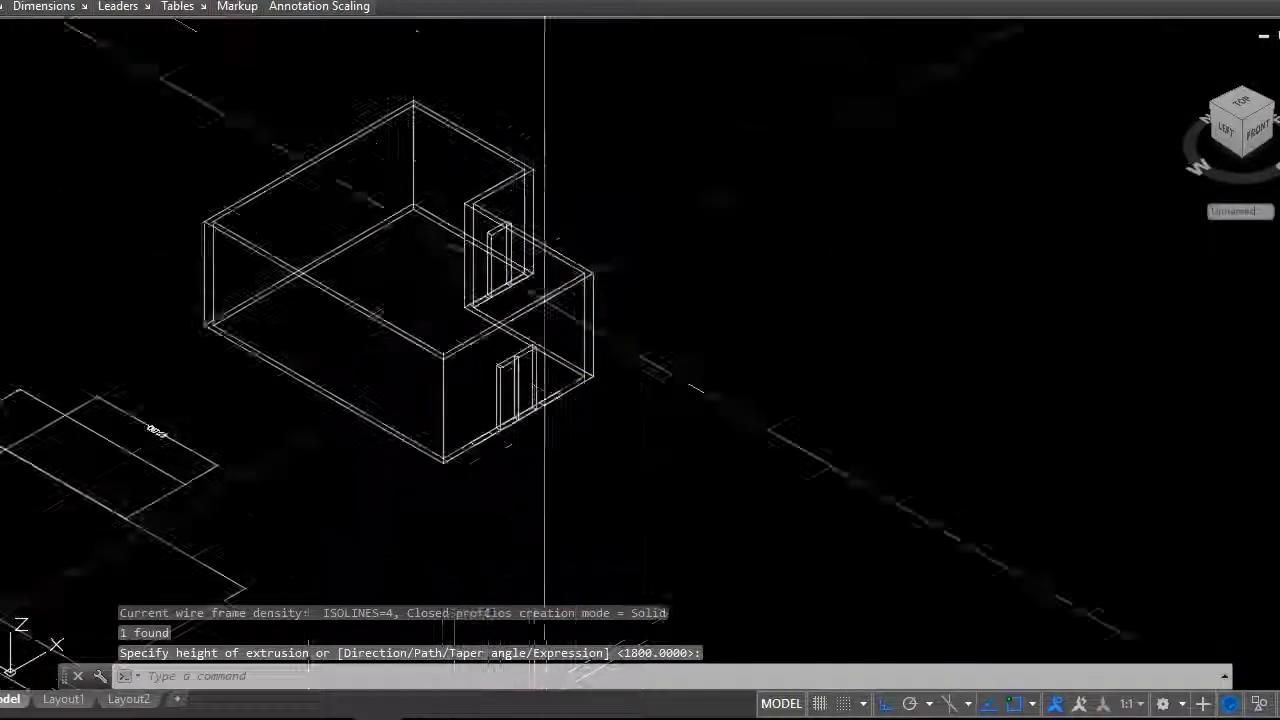
{"action": "scroll", "coordinate": [551, 400], "scroll_direction": "up", "scroll_amount": 3}
{"action": "scroll", "coordinate": [558, 383], "scroll_direction": "up", "scroll_amount": 2}
{"action": "key", "text": "Escape"}
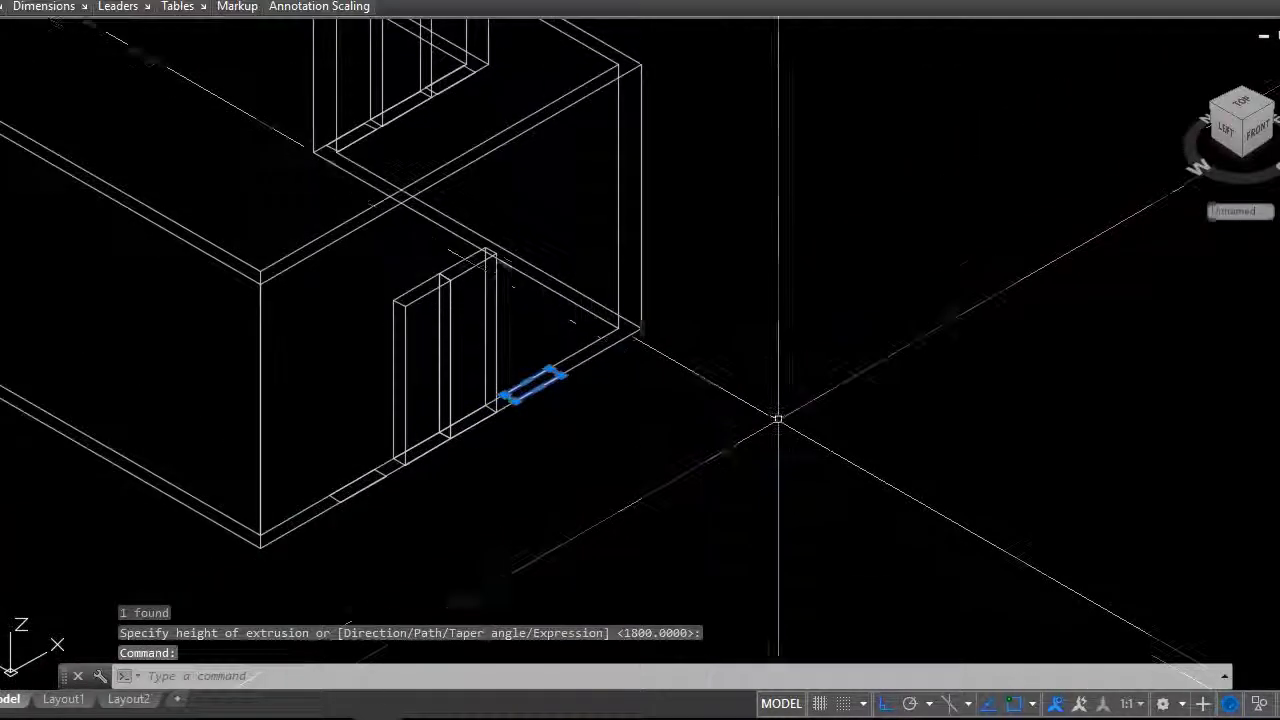
{"action": "type", "text": "m"}
{"action": "key", "text": "Return"}
{"action": "left_click", "coordinate": [781, 413]}
{"action": "key", "text": "Escape"}
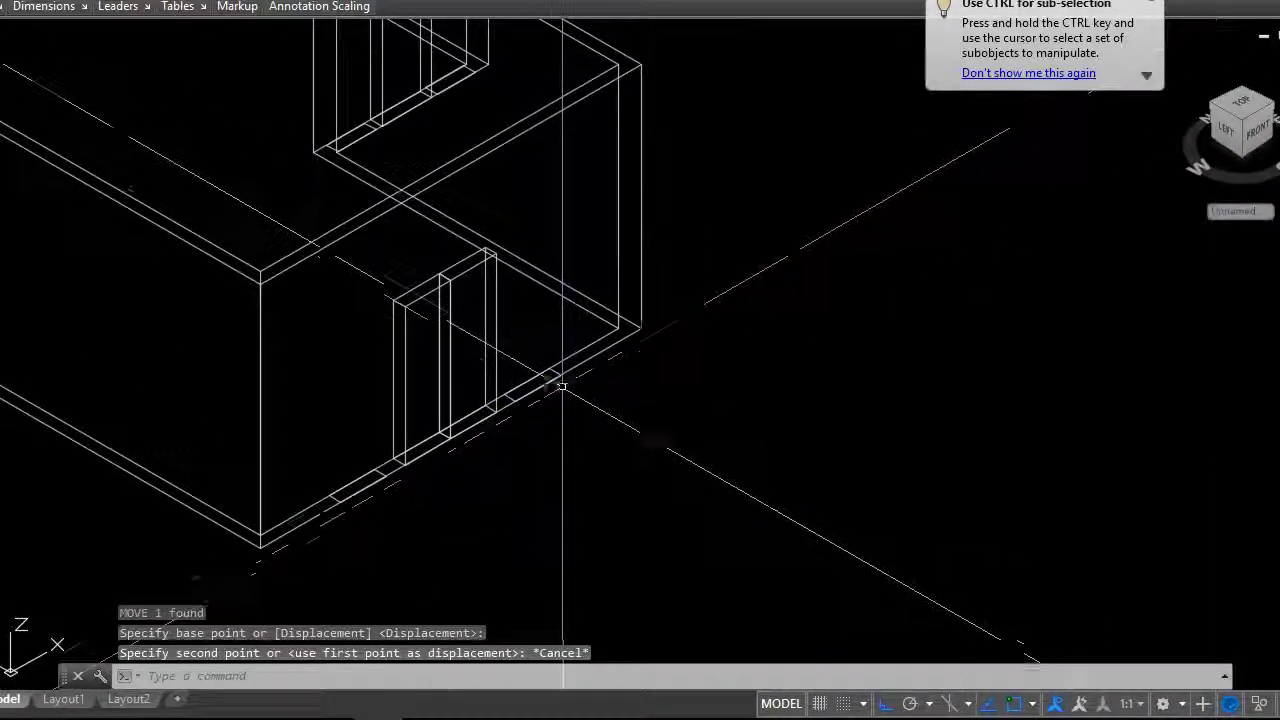